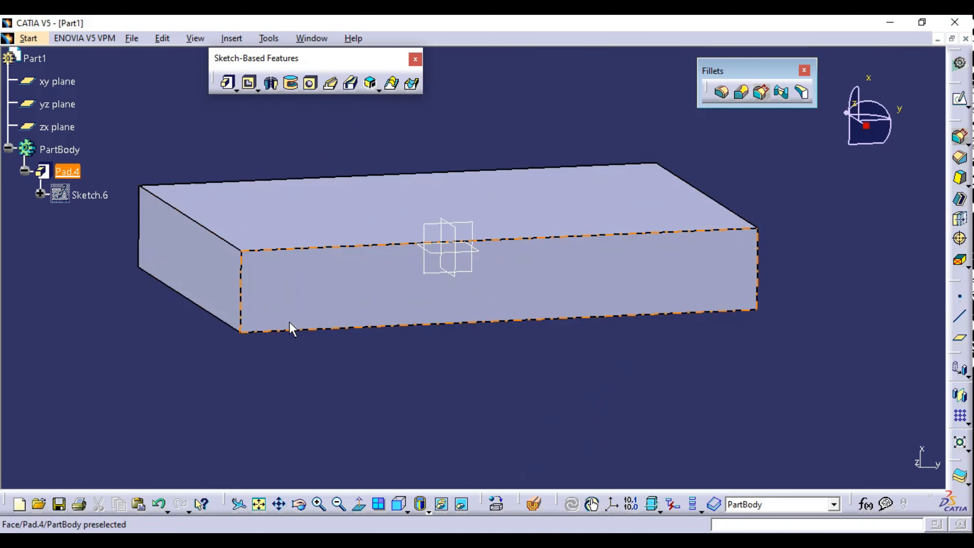
Check the block's pad definition, including its length and mirrored extent, without changing it.
{"action": "mouse_move", "coordinate": [495, 337]}
{"action": "middle_mouse_down"}
{"action": "mouse_move", "coordinate": [518, 341]}
{"action": "mouse_move", "coordinate": [500, 339]}
{"action": "middle_mouse_up"}
{"action": "double_click", "coordinate": [215, 270]}
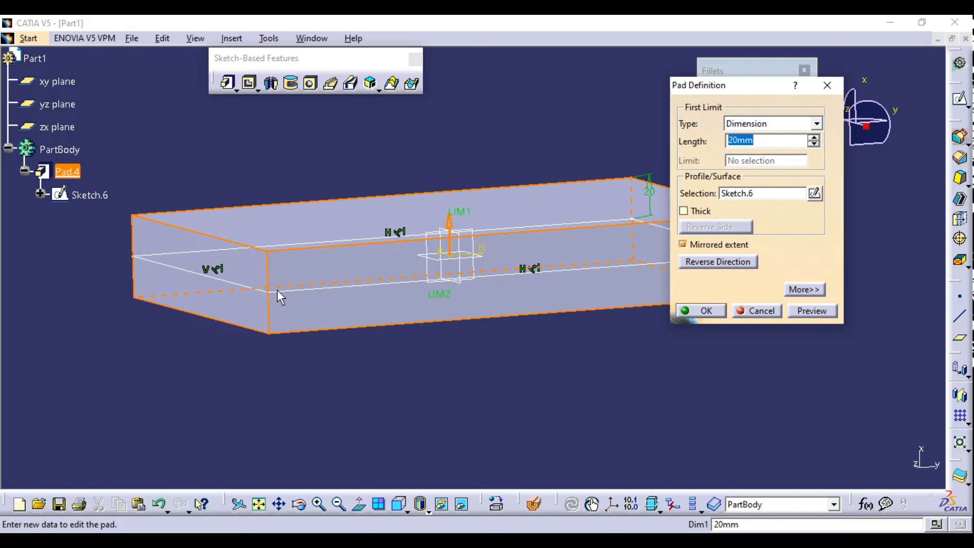
{"action": "left_click", "coordinate": [710, 311]}
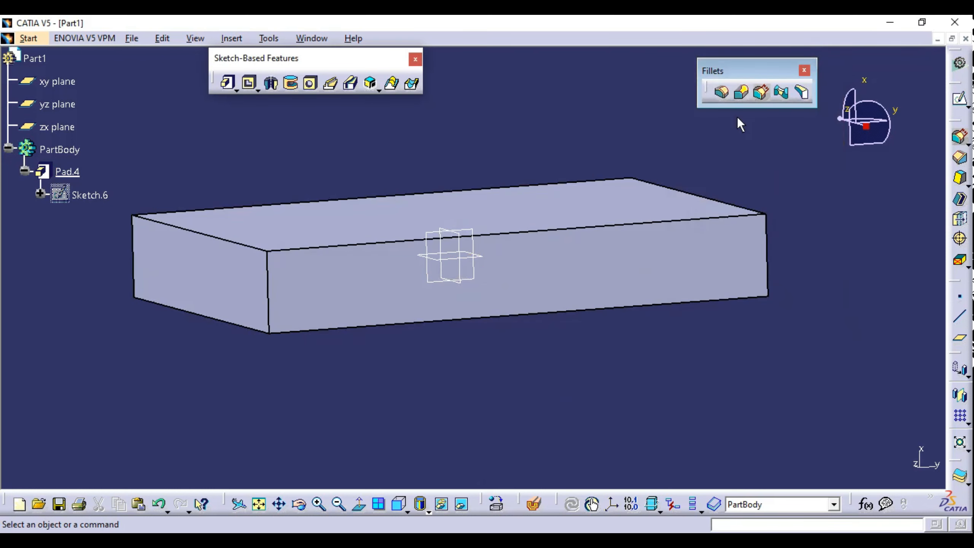
Apply a 20 mm edge fillet to the upper and lower edges of the block's near end face.
{"action": "left_click", "coordinate": [722, 93]}
{"action": "left_click", "coordinate": [240, 244]}
{"action": "left_click", "coordinate": [230, 323]}
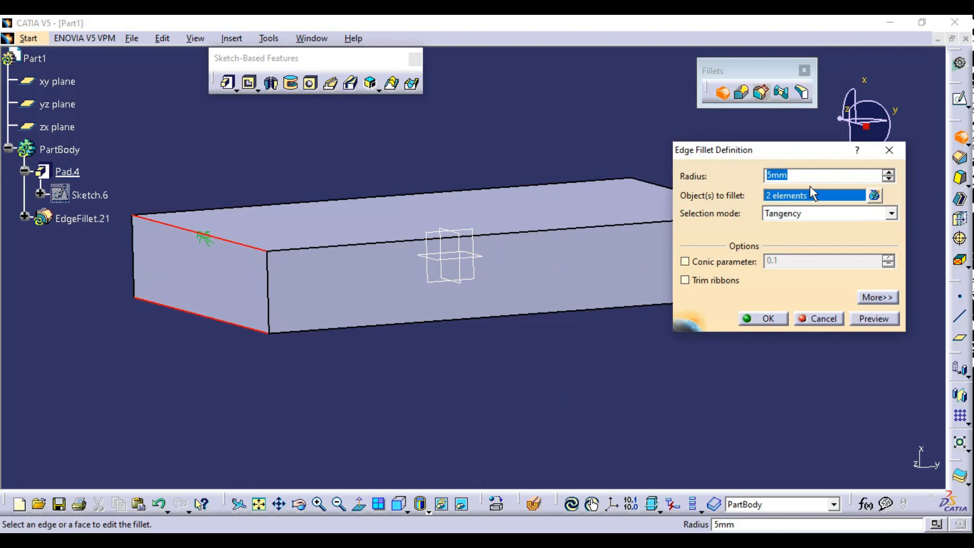
{"action": "type", "text": "20"}
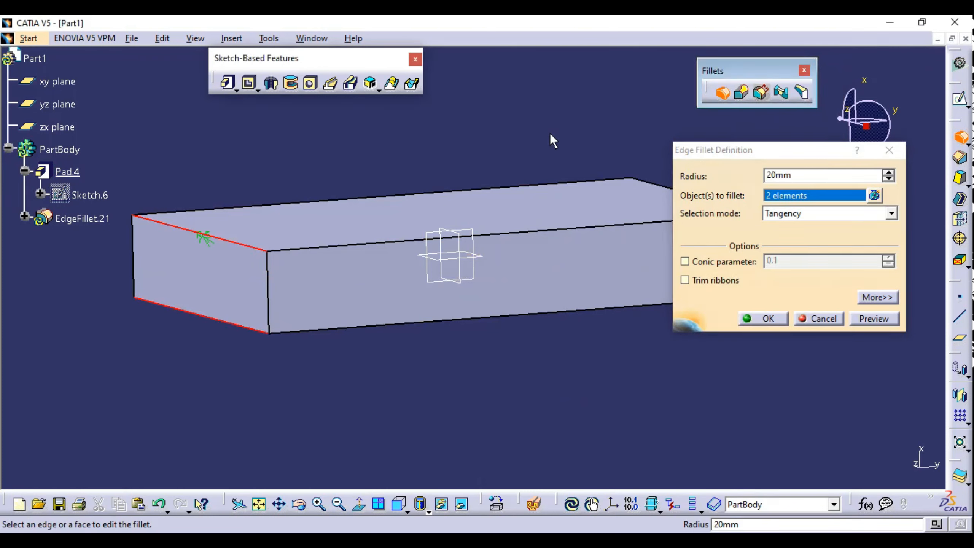
{"action": "left_click", "coordinate": [769, 318]}
{"action": "middle_click_drag", "start_coordinate": [485, 384], "coordinate": [428, 280]}
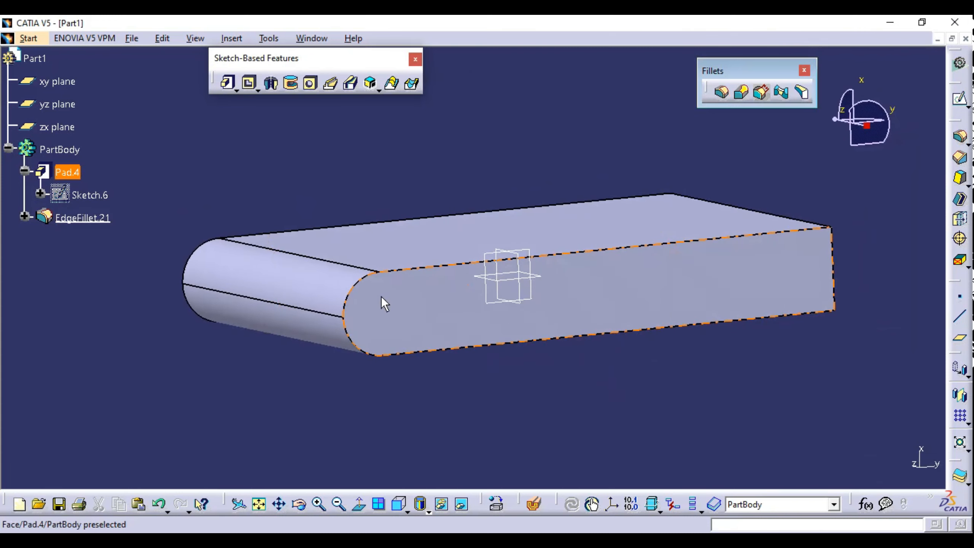
Inspect the seam line and lower rounded face of the edge fillet, and delete the fillet from the block.
{"action": "left_click", "coordinate": [337, 316]}
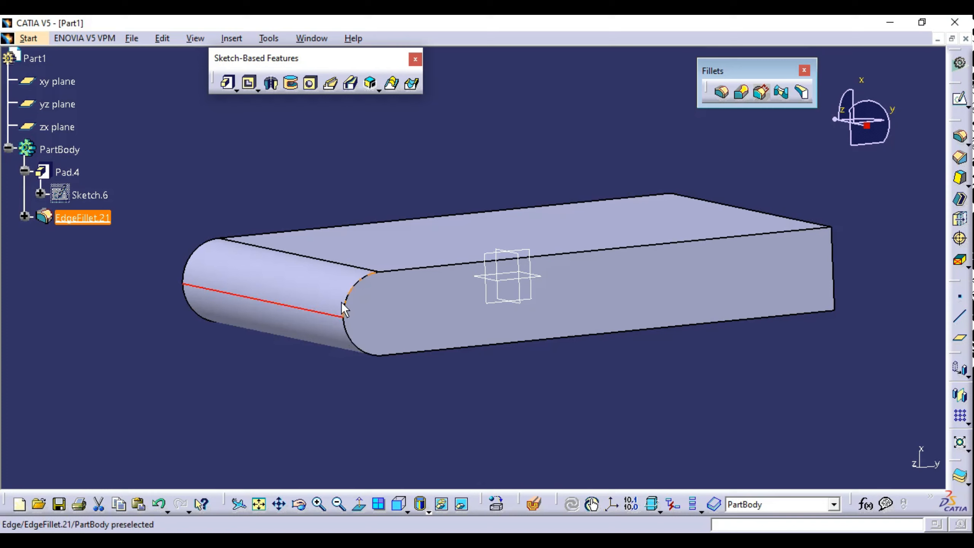
{"action": "left_click", "coordinate": [314, 323]}
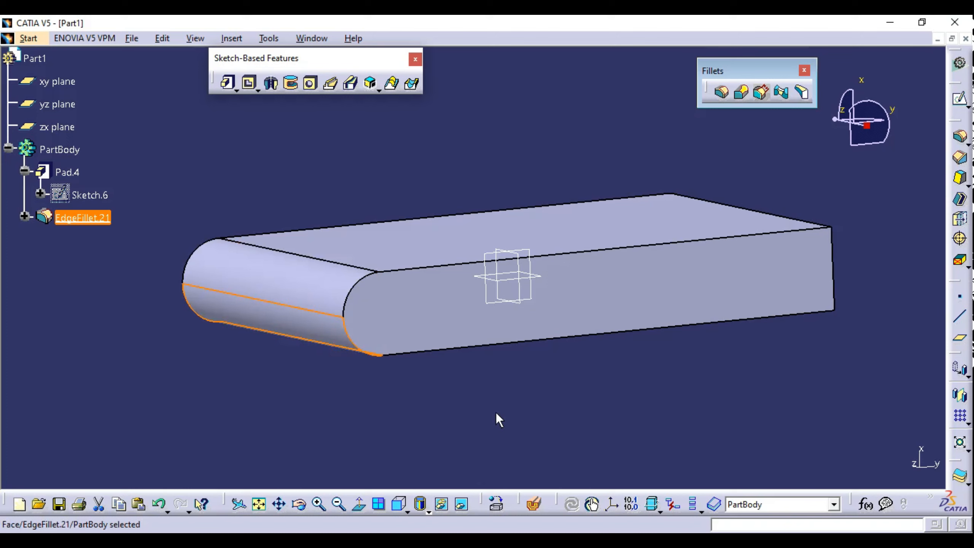
{"action": "left_click", "coordinate": [496, 408]}
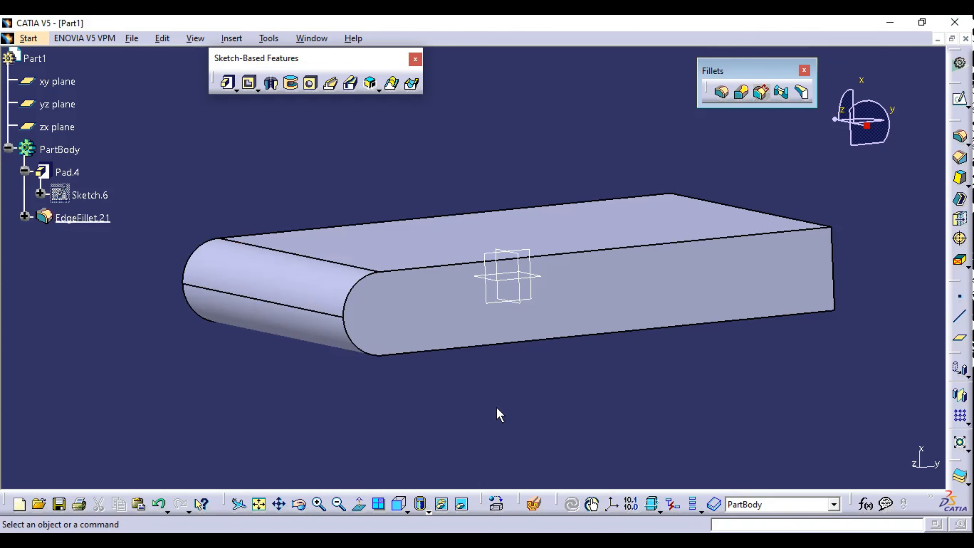
{"action": "left_click", "coordinate": [92, 221]}
{"action": "key", "text": "Delete"}
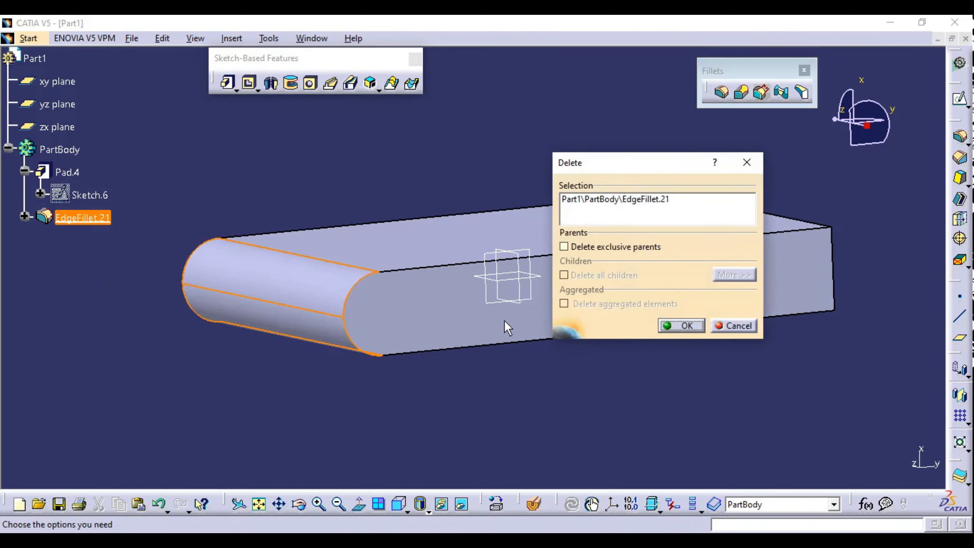
{"action": "left_click", "coordinate": [667, 327]}
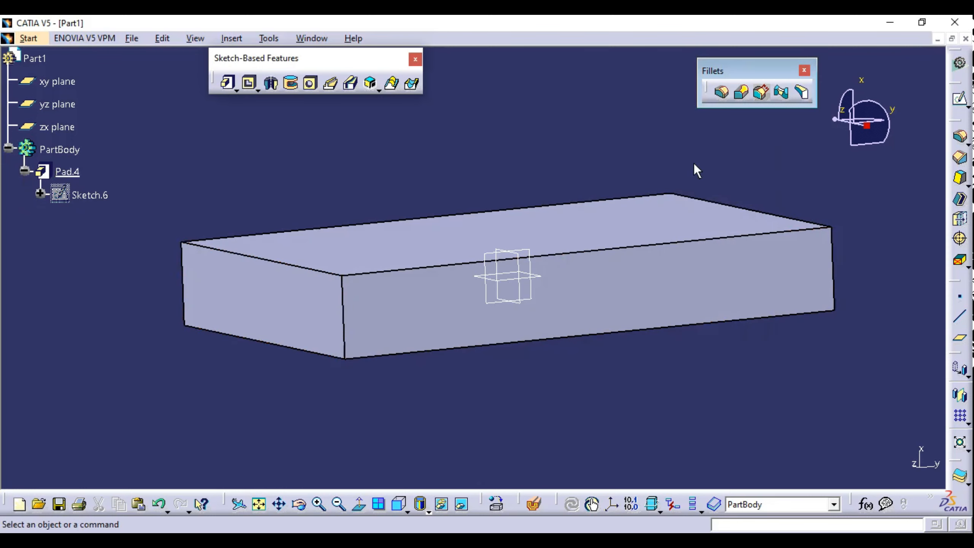
Apply a 19 mm edge fillet to the upper and lower edges of the same end face.
{"action": "left_click", "coordinate": [721, 93]}
{"action": "left_click", "coordinate": [291, 266]}
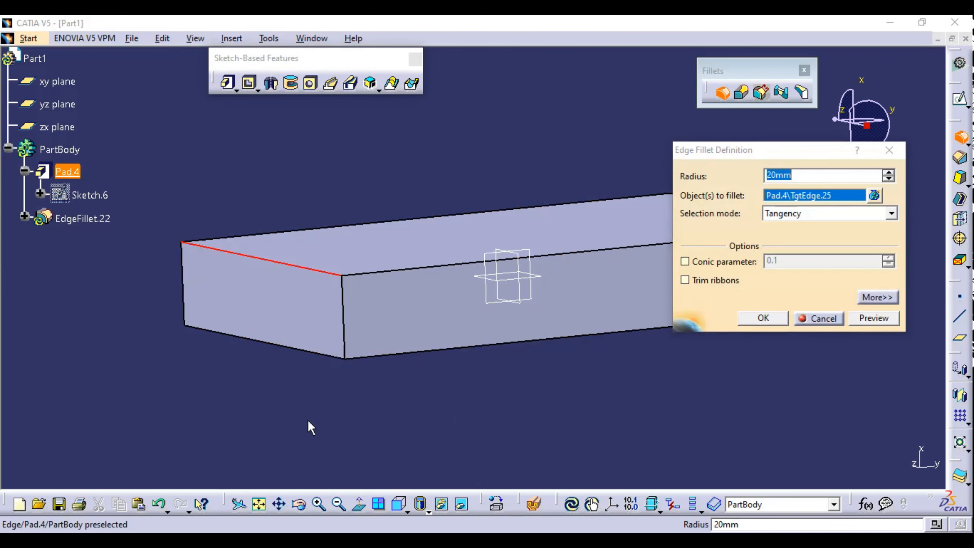
{"action": "left_click", "coordinate": [282, 346]}
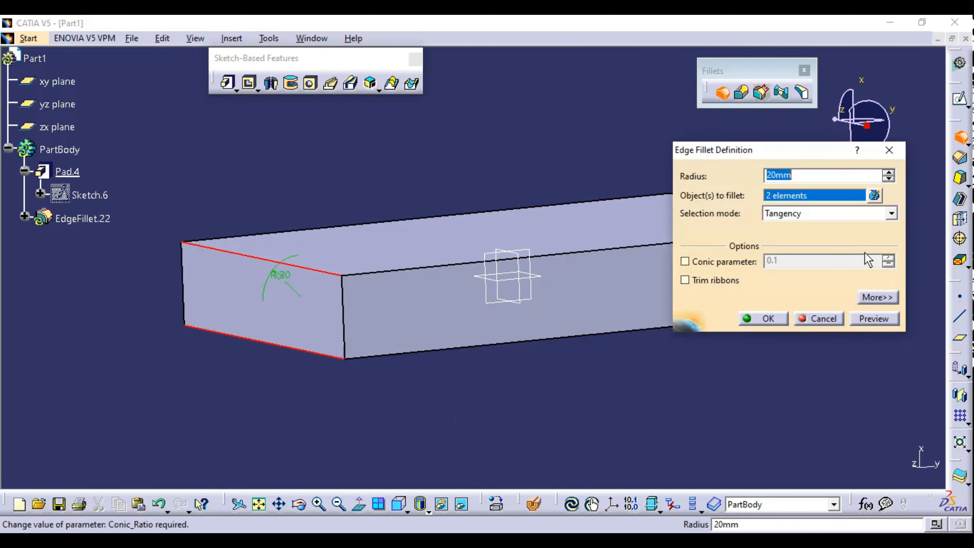
{"action": "left_click", "coordinate": [889, 173]}
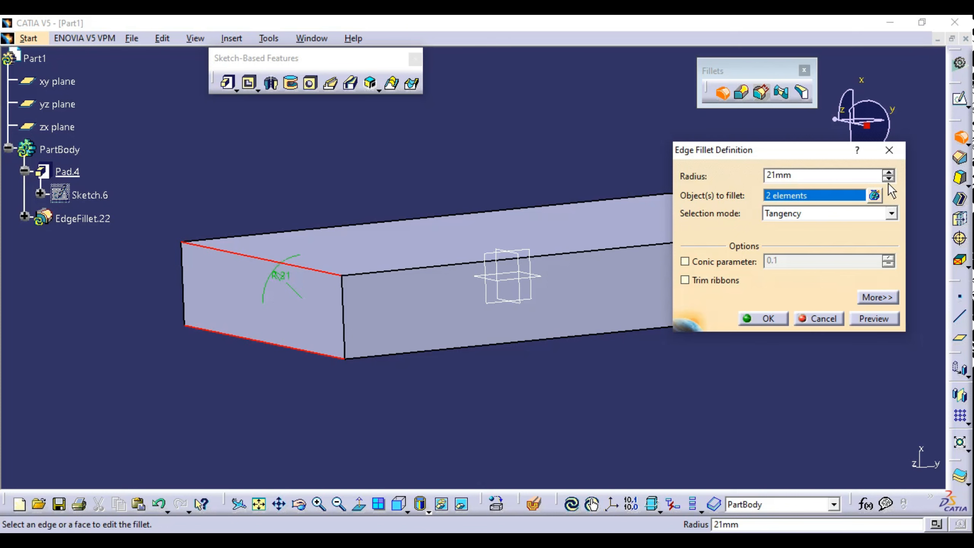
{"action": "left_click", "coordinate": [888, 178]}
{"action": "left_click", "coordinate": [888, 178]}
{"action": "left_click", "coordinate": [878, 318]}
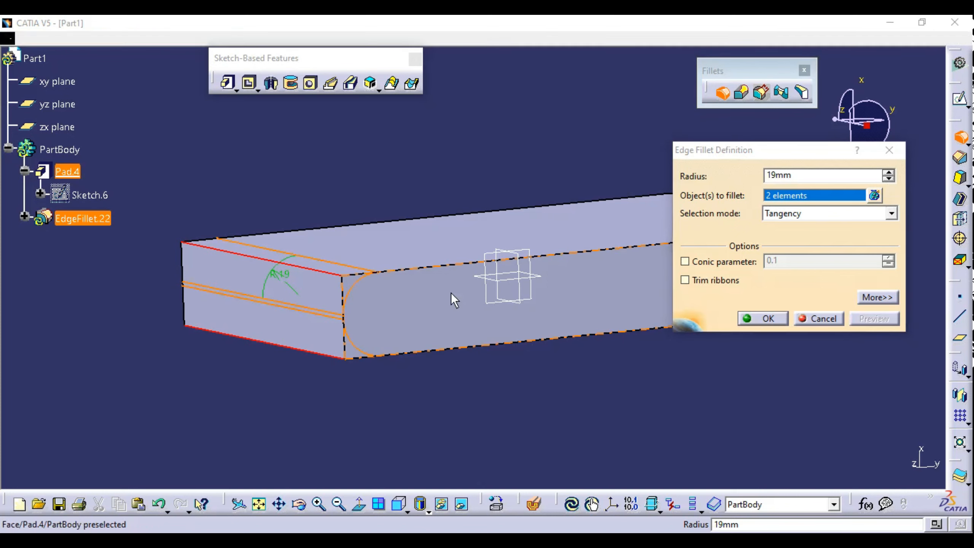
{"action": "left_click", "coordinate": [758, 318]}
{"action": "middle_click_drag", "start_coordinate": [448, 401], "coordinate": [285, 334]}
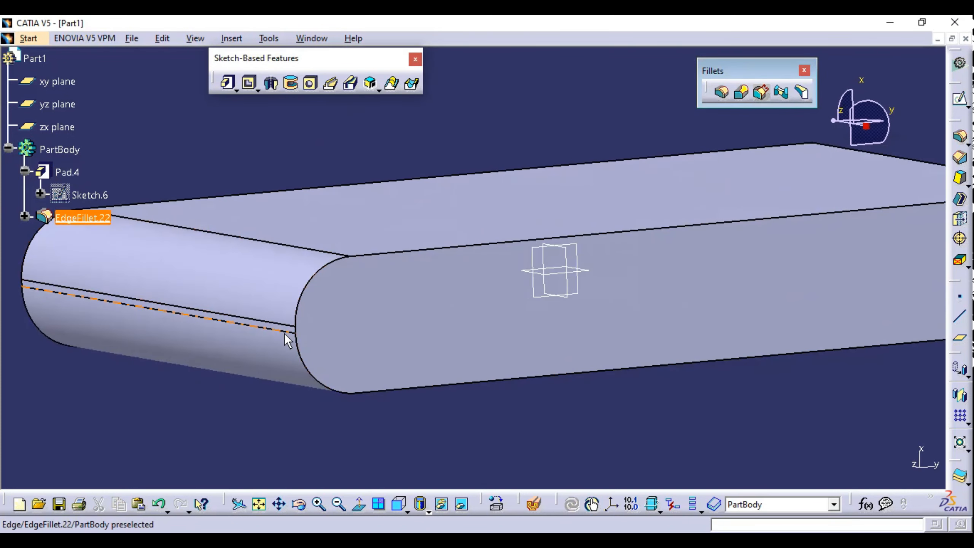
Try a 21 mm radius for the edge fillet without adding a keep edge, and delete the fillet.
{"action": "double_click", "coordinate": [259, 379]}
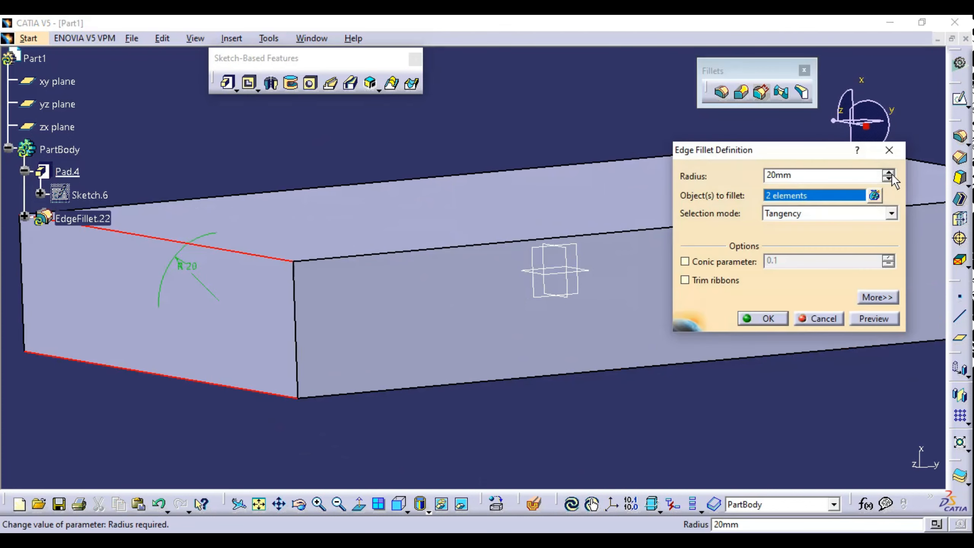
{"action": "left_click", "coordinate": [888, 172]}
{"action": "left_click", "coordinate": [764, 318]}
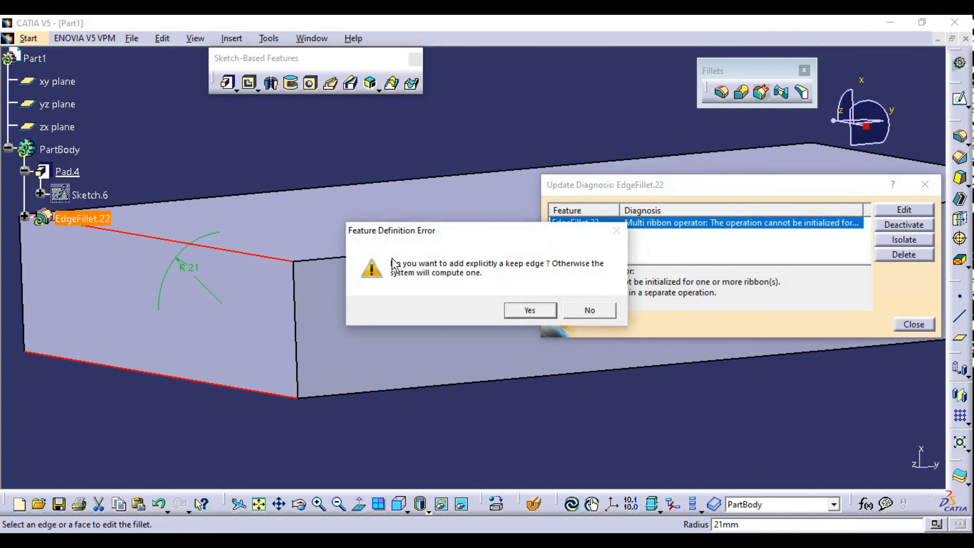
{"action": "left_click", "coordinate": [579, 312]}
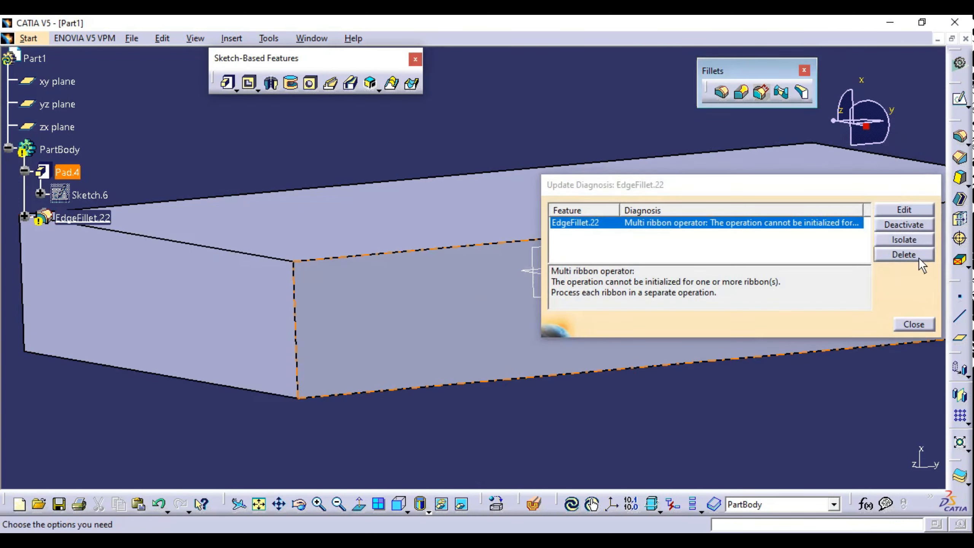
{"action": "left_click", "coordinate": [920, 257]}
{"action": "left_click", "coordinate": [695, 327]}
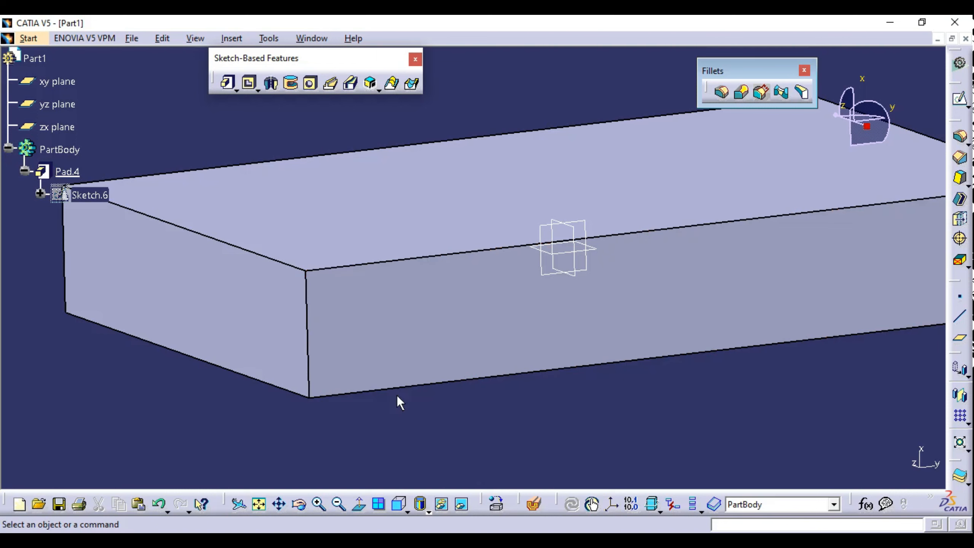
Start a tritangent fillet and set the block's near end face as the face to remove.
{"action": "middle_click_drag", "start_coordinate": [548, 330], "coordinate": [514, 397], "text": "ctrl"}
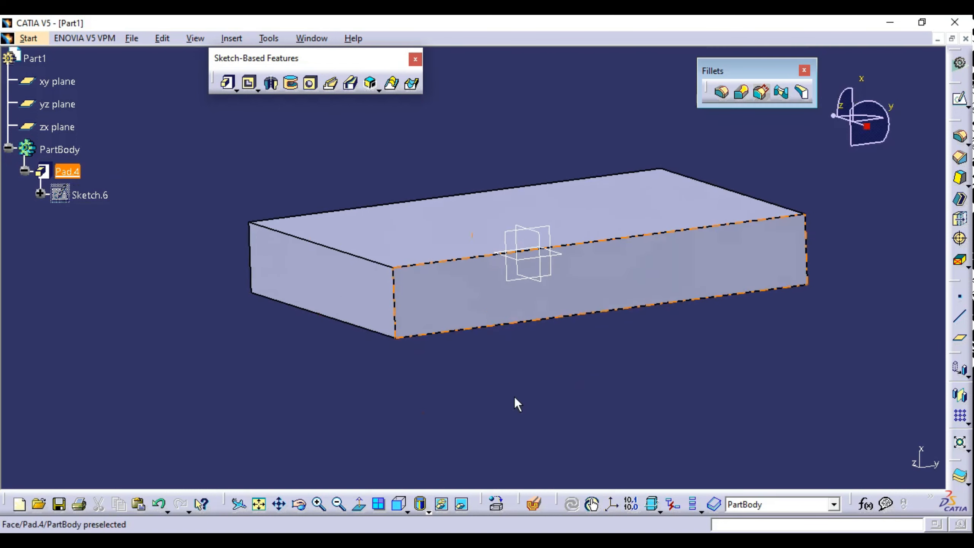
{"action": "left_click", "coordinate": [804, 93]}
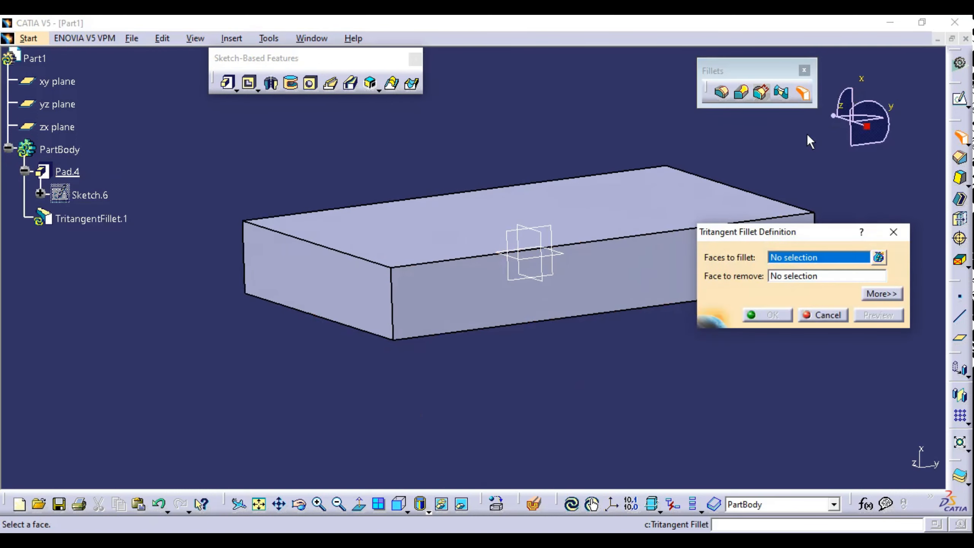
{"action": "left_click_drag", "start_coordinate": [760, 107], "coordinate": [771, 128]}
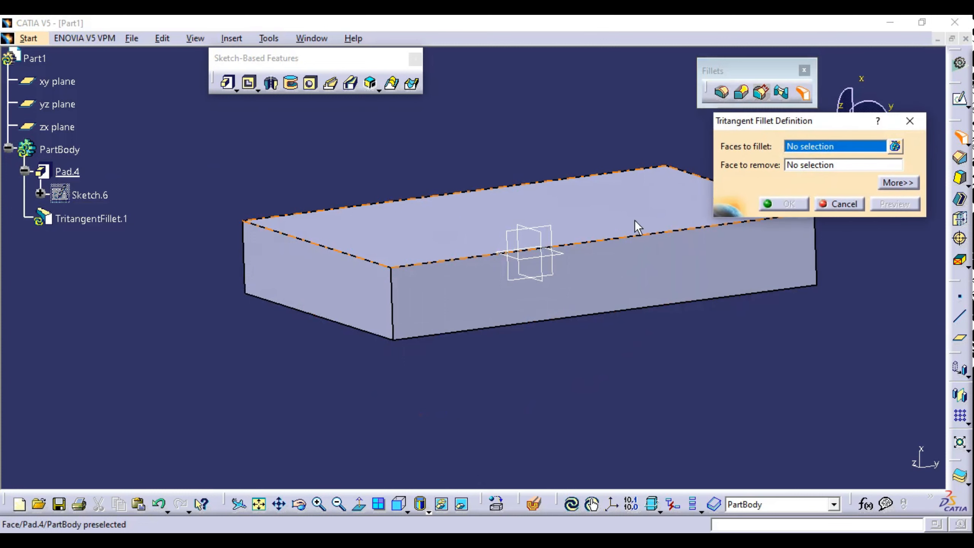
{"action": "middle_click_drag", "start_coordinate": [635, 220], "coordinate": [575, 233]}
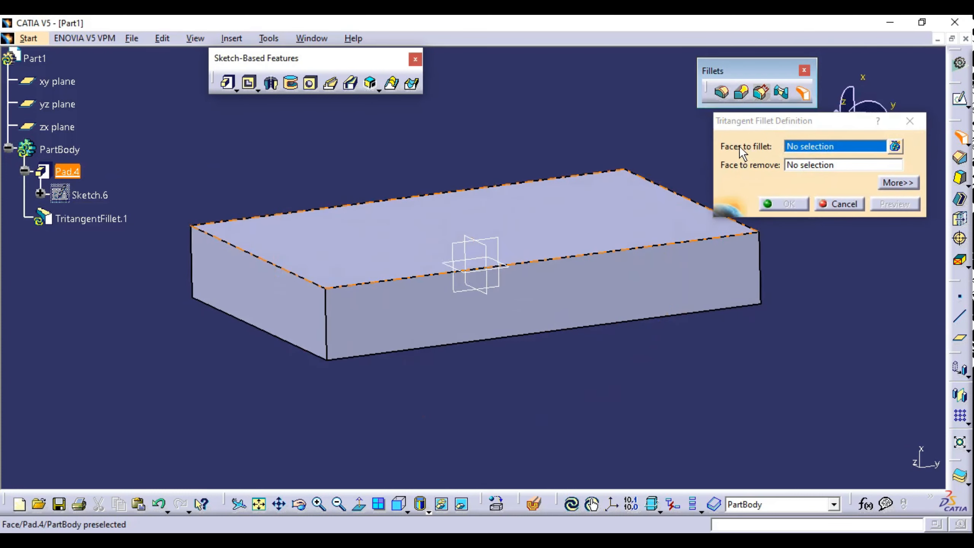
{"action": "left_click", "coordinate": [803, 170]}
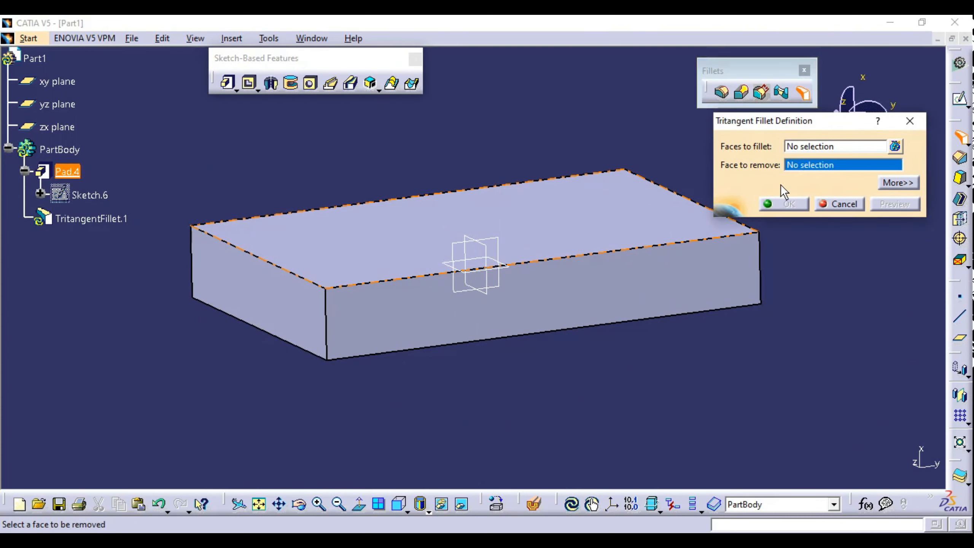
{"action": "middle_click_drag", "start_coordinate": [487, 338], "coordinate": [335, 246]}
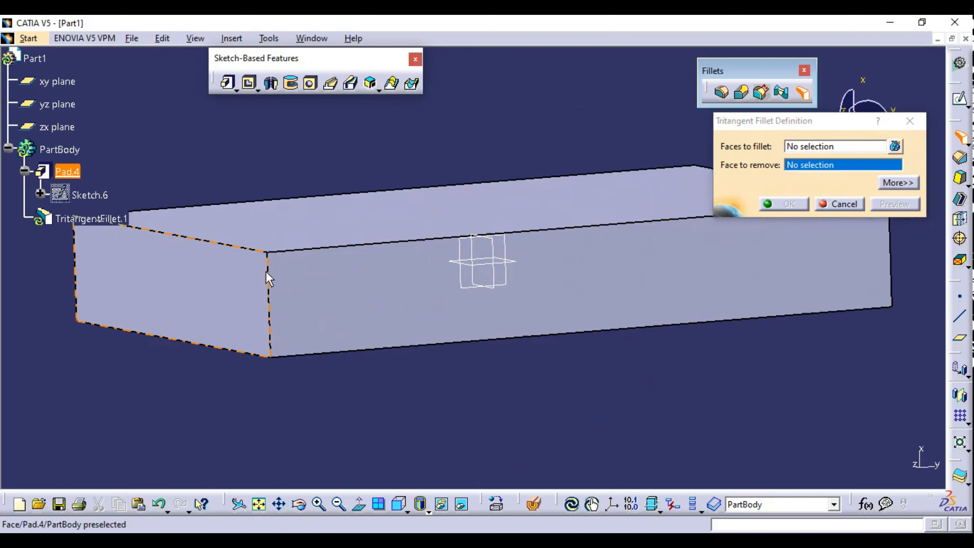
{"action": "middle_click_drag", "start_coordinate": [434, 289], "coordinate": [502, 308]}
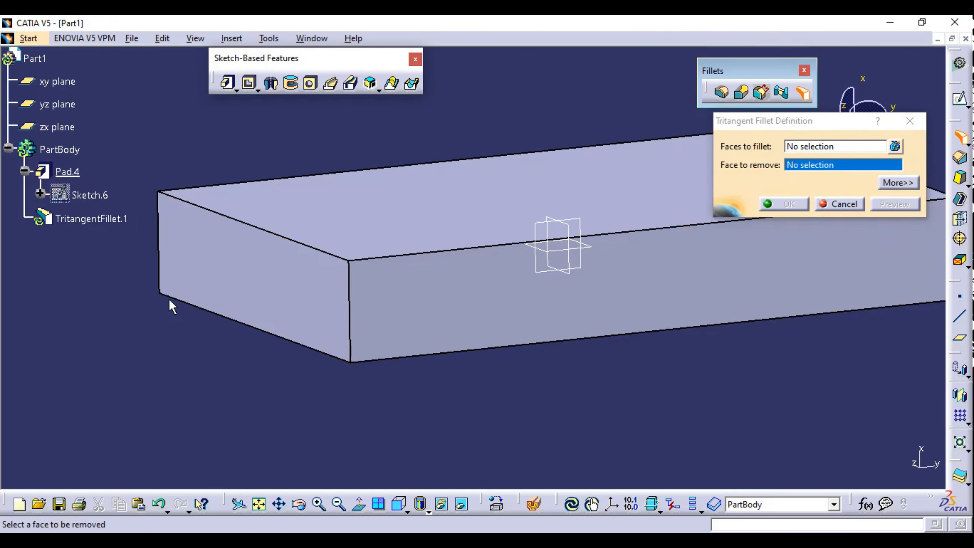
{"action": "left_click", "coordinate": [215, 286]}
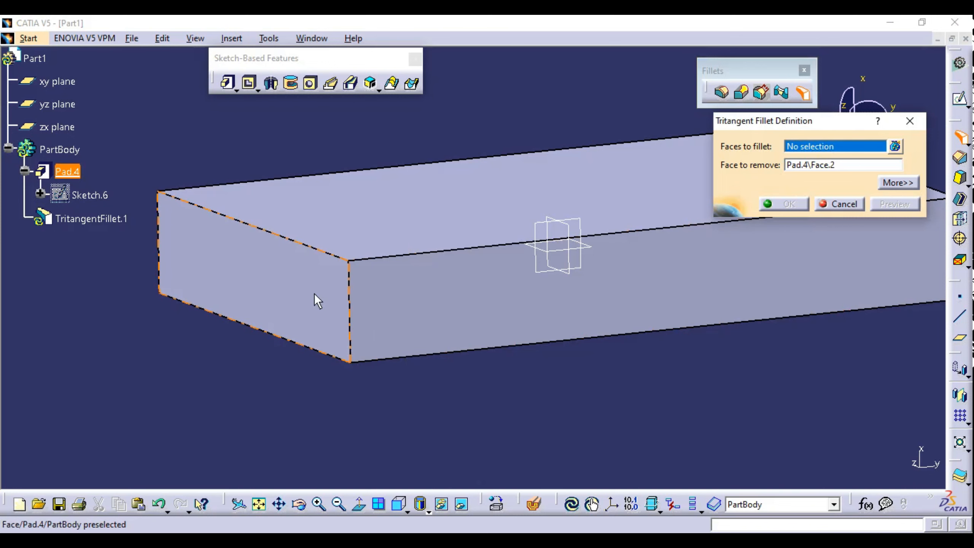
Set the block's top and bottom faces as the faces to fillet and create the tritangent fillet.
{"action": "middle_click_drag", "start_coordinate": [301, 329], "coordinate": [358, 259]}
{"action": "middle_click_drag", "start_coordinate": [408, 223], "coordinate": [368, 315]}
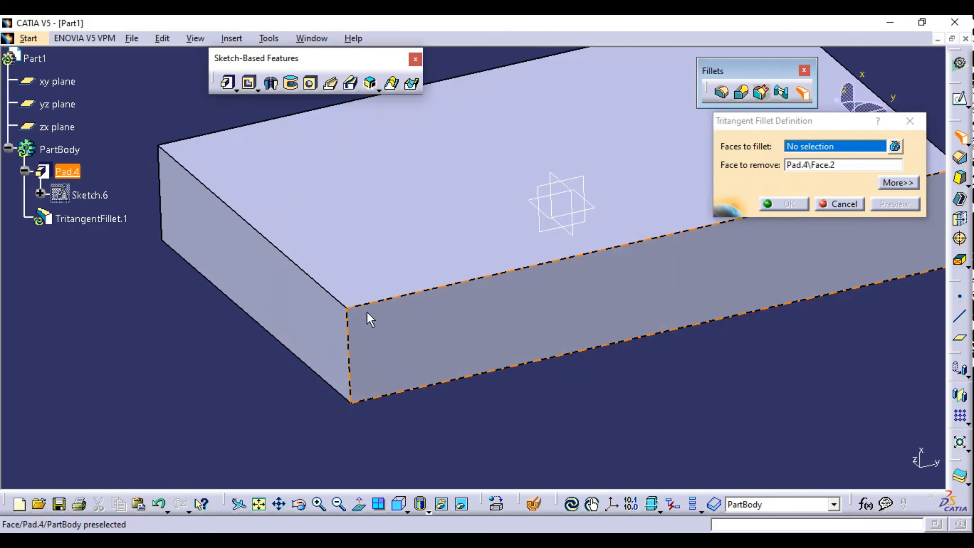
{"action": "left_click", "coordinate": [297, 266]}
{"action": "middle_click_drag", "start_coordinate": [382, 274], "coordinate": [351, 332]}
{"action": "left_click", "coordinate": [352, 332]}
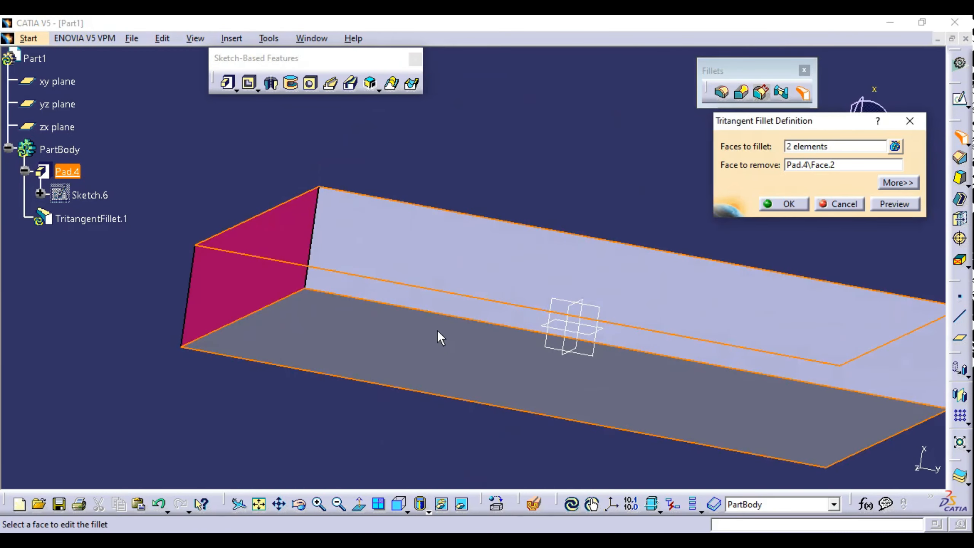
{"action": "middle_click_drag", "start_coordinate": [439, 333], "coordinate": [452, 354]}
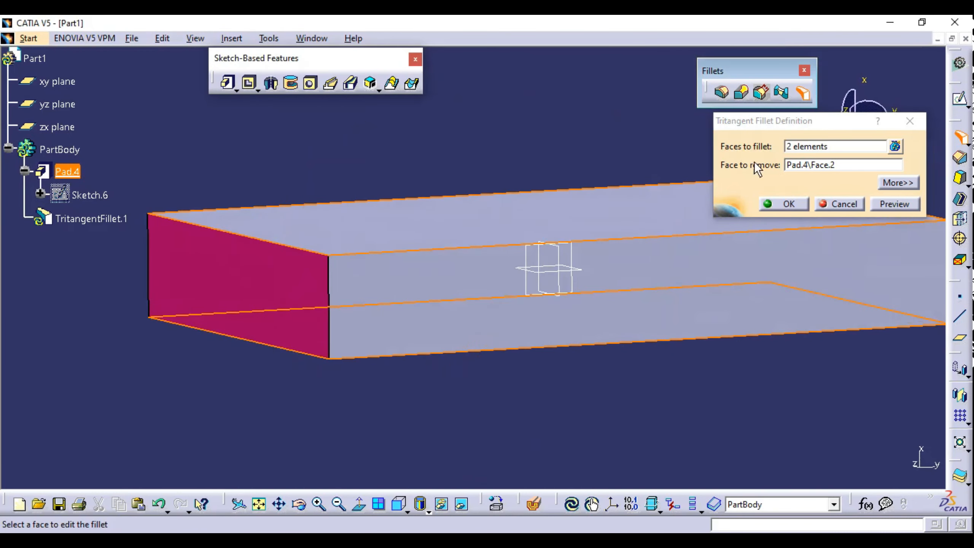
{"action": "middle_click_drag", "start_coordinate": [498, 250], "coordinate": [807, 256]}
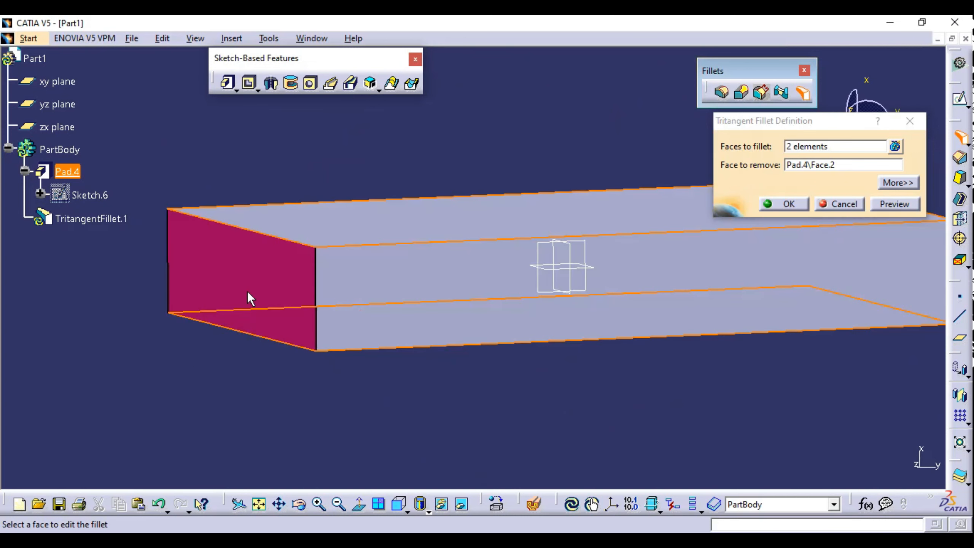
{"action": "left_click", "coordinate": [779, 205]}
Create a second tritangent fillet between the top and bottom faces, removing the flat face at the block's opposite end.
{"action": "middle_click_drag", "start_coordinate": [312, 389], "coordinate": [543, 188]}
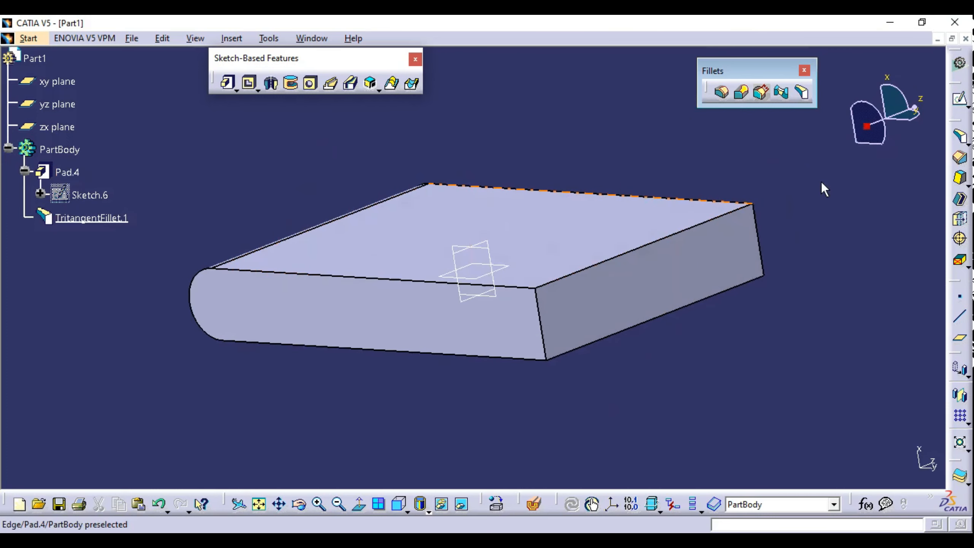
{"action": "middle_click_drag", "start_coordinate": [827, 172], "coordinate": [786, 160]}
{"action": "left_click", "coordinate": [809, 94]}
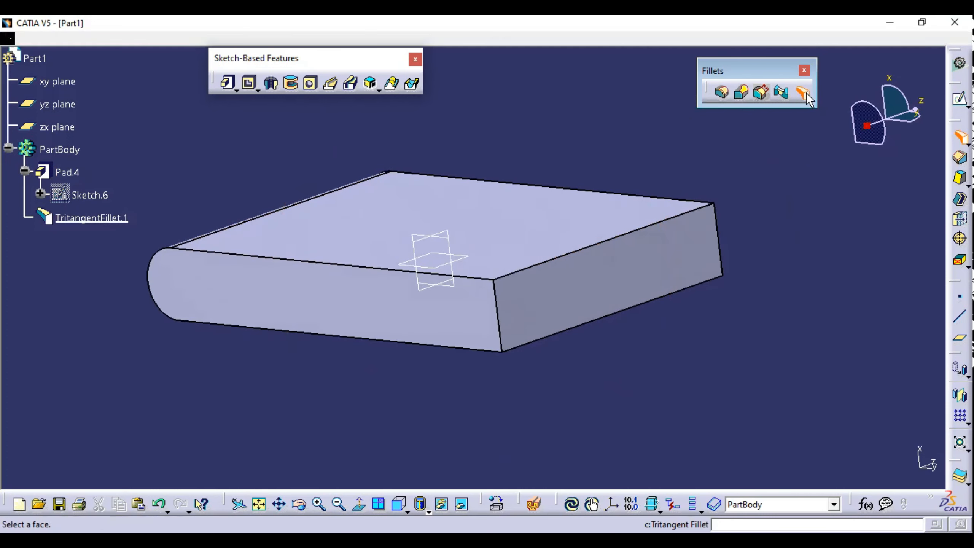
{"action": "left_click", "coordinate": [558, 235]}
{"action": "middle_click_drag", "start_coordinate": [557, 235], "coordinate": [485, 346]}
{"action": "left_click", "coordinate": [486, 346]}
{"action": "middle_click_drag", "start_coordinate": [549, 317], "coordinate": [731, 222]}
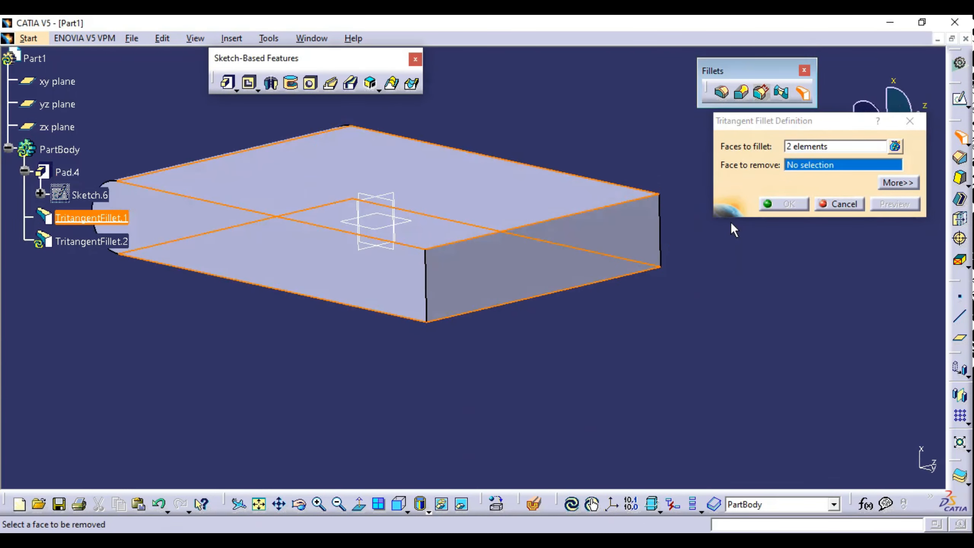
{"action": "left_click", "coordinate": [548, 271]}
{"action": "left_click", "coordinate": [774, 204]}
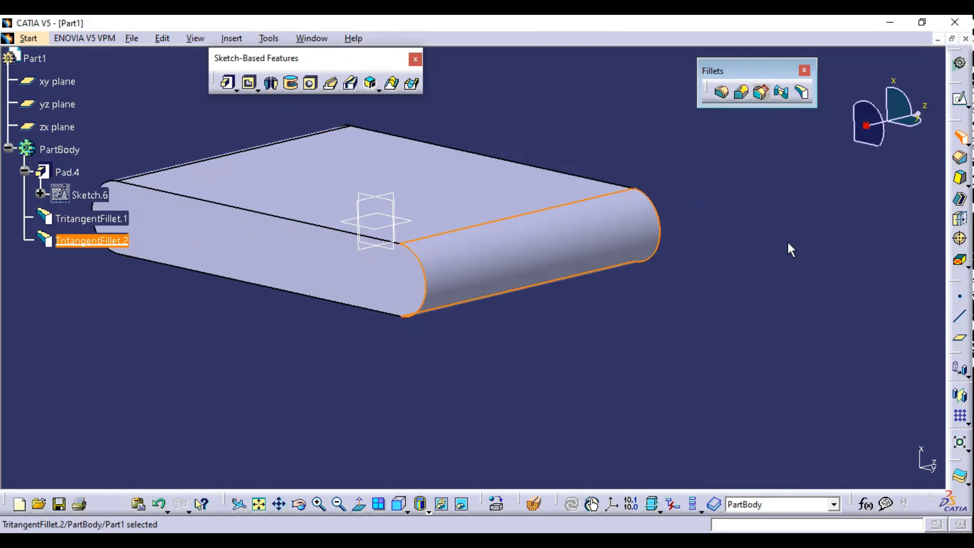
Undo both tritangent fillets on the ends of the block.
{"action": "middle_click_drag", "start_coordinate": [471, 305], "coordinate": [509, 344]}
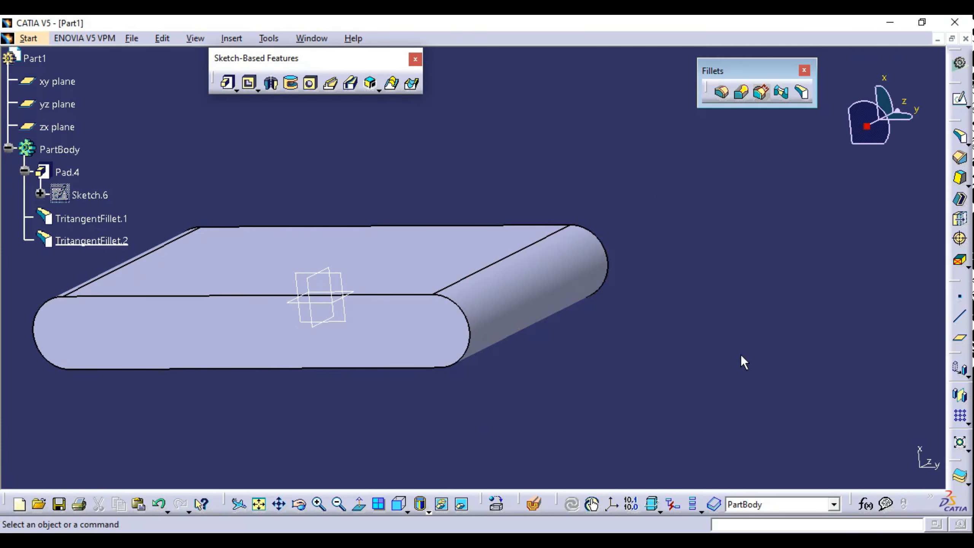
{"action": "key", "text": "ctrl+z"}
{"action": "key", "text": "ctrl+z"}
{"action": "middle_click_drag", "start_coordinate": [716, 349], "coordinate": [506, 301]}
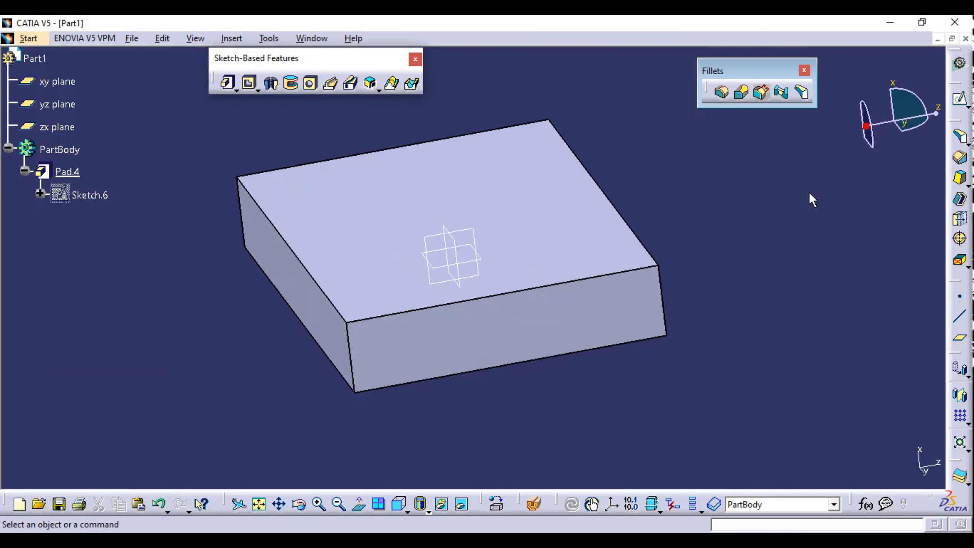
Start a tritangent fillet and set the block's top and bottom faces as the faces to fillet.
{"action": "left_click", "coordinate": [802, 92]}
{"action": "left_click", "coordinate": [329, 246]}
{"action": "middle_click_drag", "start_coordinate": [329, 246], "coordinate": [422, 293]}
{"action": "left_click", "coordinate": [367, 331]}
{"action": "middle_click_drag", "start_coordinate": [367, 331], "coordinate": [427, 317]}
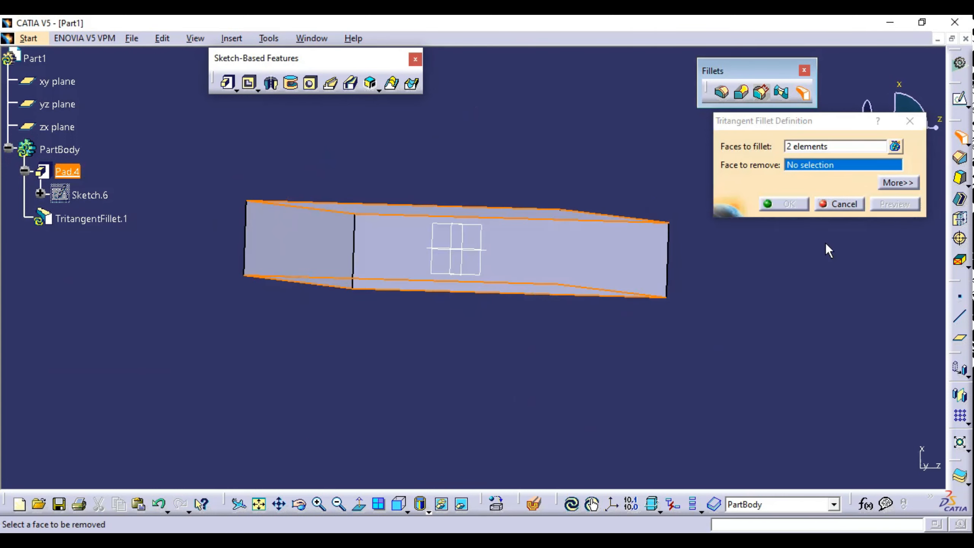
Set one of the block's long side faces as the face to remove for the tritangent fillet.
{"action": "left_click", "coordinate": [820, 165]}
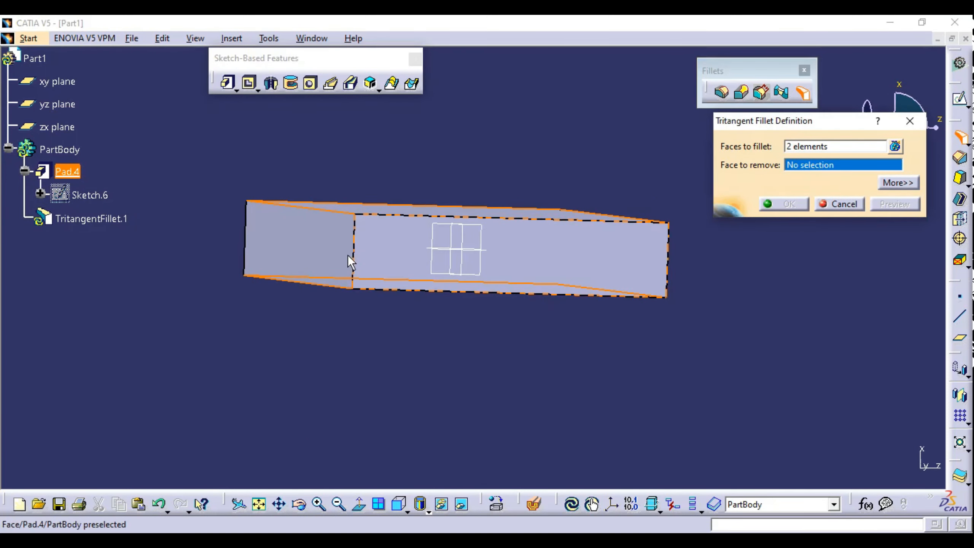
{"action": "middle_click_drag", "start_coordinate": [427, 252], "coordinate": [471, 323]}
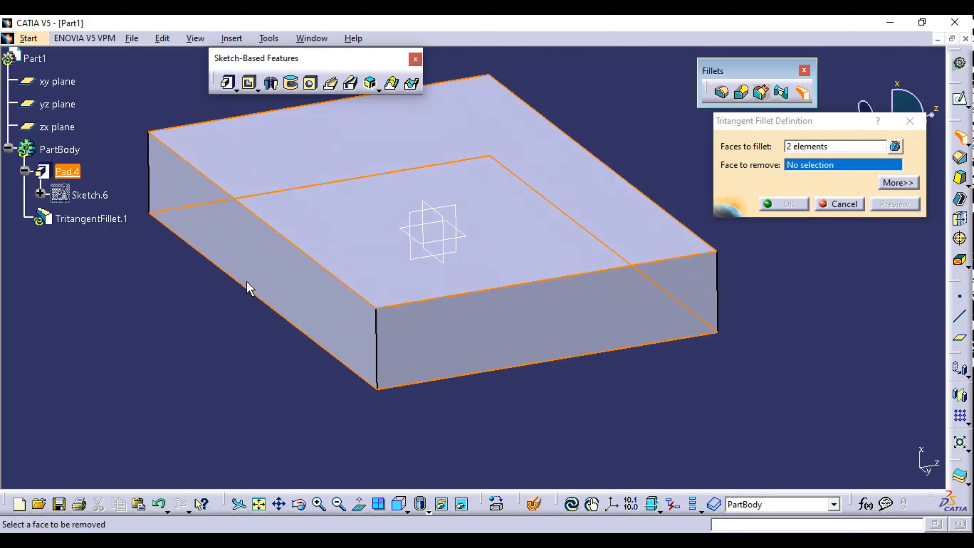
{"action": "left_click", "coordinate": [285, 267]}
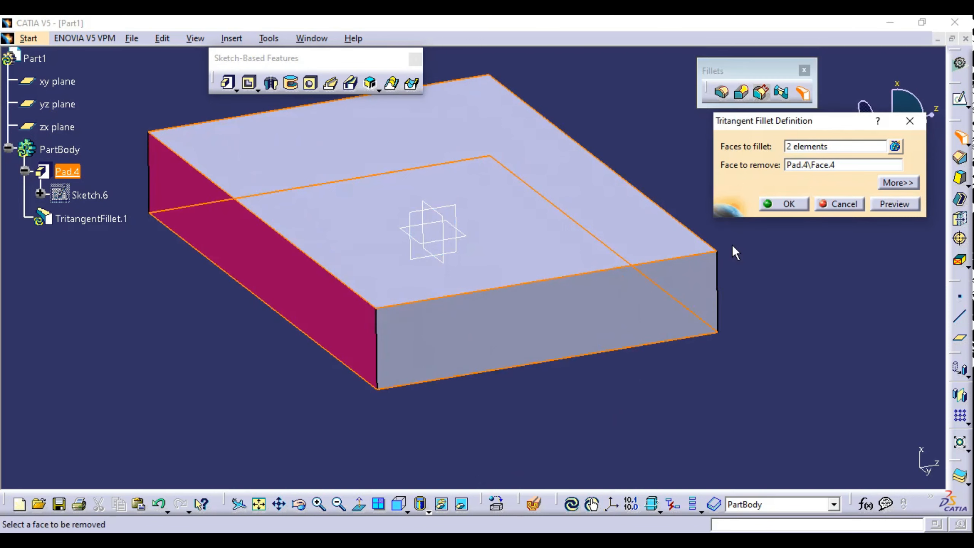
{"action": "middle_click_drag", "start_coordinate": [537, 330], "coordinate": [574, 314]}
{"action": "left_click", "coordinate": [574, 314]}
{"action": "middle_click_drag", "start_coordinate": [601, 364], "coordinate": [599, 292]}
{"action": "left_click", "coordinate": [814, 164]}
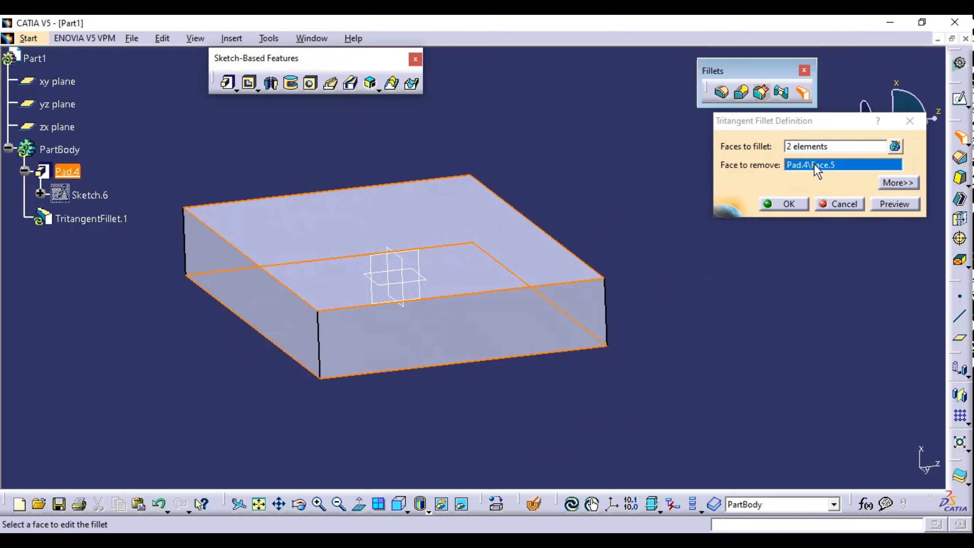
{"action": "left_click", "coordinate": [315, 337]}
{"action": "middle_click_drag", "start_coordinate": [507, 351], "coordinate": [702, 326]}
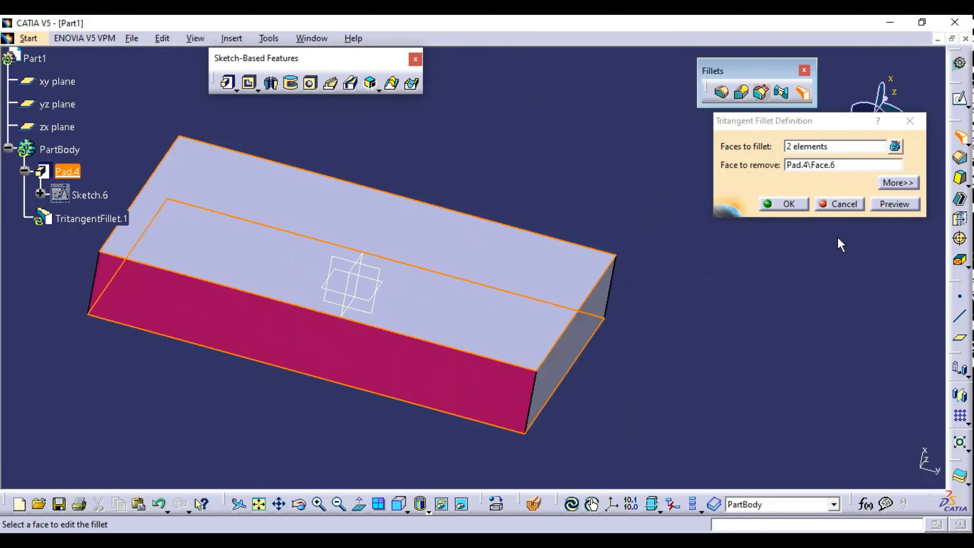
Create the tritangent fillet along the block's long side without a limiting element.
{"action": "left_click", "coordinate": [899, 183]}
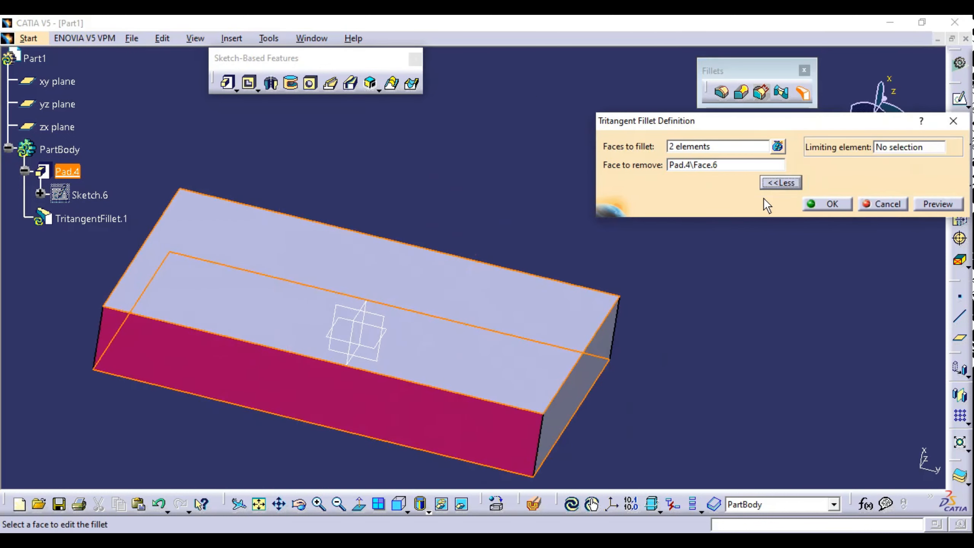
{"action": "left_click", "coordinate": [785, 183]}
{"action": "middle_click_drag", "start_coordinate": [589, 310], "coordinate": [534, 316]}
{"action": "left_click", "coordinate": [785, 204]}
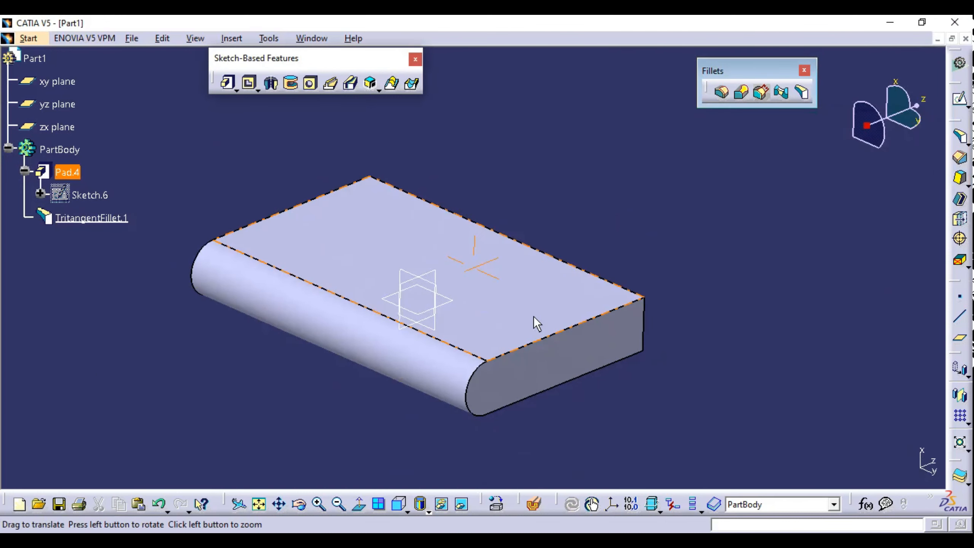
Reopen the tritangent fillet's definition and review its list of faces to fillet.
{"action": "double_click", "coordinate": [529, 294]}
{"action": "left_click", "coordinate": [756, 310]}
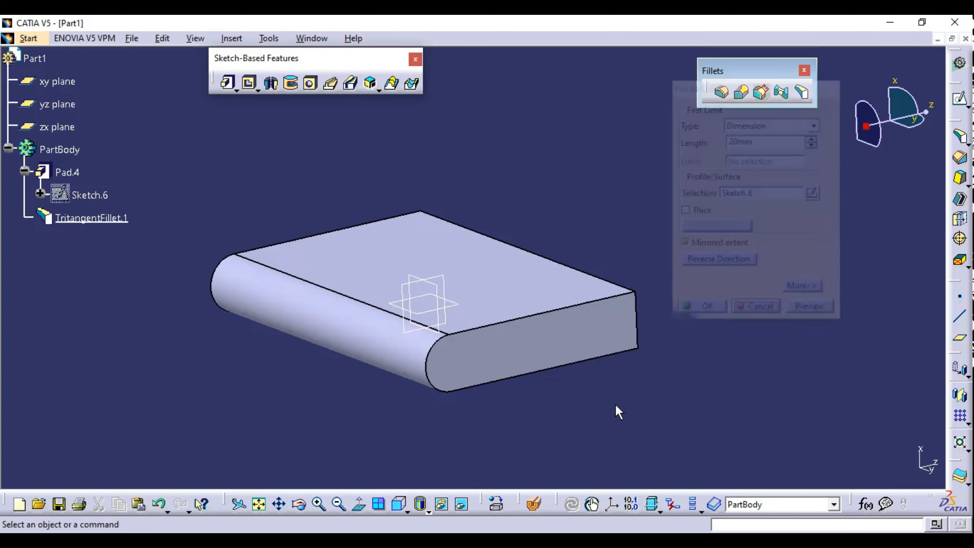
{"action": "double_click", "coordinate": [422, 329]}
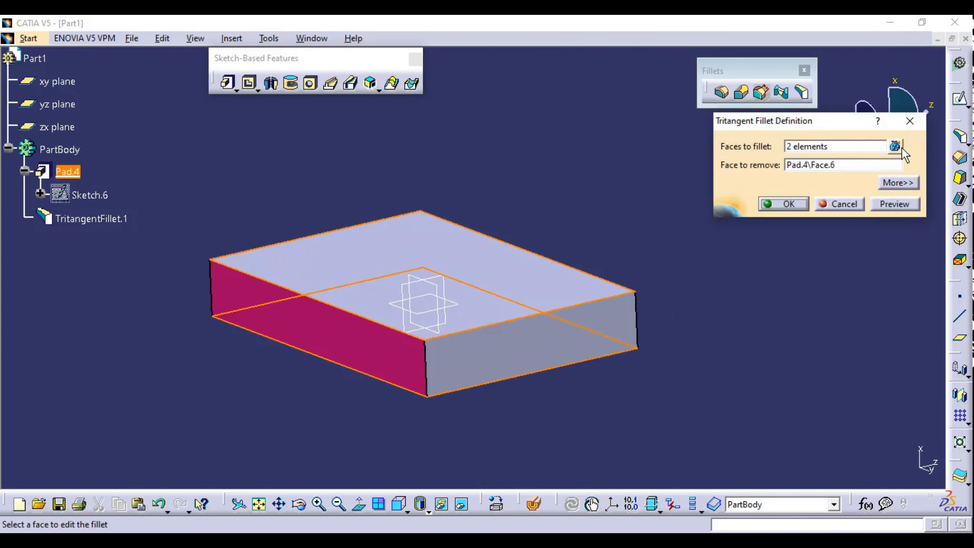
{"action": "left_click", "coordinate": [896, 147]}
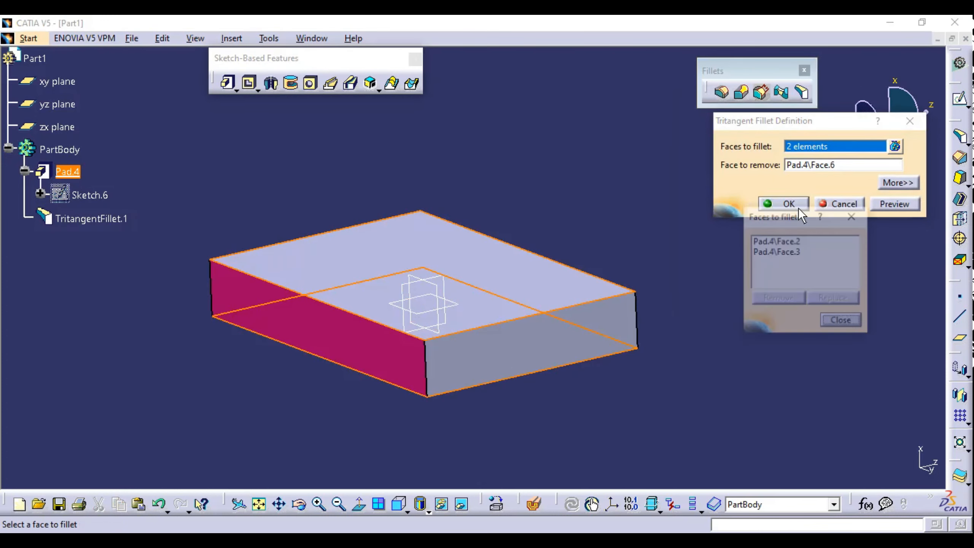
{"action": "left_click", "coordinate": [842, 323]}
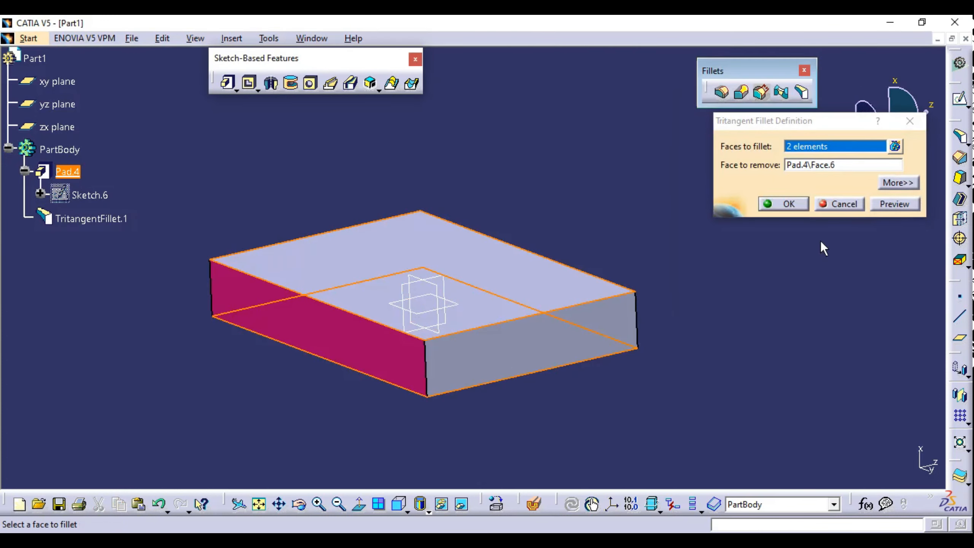
{"action": "left_click", "coordinate": [779, 204]}
Create a second tritangent fillet between the top and bottom faces, removing the block's opposite long side face.
{"action": "middle_click_drag", "start_coordinate": [667, 402], "coordinate": [620, 298]}
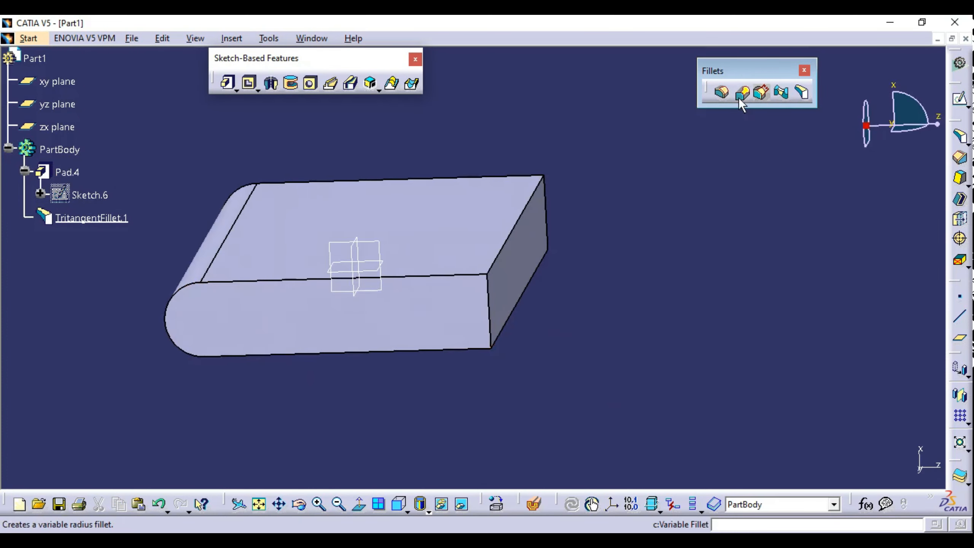
{"action": "left_click", "coordinate": [795, 94]}
{"action": "left_click", "coordinate": [466, 253]}
{"action": "middle_click_drag", "start_coordinate": [502, 332], "coordinate": [459, 245]}
{"action": "left_click", "coordinate": [459, 245]}
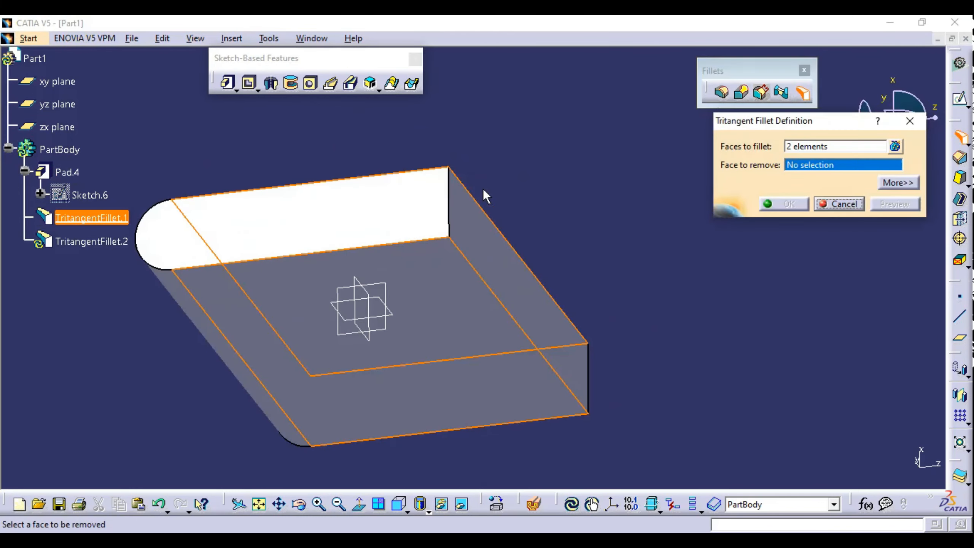
{"action": "middle_click_drag", "start_coordinate": [482, 188], "coordinate": [784, 204]}
{"action": "left_click", "coordinate": [478, 308]}
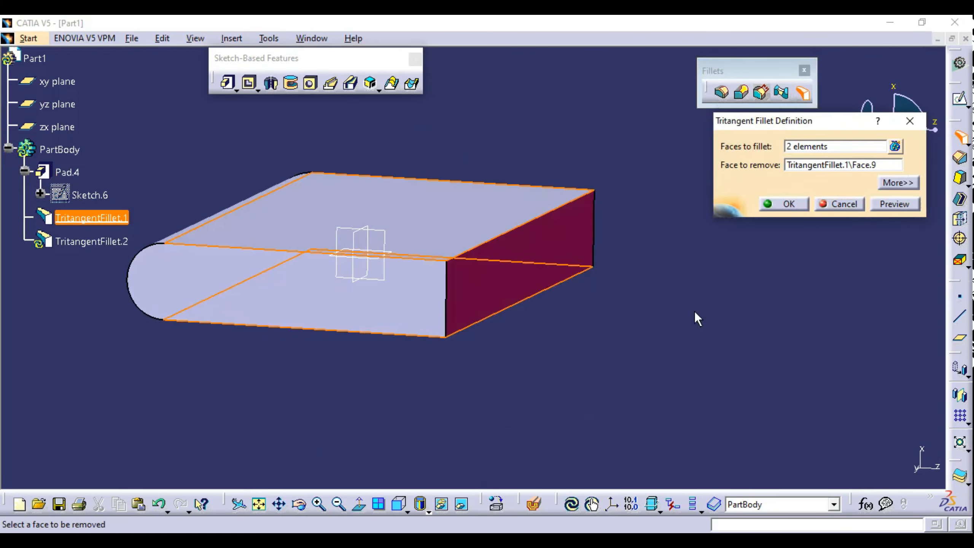
{"action": "left_click", "coordinate": [783, 203]}
{"action": "middle_click_drag", "start_coordinate": [627, 363], "coordinate": [583, 261]}
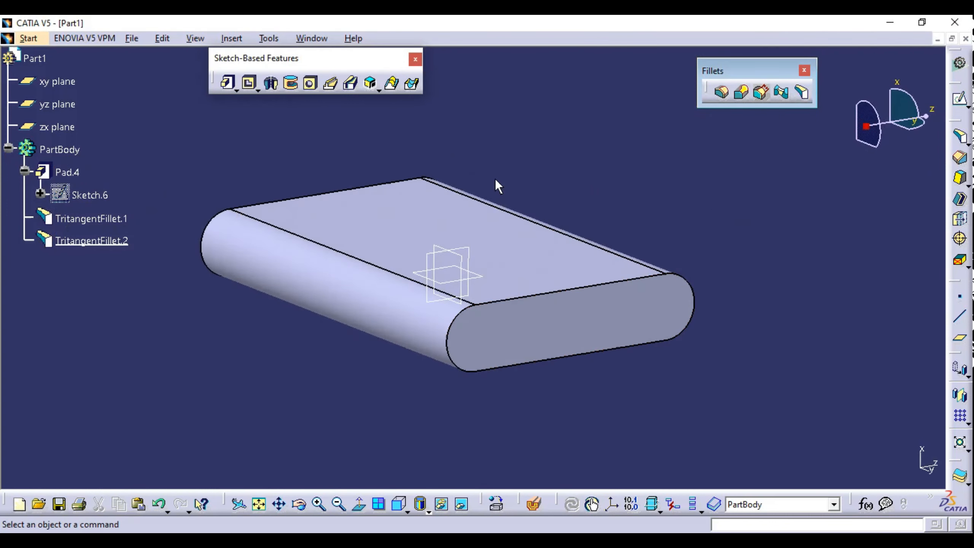
Sketch a circle centred on the origin on the block's top face and finish the sketch.
{"action": "middle_click_drag", "start_coordinate": [704, 176], "coordinate": [532, 258]}
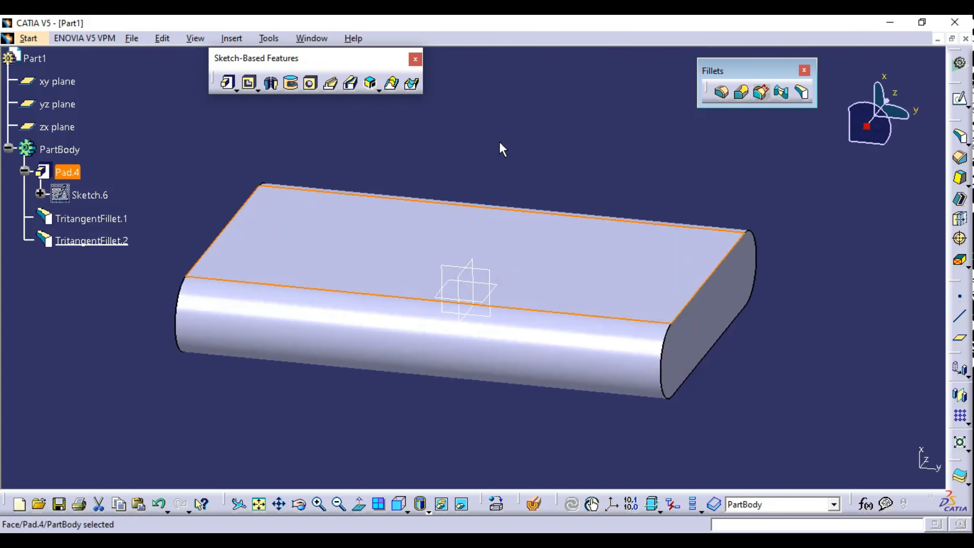
{"action": "left_click", "coordinate": [960, 98]}
{"action": "left_click", "coordinate": [585, 256]}
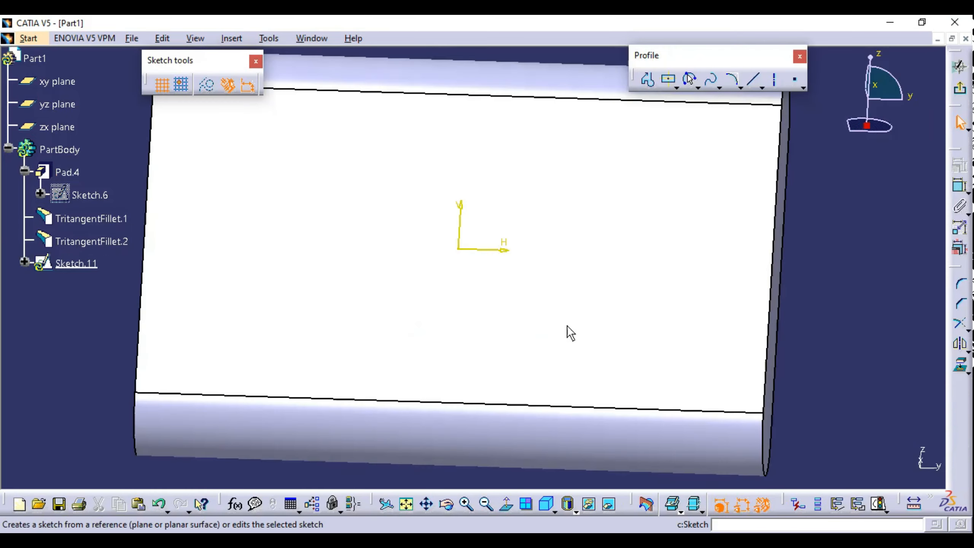
{"action": "left_click", "coordinate": [698, 88]}
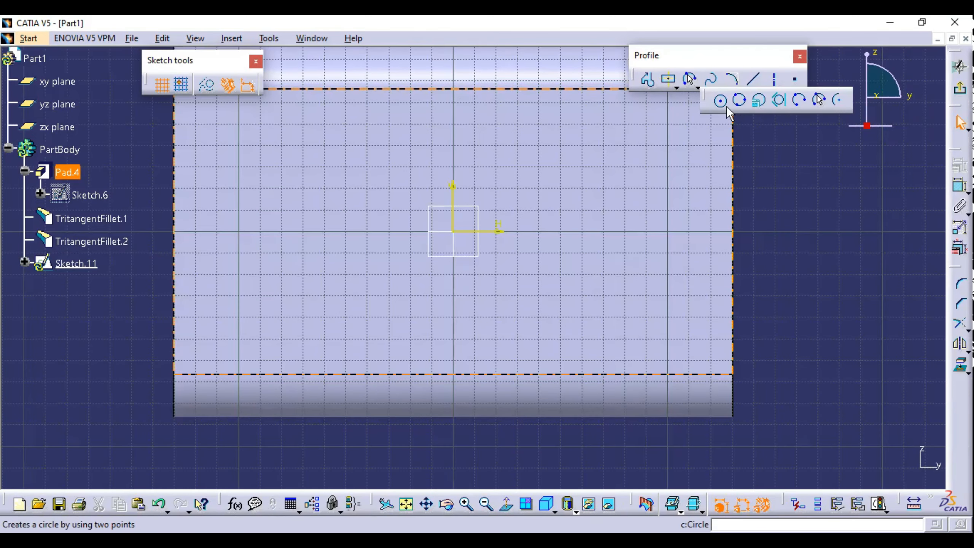
{"action": "left_click", "coordinate": [723, 102]}
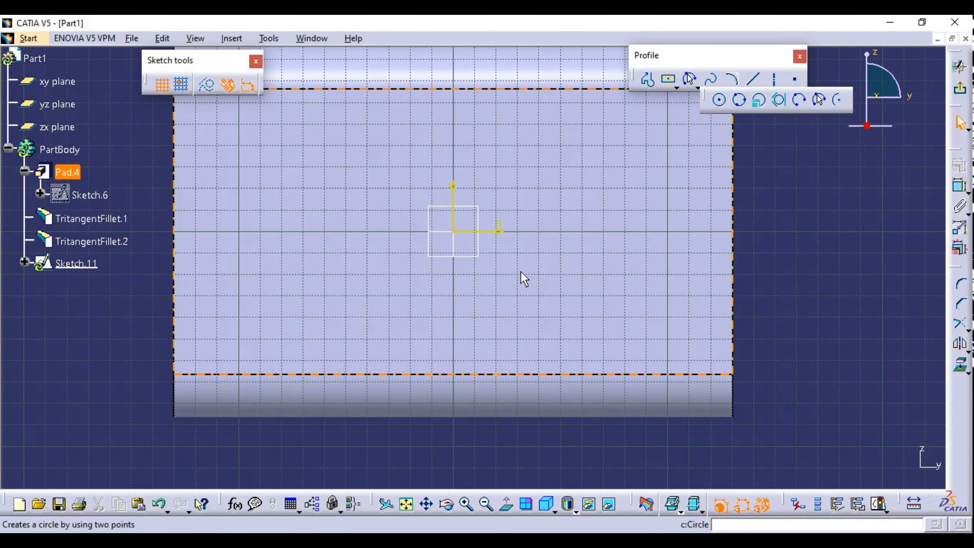
{"action": "left_click", "coordinate": [453, 231]}
{"action": "left_click", "coordinate": [541, 153]}
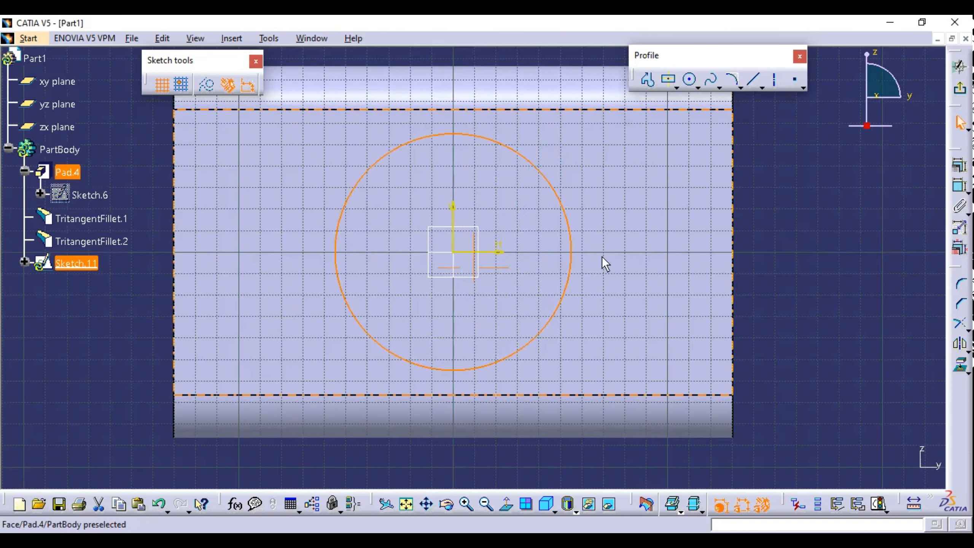
{"action": "left_click", "coordinate": [960, 89]}
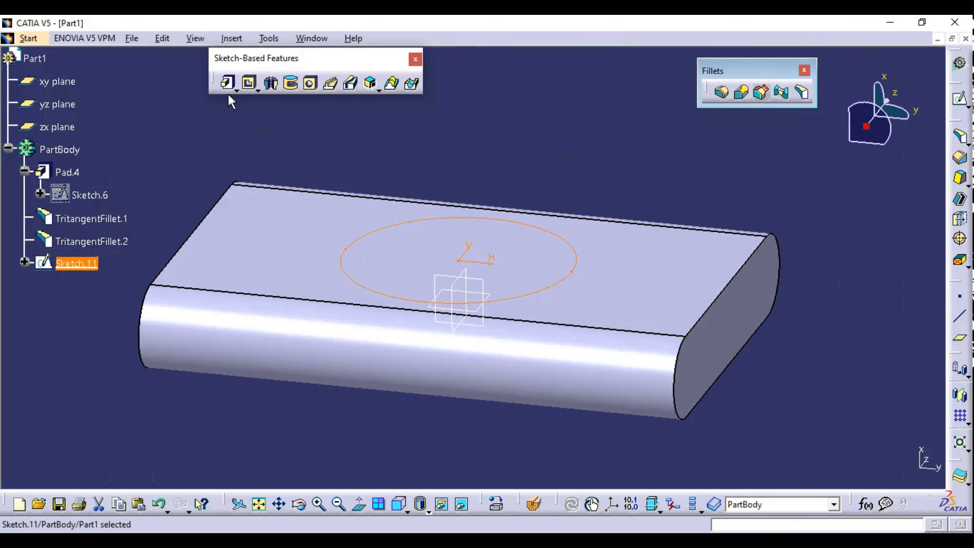
Pad the circle 30 mm as a thick profile with Thickness1 set to 10 mm to form a ring.
{"action": "left_click", "coordinate": [227, 84]}
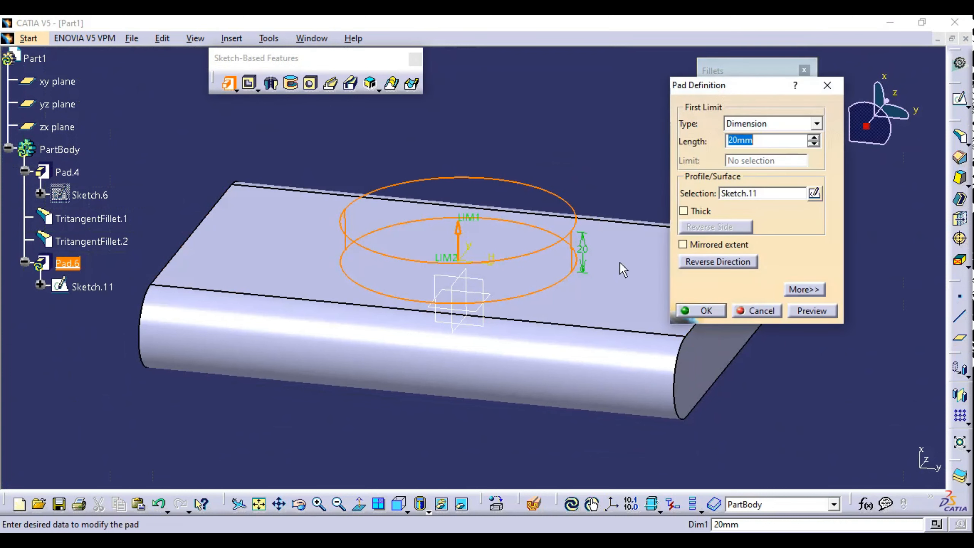
{"action": "left_click", "coordinate": [700, 211]}
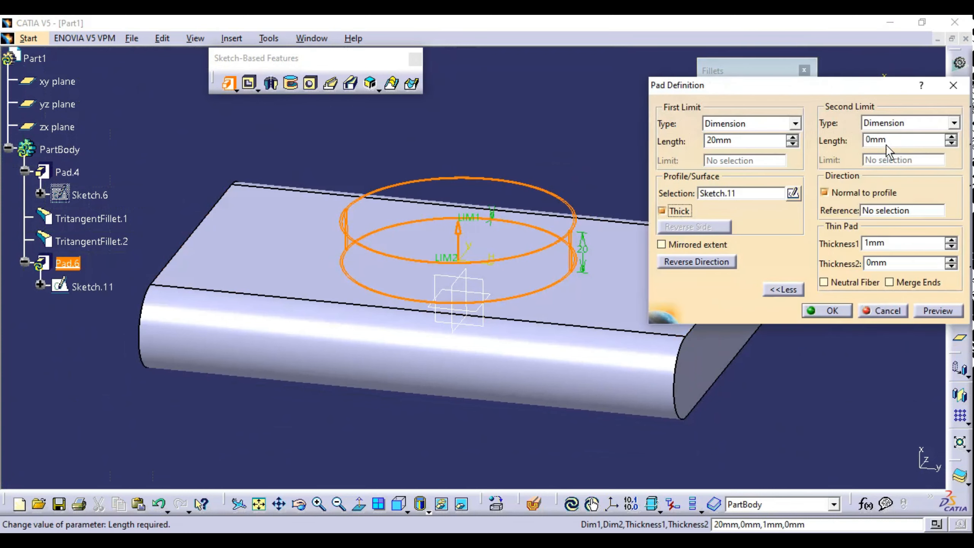
{"action": "double_click", "coordinate": [894, 241]}
{"action": "type", "text": "10"}
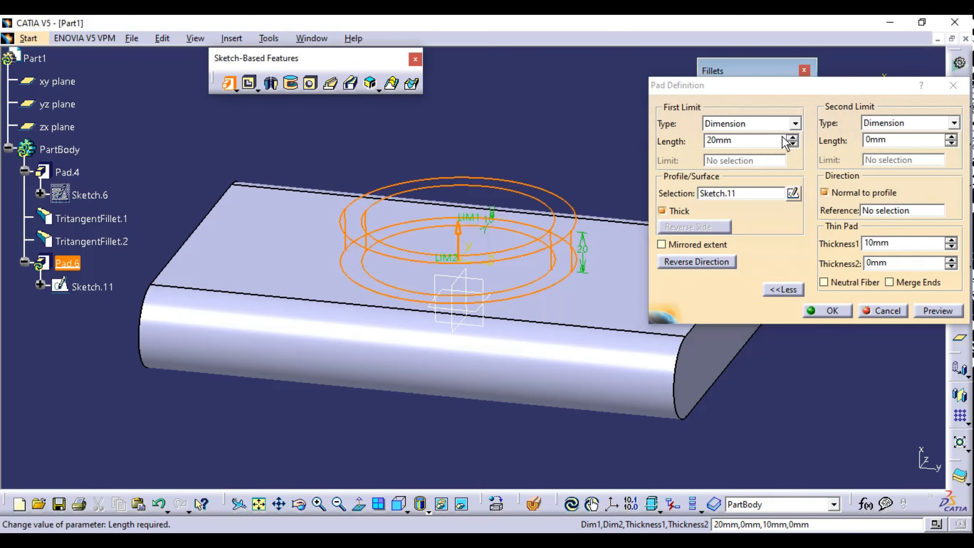
{"action": "double_click", "coordinate": [719, 141]}
{"action": "type", "text": "30"}
{"action": "key", "text": "Return"}
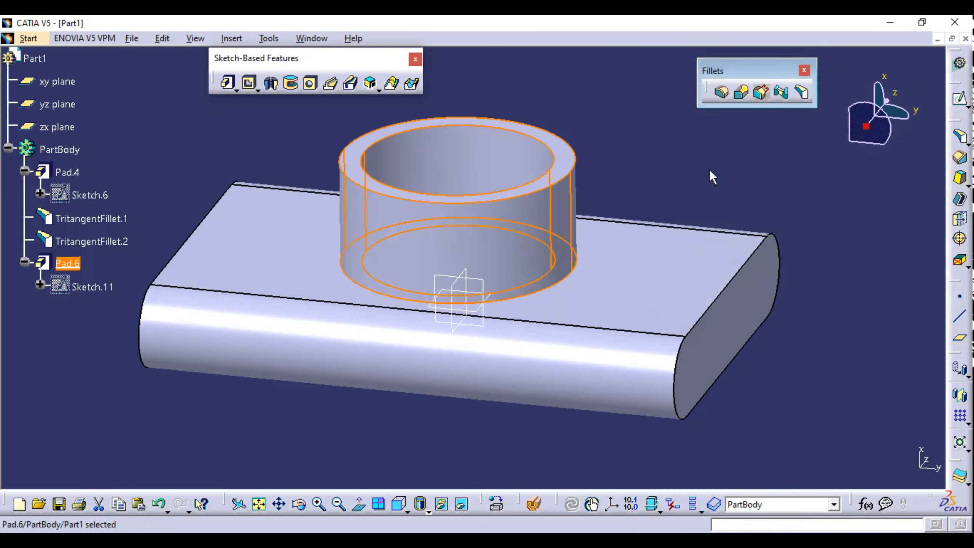
Create a tritangent fillet between the ring's outer and inner cylindrical faces, removing its flat top face.
{"action": "middle_click_drag", "start_coordinate": [550, 208], "coordinate": [295, 203]}
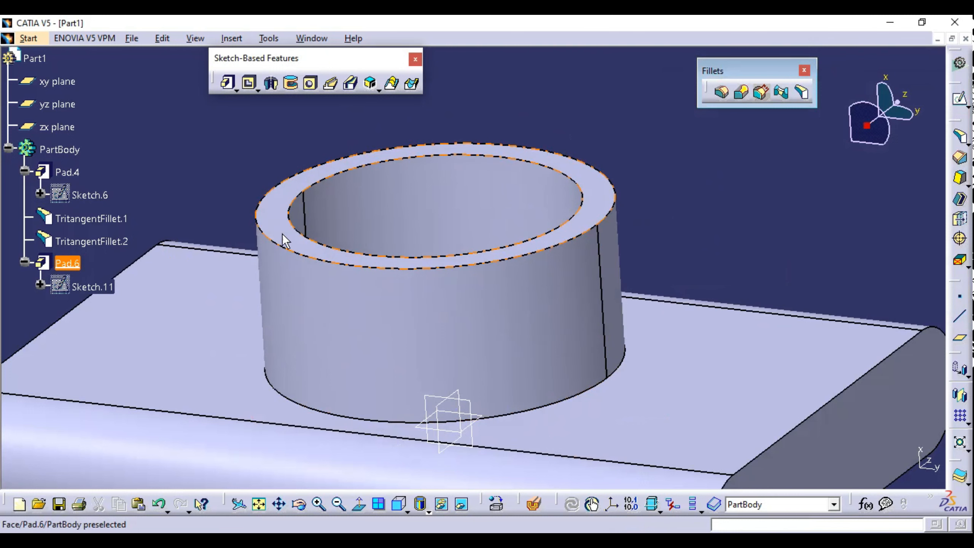
{"action": "left_click", "coordinate": [802, 92]}
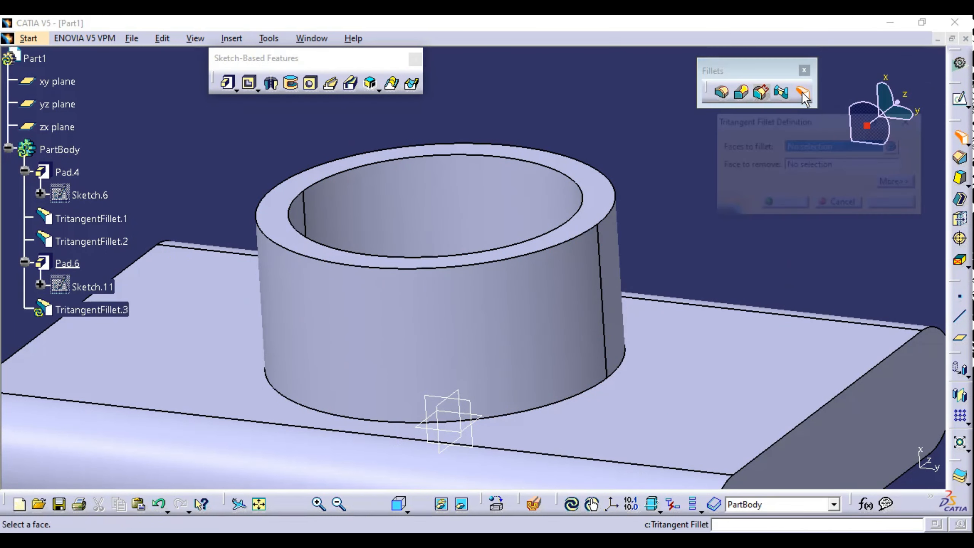
{"action": "middle_click_drag", "start_coordinate": [750, 152], "coordinate": [325, 310]}
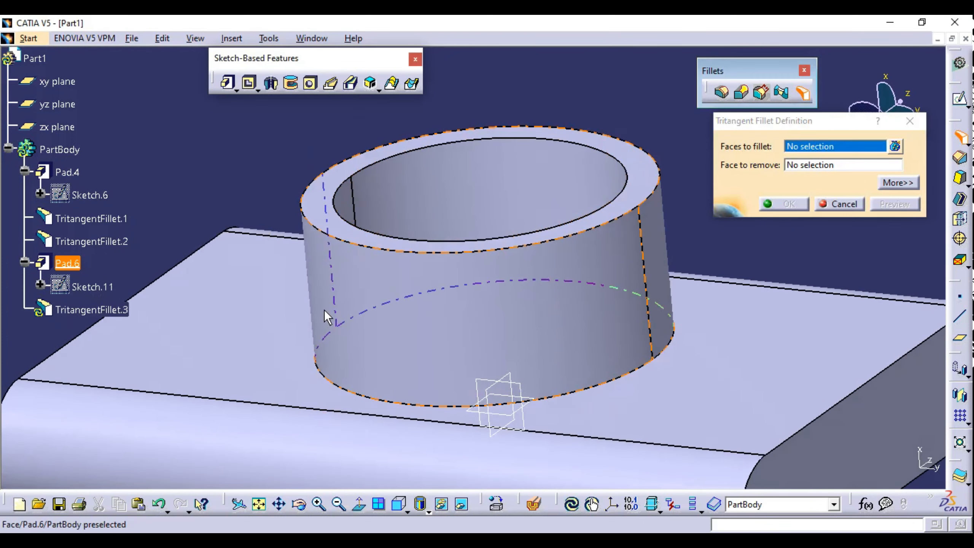
{"action": "left_click", "coordinate": [317, 305]}
{"action": "left_click", "coordinate": [428, 184]}
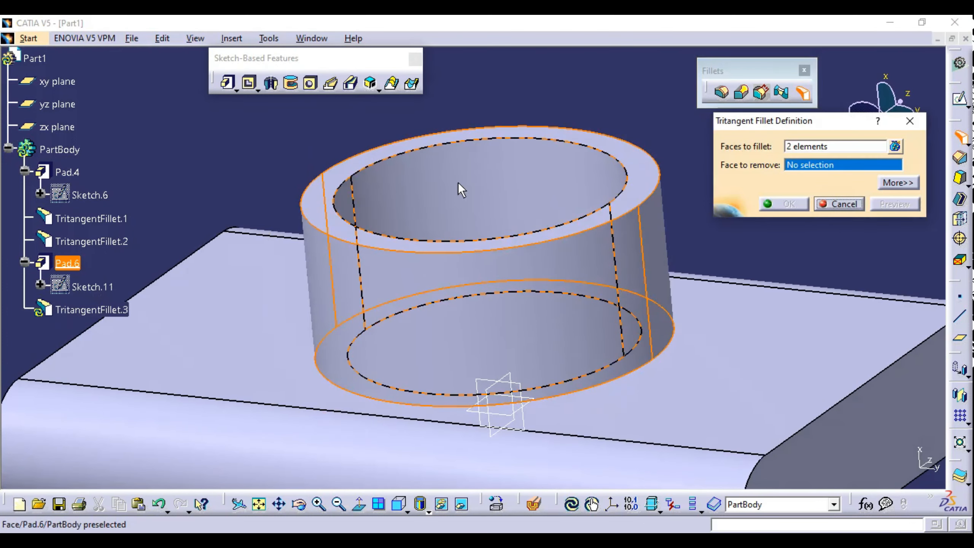
{"action": "left_click", "coordinate": [322, 216]}
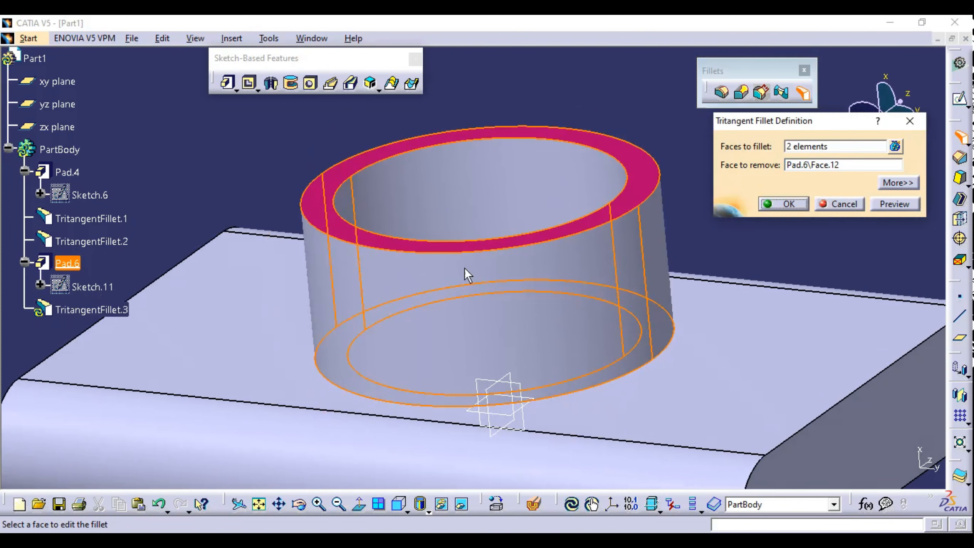
{"action": "left_click", "coordinate": [784, 204]}
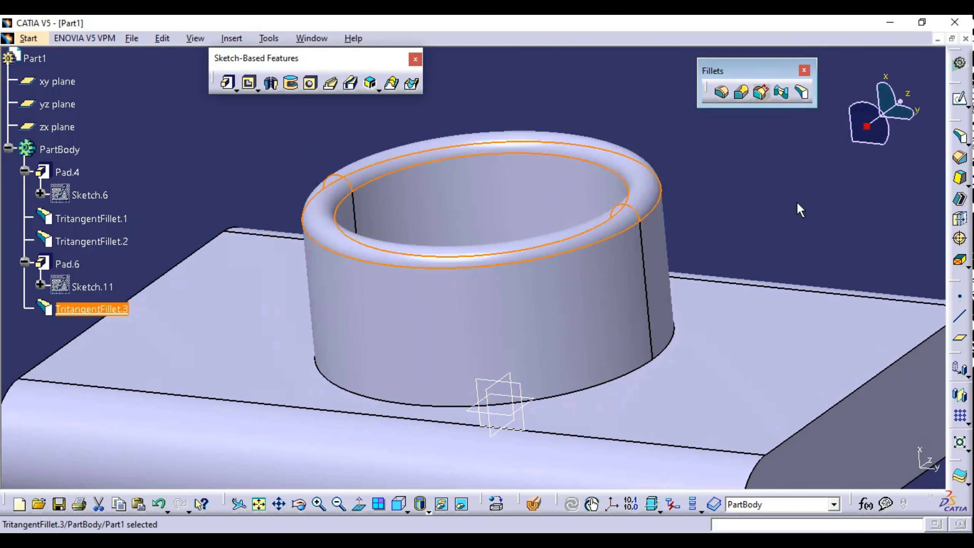
{"action": "middle_click_drag", "start_coordinate": [675, 284], "coordinate": [695, 278]}
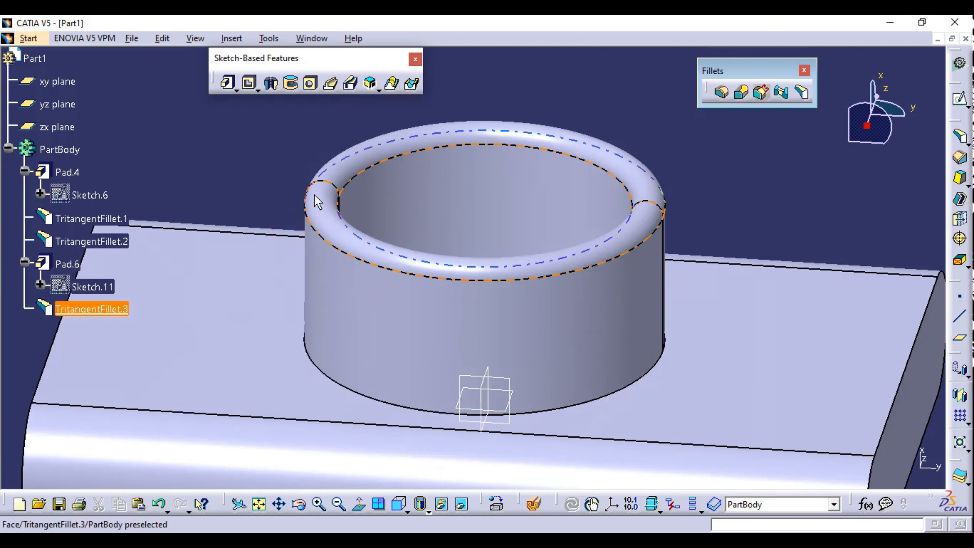
{"action": "middle_click_drag", "start_coordinate": [491, 238], "coordinate": [441, 236]}
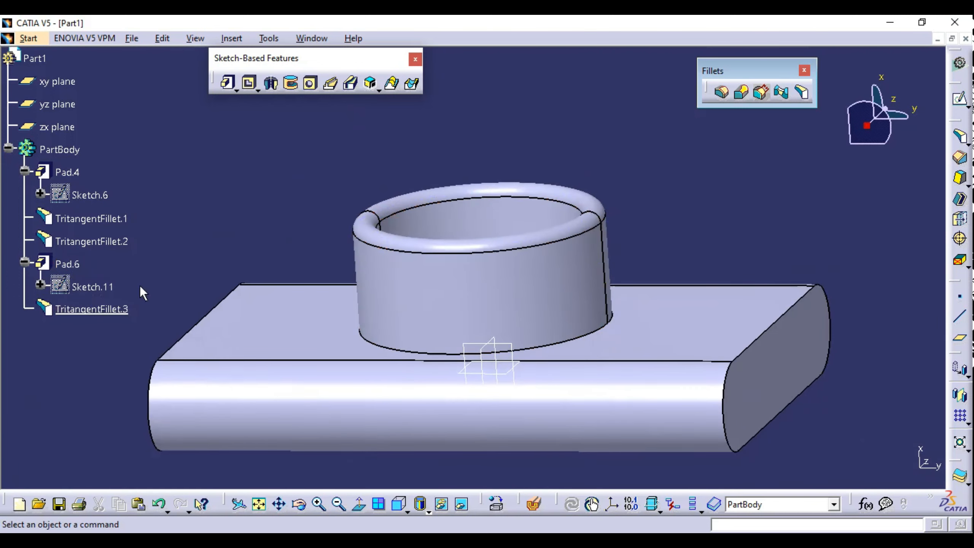
{"action": "double_click", "coordinate": [113, 307]}
{"action": "left_click", "coordinate": [821, 198]}
{"action": "middle_click_drag", "start_coordinate": [627, 163], "coordinate": [480, 256]}
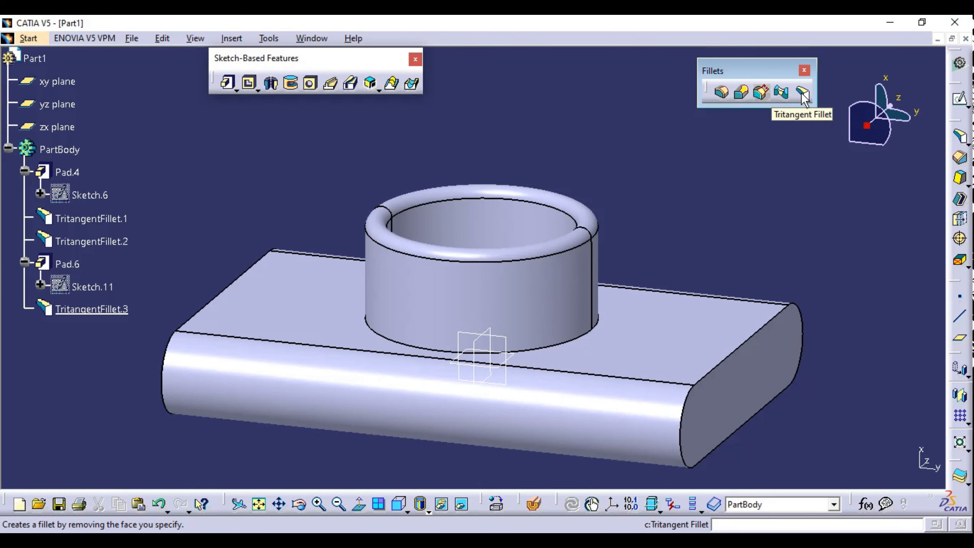
{"action": "middle_click_drag", "start_coordinate": [609, 286], "coordinate": [411, 277]}
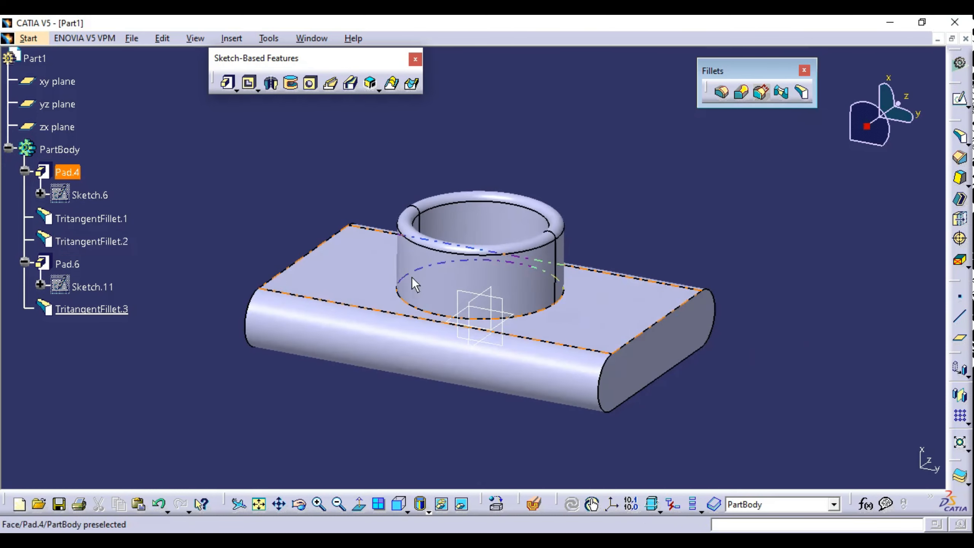
Delete the ring's tritangent fillet and the ring pad from the block.
{"action": "left_click", "coordinate": [104, 309]}
{"action": "key", "text": "Delete"}
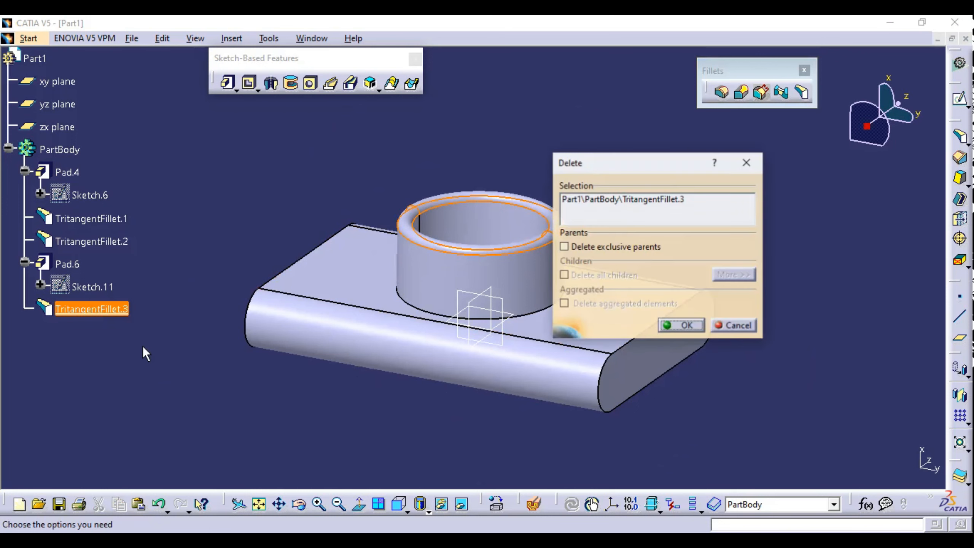
{"action": "left_click", "coordinate": [687, 325]}
{"action": "left_click", "coordinate": [67, 263]}
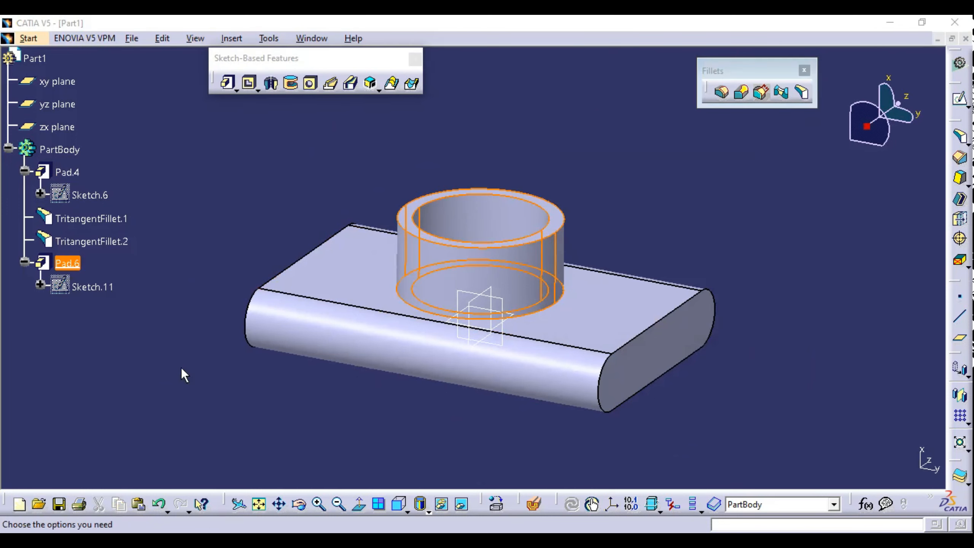
{"action": "key", "text": "Delete"}
{"action": "left_click", "coordinate": [682, 325]}
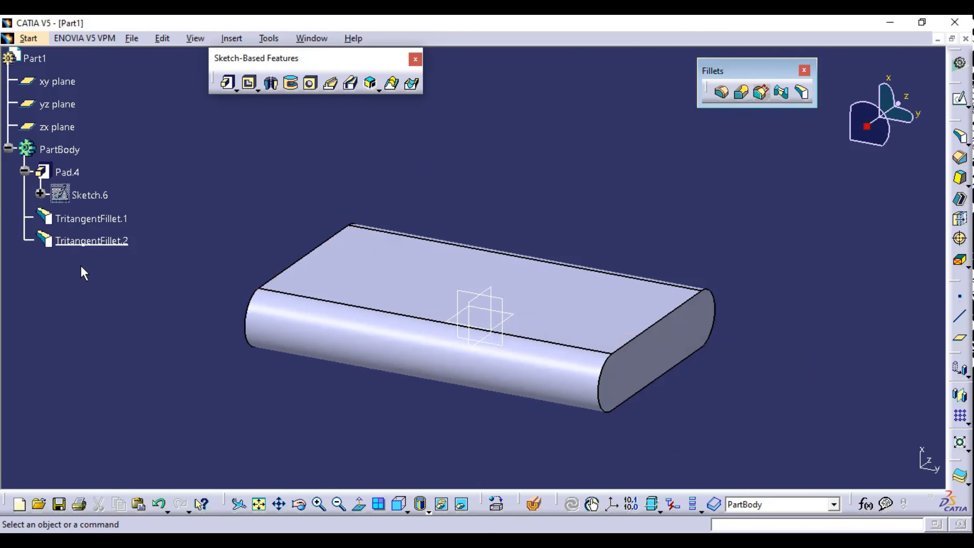
Delete both tritangent fillets from the block's long sides to restore the plain rectangular pad.
{"action": "left_click", "coordinate": [82, 242]}
{"action": "key", "text": "Delete"}
{"action": "left_click", "coordinate": [101, 221]}
{"action": "key", "text": "Delete"}
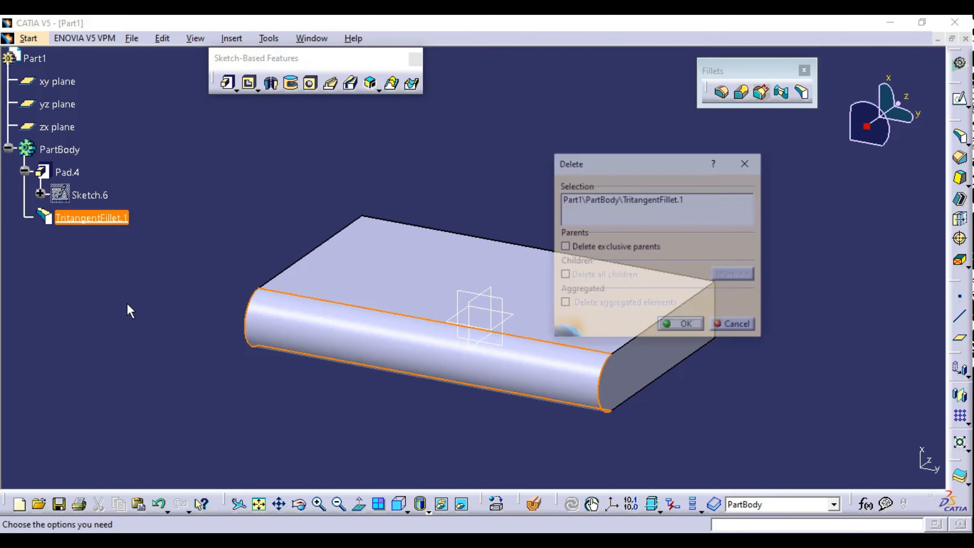
{"action": "left_click", "coordinate": [681, 323]}
{"action": "middle_click_drag", "start_coordinate": [633, 270], "coordinate": [773, 146]}
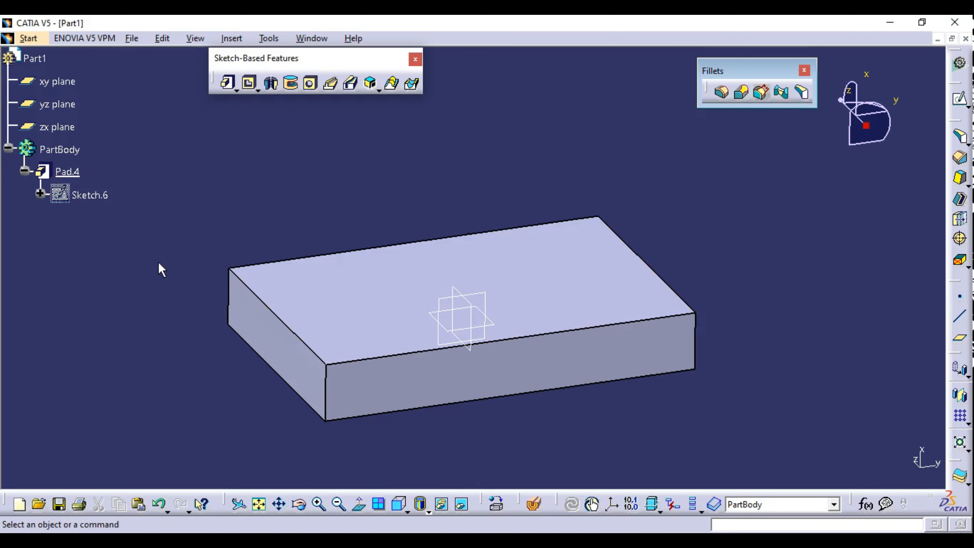
{"action": "left_click", "coordinate": [781, 92]}
{"action": "middle_click_drag", "start_coordinate": [522, 309], "coordinate": [511, 326]}
{"action": "left_click", "coordinate": [546, 273]}
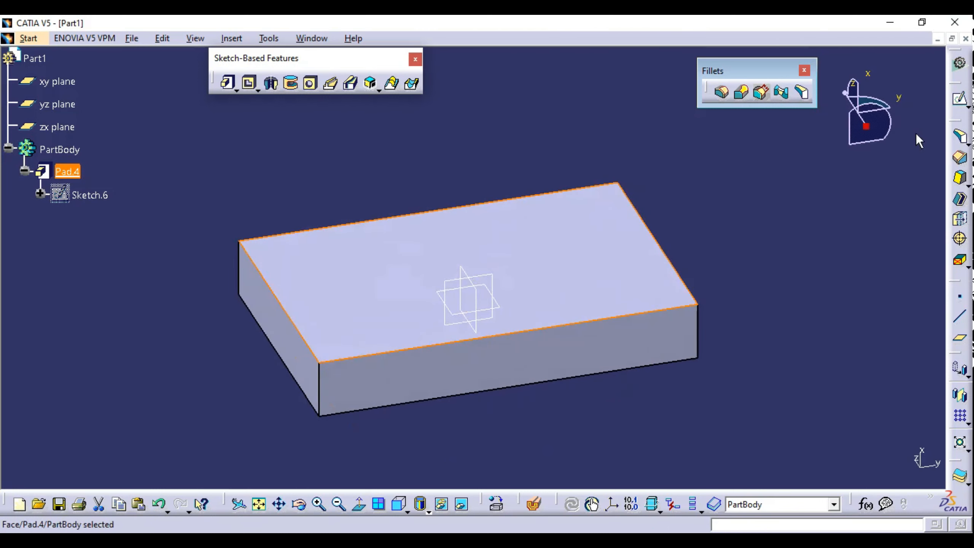
{"action": "mouse_move", "coordinate": [776, 311]}
{"action": "middle_mouse_down"}
{"action": "mouse_move", "coordinate": [606, 338]}
{"action": "mouse_move", "coordinate": [541, 284]}
{"action": "mouse_move", "coordinate": [504, 282]}
{"action": "middle_mouse_up"}
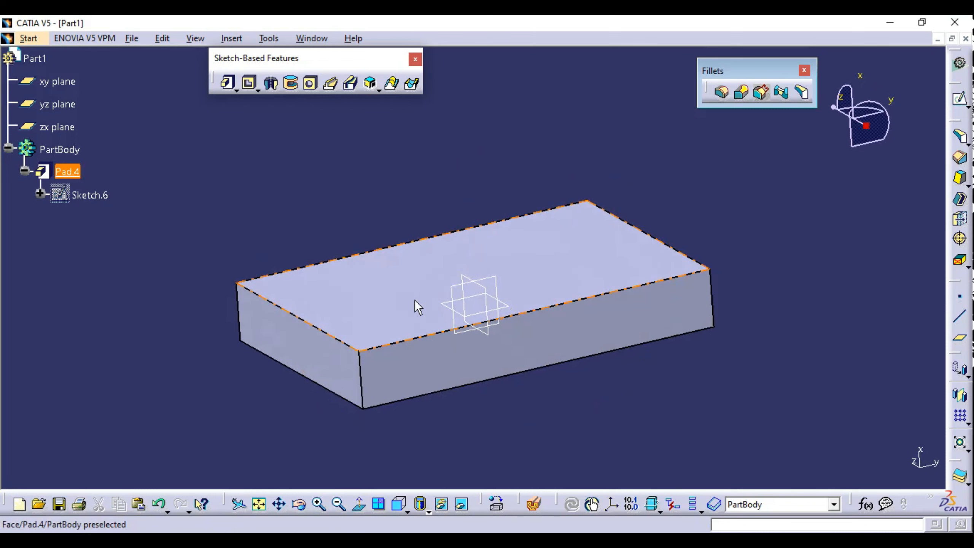
{"action": "mouse_move", "coordinate": [404, 306]}
{"action": "middle_mouse_down"}
{"action": "mouse_move", "coordinate": [490, 273]}
{"action": "mouse_move", "coordinate": [487, 313]}
{"action": "mouse_move", "coordinate": [412, 293]}
{"action": "middle_mouse_up"}
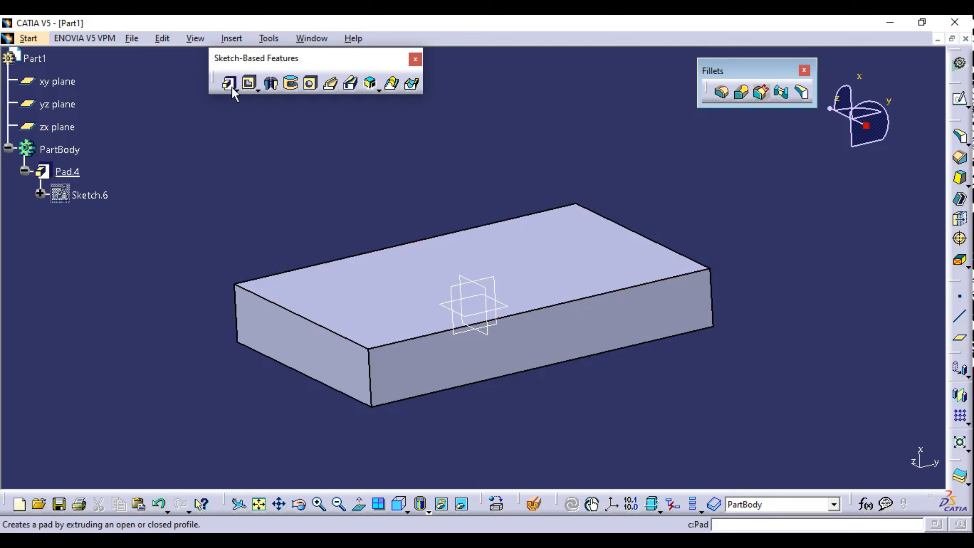
Sketch a circle on the xy plane, centred on the horizontal axis about 105 mm from the origin, above the block.
{"action": "middle_click_drag", "start_coordinate": [409, 92], "coordinate": [396, 192]}
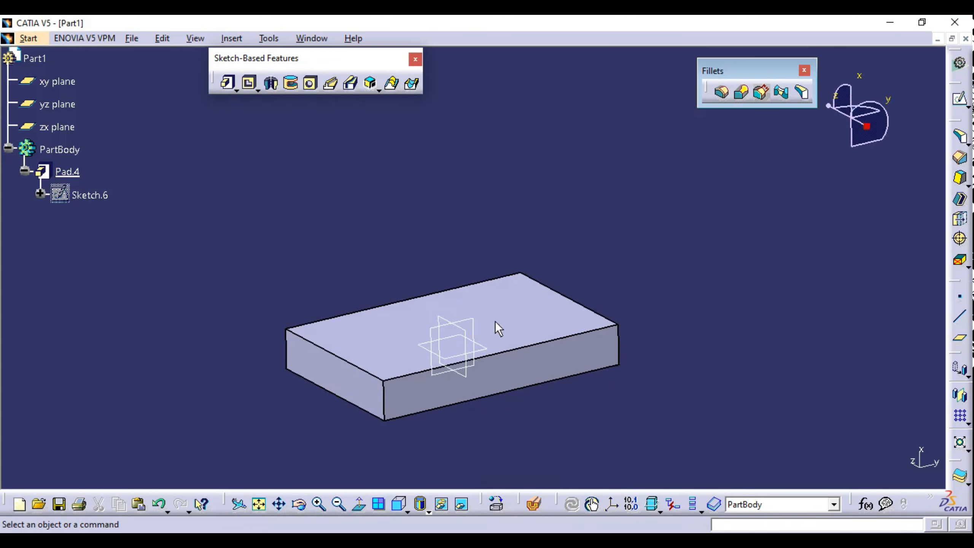
{"action": "left_click", "coordinate": [461, 330]}
{"action": "mouse_move", "coordinate": [457, 315]}
{"action": "middle_mouse_down"}
{"action": "mouse_move", "coordinate": [488, 284]}
{"action": "mouse_move", "coordinate": [440, 254]}
{"action": "middle_mouse_up"}
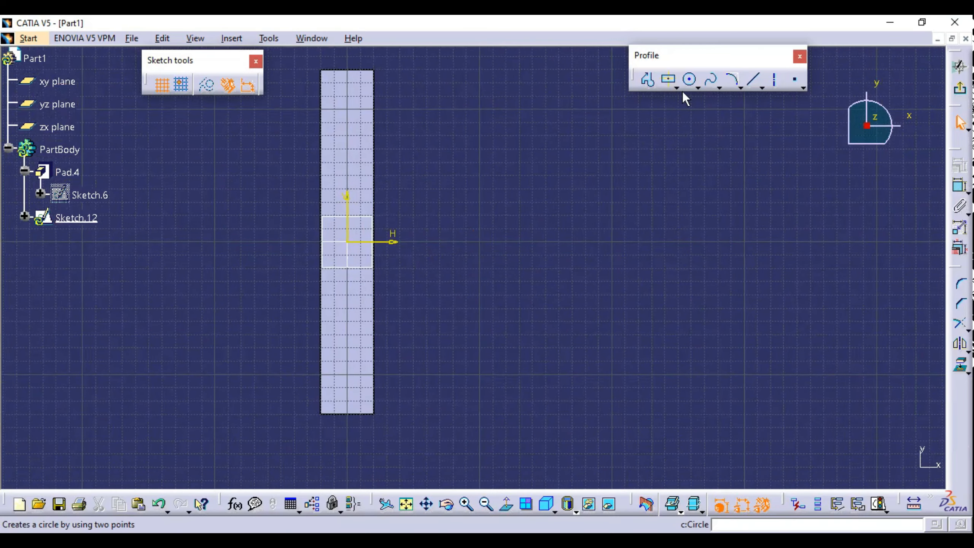
{"action": "left_click", "coordinate": [690, 80]}
{"action": "left_click", "coordinate": [486, 241]}
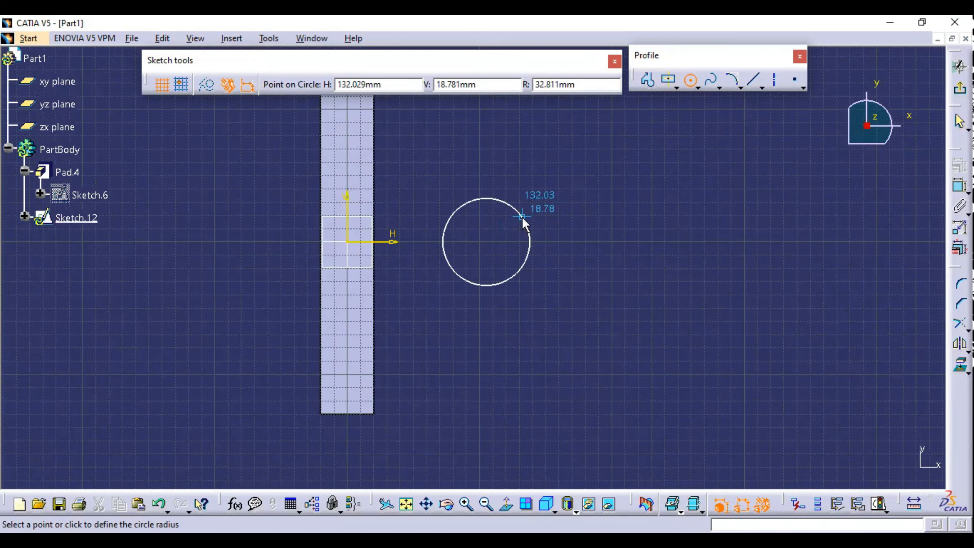
{"action": "left_click", "coordinate": [513, 221]}
{"action": "left_click", "coordinate": [658, 213]}
Draw a horizontal diameter line across the circle, trim away the lower half of the circle and finish the sketch.
{"action": "left_click", "coordinate": [754, 81]}
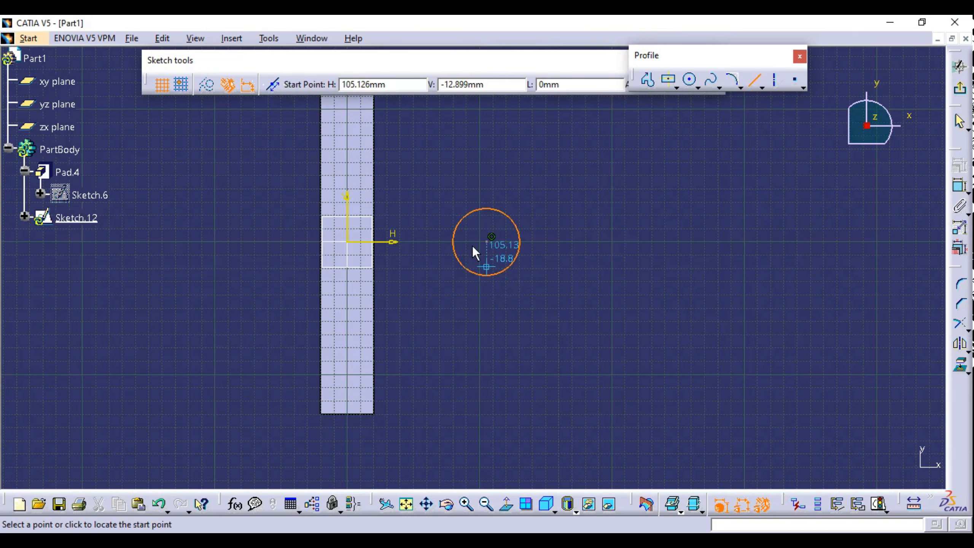
{"action": "left_click", "coordinate": [454, 242]}
{"action": "left_click", "coordinate": [519, 241]}
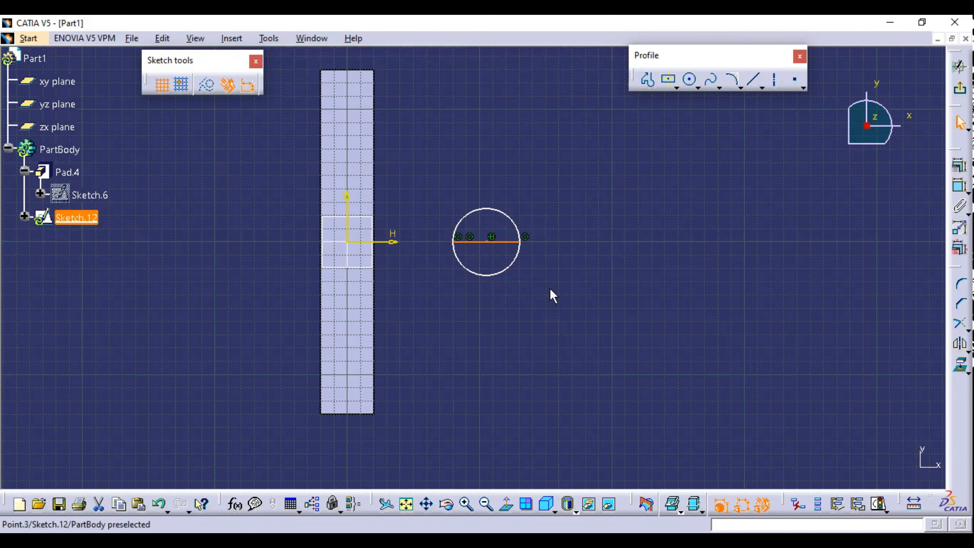
{"action": "left_click", "coordinate": [968, 331]}
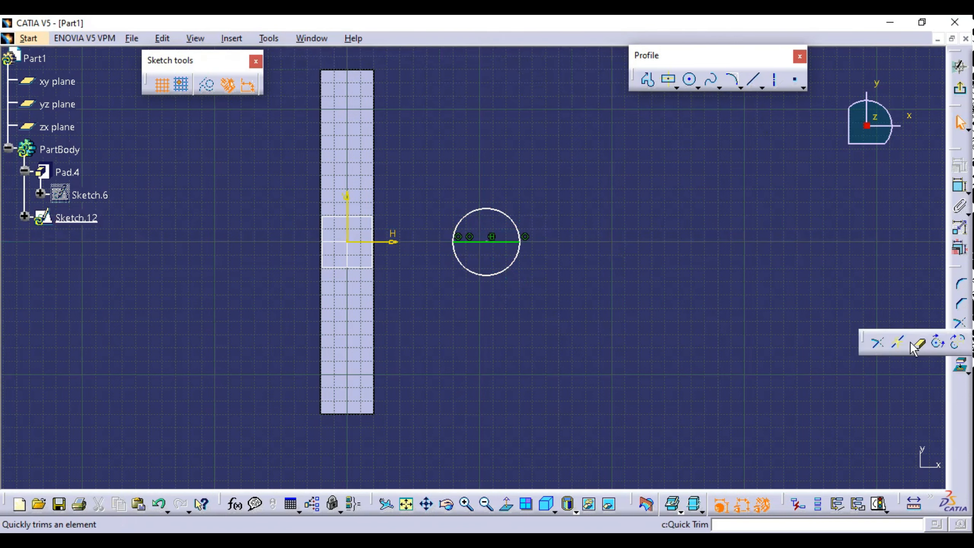
{"action": "left_click", "coordinate": [920, 341]}
{"action": "left_click", "coordinate": [488, 276]}
{"action": "mouse_move", "coordinate": [590, 327]}
{"action": "middle_mouse_down"}
{"action": "mouse_move", "coordinate": [572, 320]}
{"action": "mouse_move", "coordinate": [487, 204]}
{"action": "middle_mouse_up"}
{"action": "left_click", "coordinate": [961, 70]}
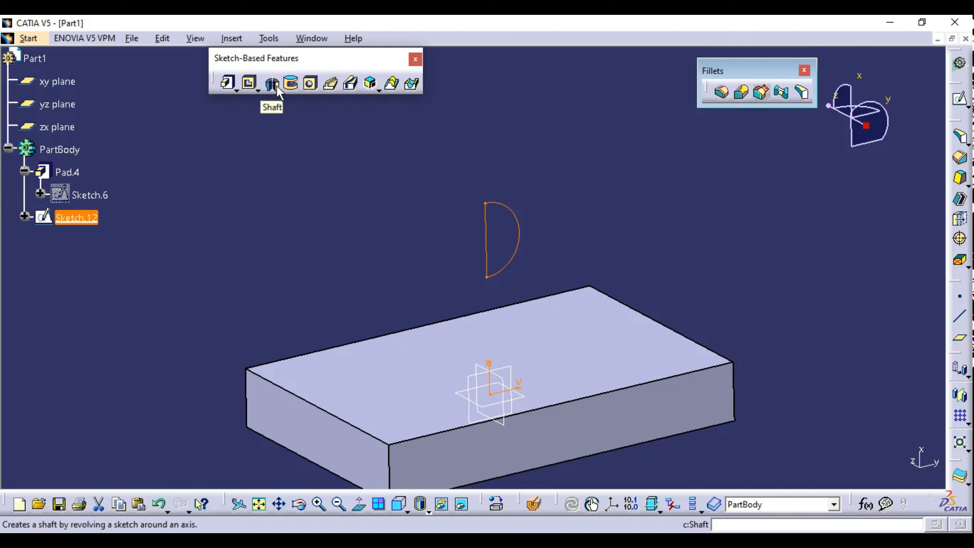
Revolve the semicircle 360 degrees as a shaft about its straight edge to form a sphere.
{"action": "left_click", "coordinate": [274, 84]}
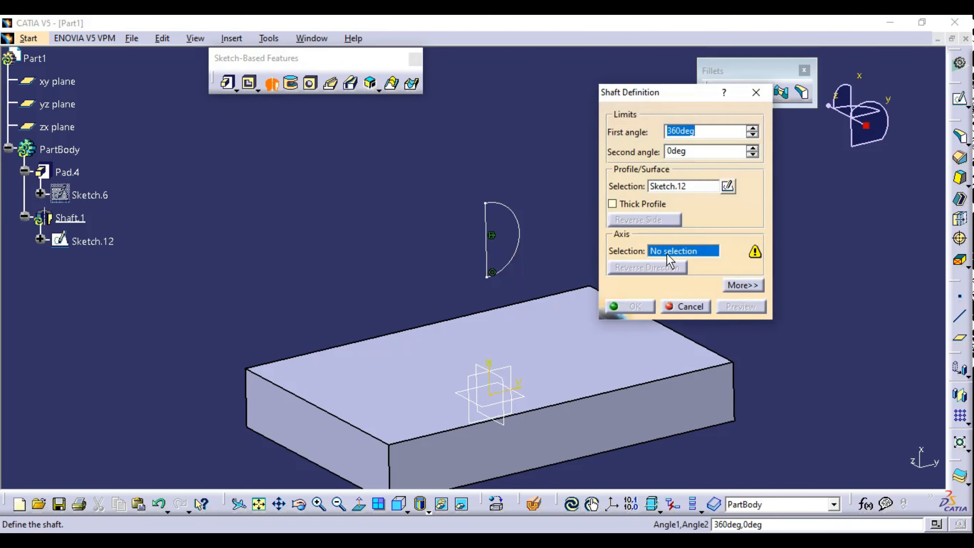
{"action": "left_click", "coordinate": [486, 245]}
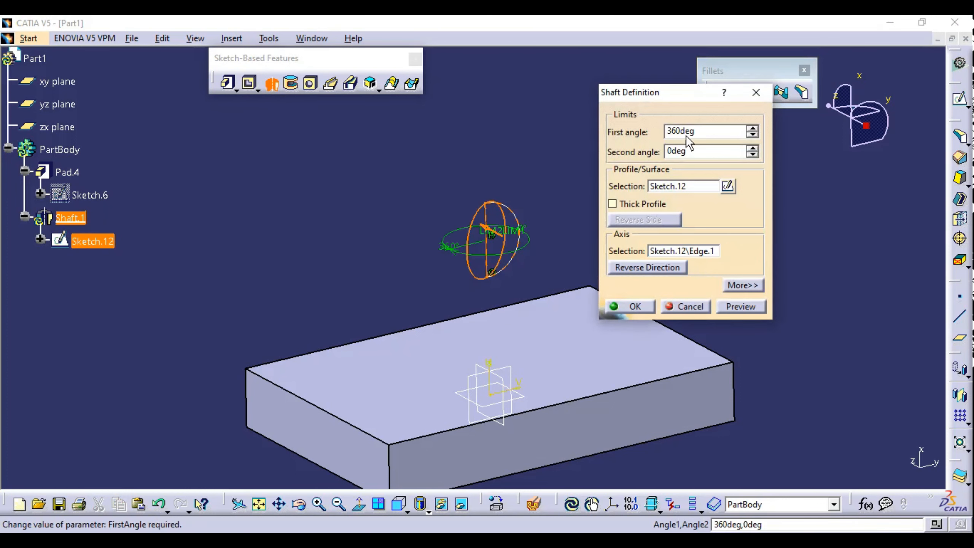
{"action": "left_click", "coordinate": [635, 306]}
{"action": "middle_click_drag", "start_coordinate": [569, 225], "coordinate": [493, 269]}
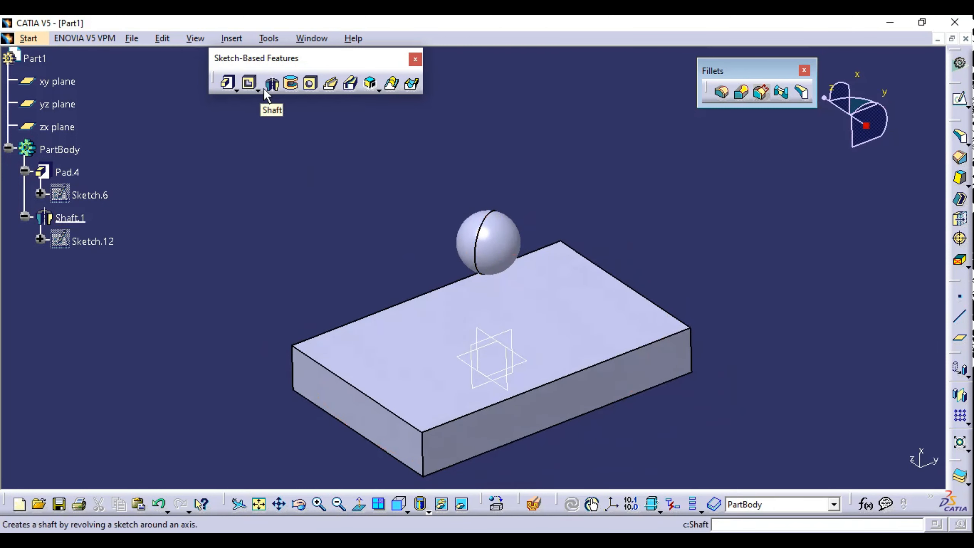
Reopen the sphere's profile sketch and delete the coincidence constraint near the left end of its straight line.
{"action": "double_click", "coordinate": [86, 242]}
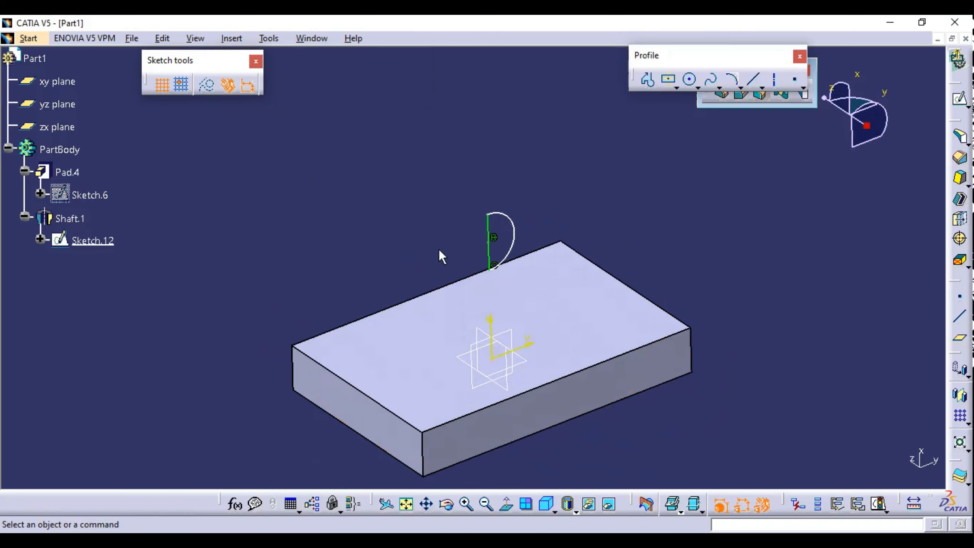
{"action": "mouse_move", "coordinate": [555, 289]}
{"action": "middle_mouse_down"}
{"action": "mouse_move", "coordinate": [568, 297]}
{"action": "mouse_move", "coordinate": [553, 283]}
{"action": "middle_mouse_up"}
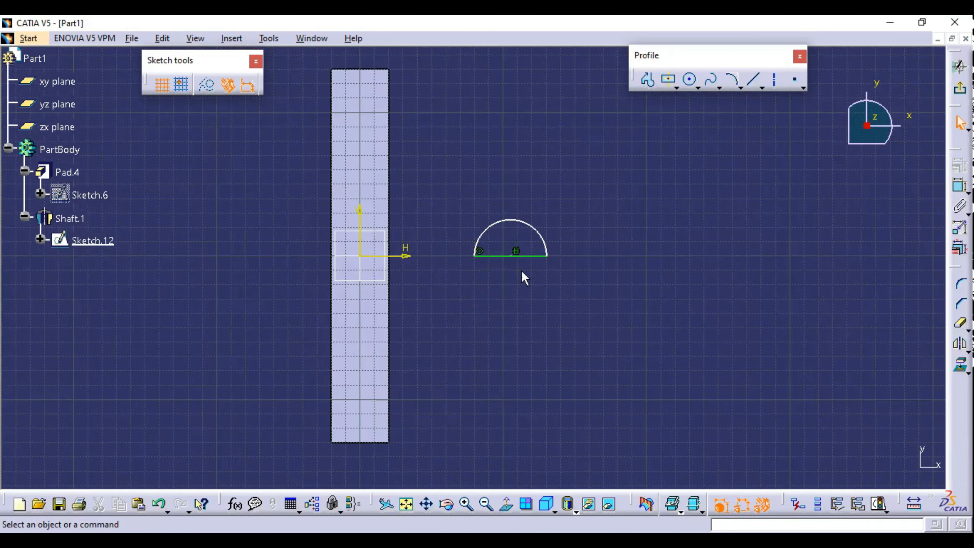
{"action": "left_click", "coordinate": [479, 253]}
{"action": "left_click", "coordinate": [614, 317]}
{"action": "left_click", "coordinate": [480, 250]}
{"action": "key", "text": "Delete"}
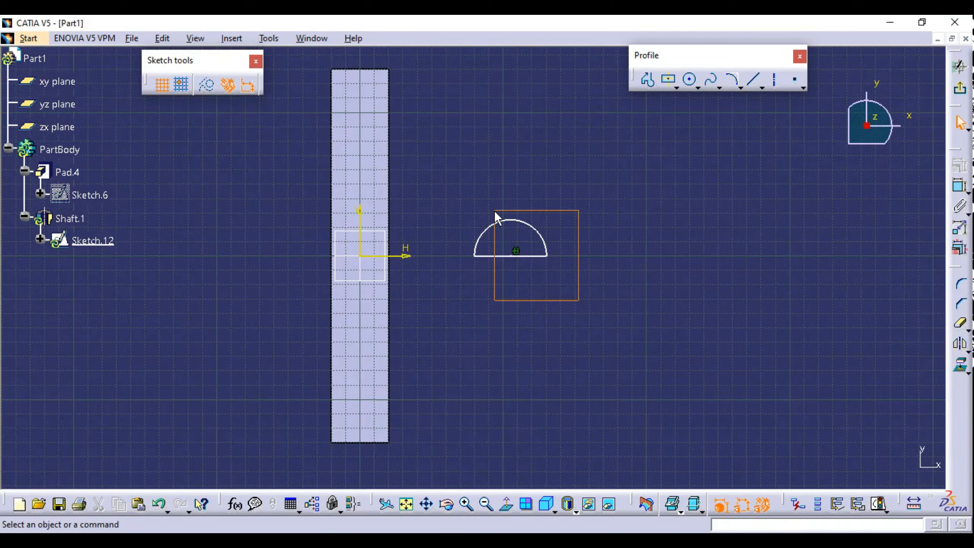
Move the profile closer to the block and constrain its straight line coincident with the arc's centre point.
{"action": "mouse_move", "coordinate": [489, 258]}
{"action": "left_mouse_down"}
{"action": "mouse_move", "coordinate": [467, 267]}
{"action": "mouse_move", "coordinate": [404, 238]}
{"action": "mouse_move", "coordinate": [399, 268]}
{"action": "mouse_move", "coordinate": [473, 290]}
{"action": "left_mouse_up"}
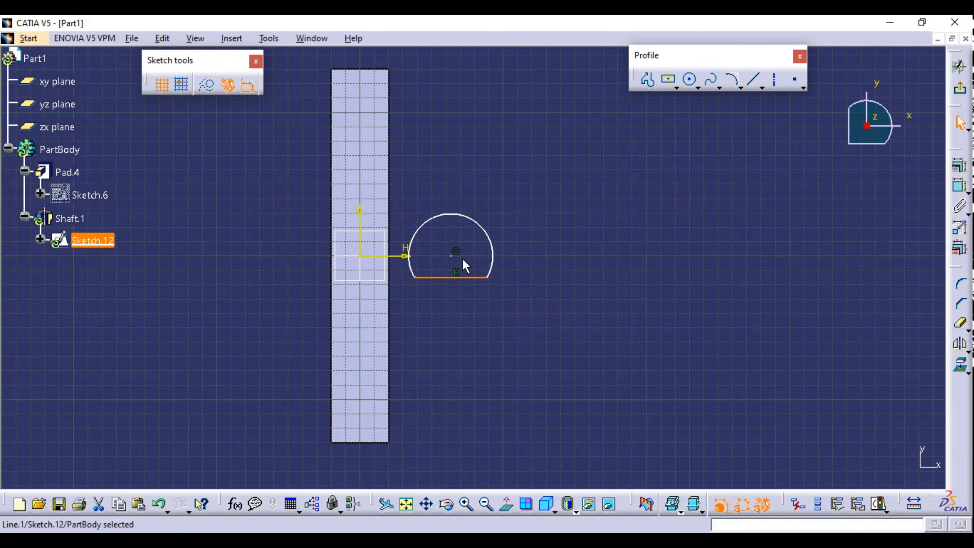
{"action": "left_click", "coordinate": [451, 256], "text": "ctrl"}
{"action": "left_click", "coordinate": [960, 166]}
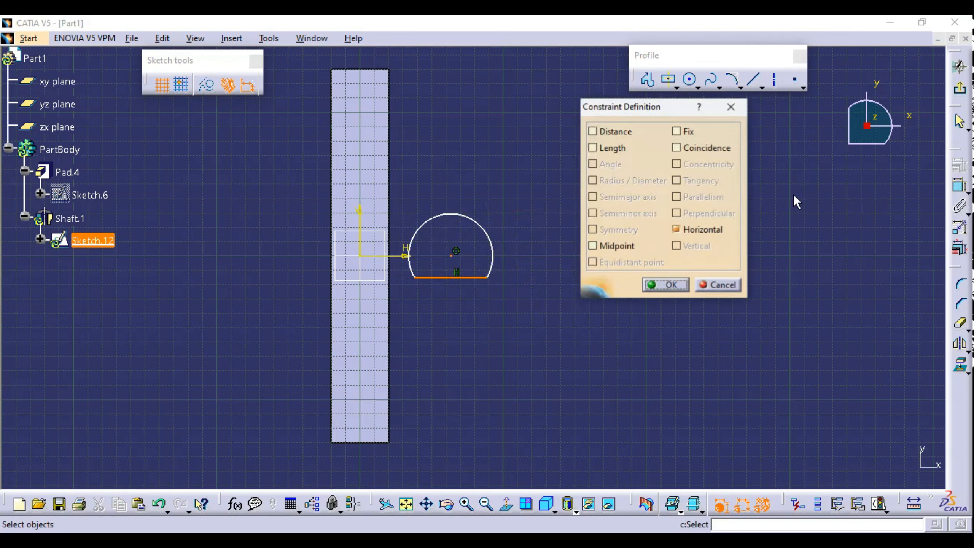
{"action": "left_click", "coordinate": [707, 149]}
{"action": "left_click", "coordinate": [660, 285]}
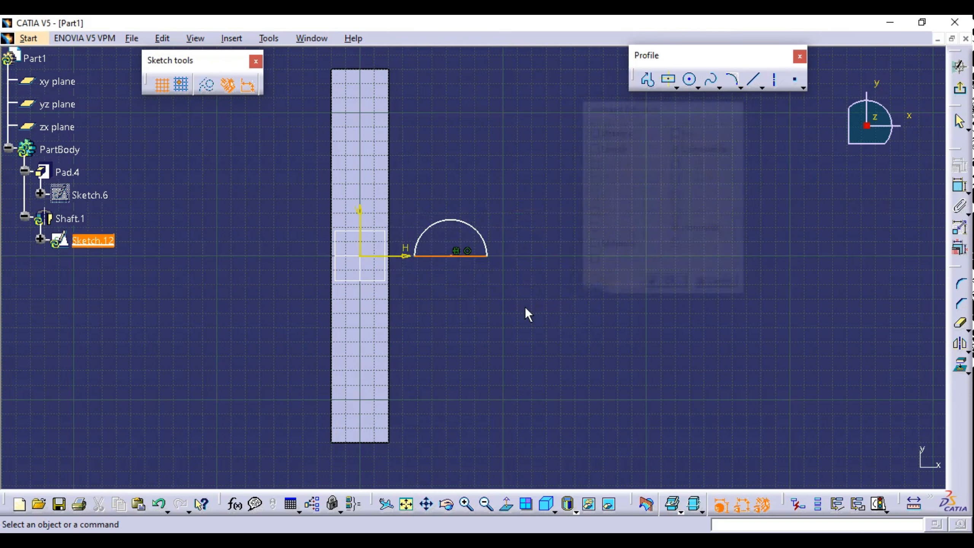
Delete the coincidence constraints at the arc's centre and move the straight line below the horizontal axis.
{"action": "left_click", "coordinate": [536, 325]}
{"action": "left_click_drag", "start_coordinate": [468, 257], "coordinate": [482, 278]}
{"action": "left_click", "coordinate": [472, 252]}
{"action": "key", "text": "Delete"}
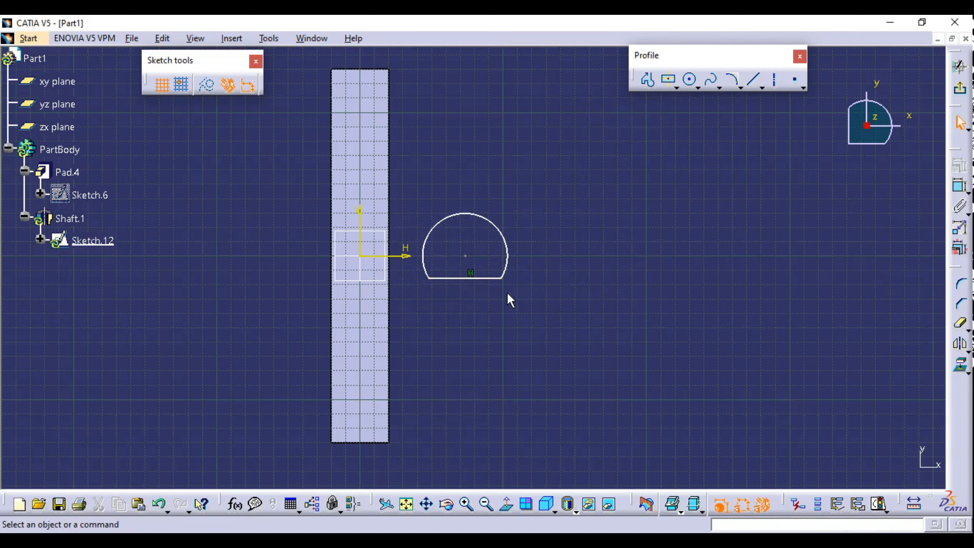
Apply a coincidence constraint between the lowered straight line and the arc's centre point to restore the semicircle.
{"action": "left_click", "coordinate": [485, 279]}
{"action": "left_click", "coordinate": [465, 256], "text": "ctrl"}
{"action": "left_click", "coordinate": [961, 165]}
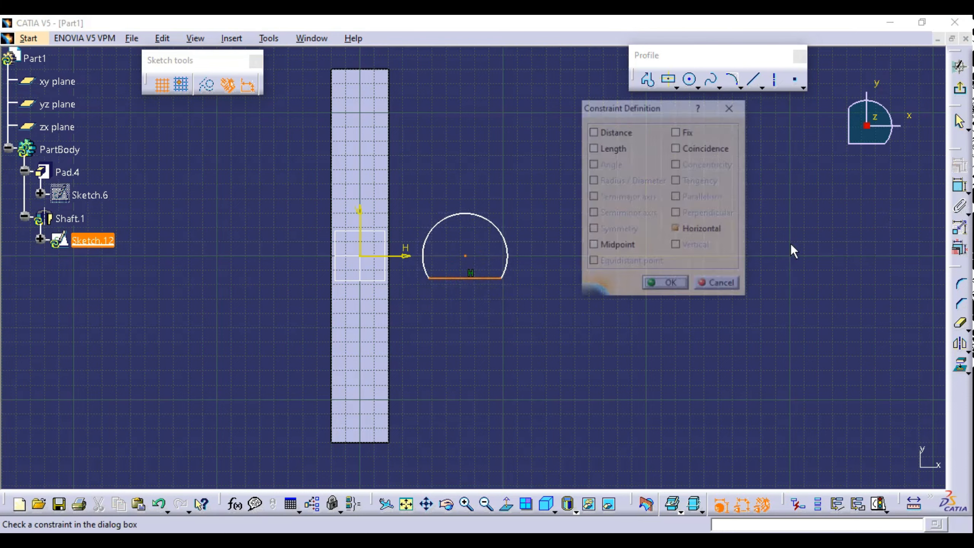
{"action": "left_click", "coordinate": [705, 149]}
{"action": "left_click", "coordinate": [666, 282]}
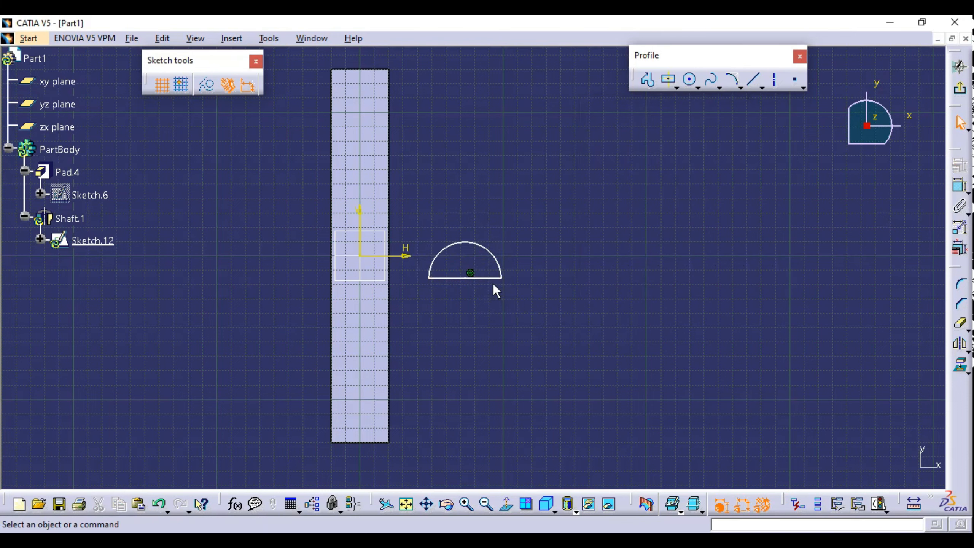
Move the semicircle so its centre lies about on the block's top face, off the origin, and finish the sketch.
{"action": "left_click_drag", "start_coordinate": [484, 278], "coordinate": [429, 207]}
{"action": "mouse_move", "coordinate": [465, 243]}
{"action": "middle_mouse_down"}
{"action": "mouse_move", "coordinate": [485, 260]}
{"action": "mouse_move", "coordinate": [604, 266]}
{"action": "mouse_move", "coordinate": [550, 226]}
{"action": "middle_mouse_up"}
{"action": "left_click_drag", "start_coordinate": [528, 217], "coordinate": [480, 193]}
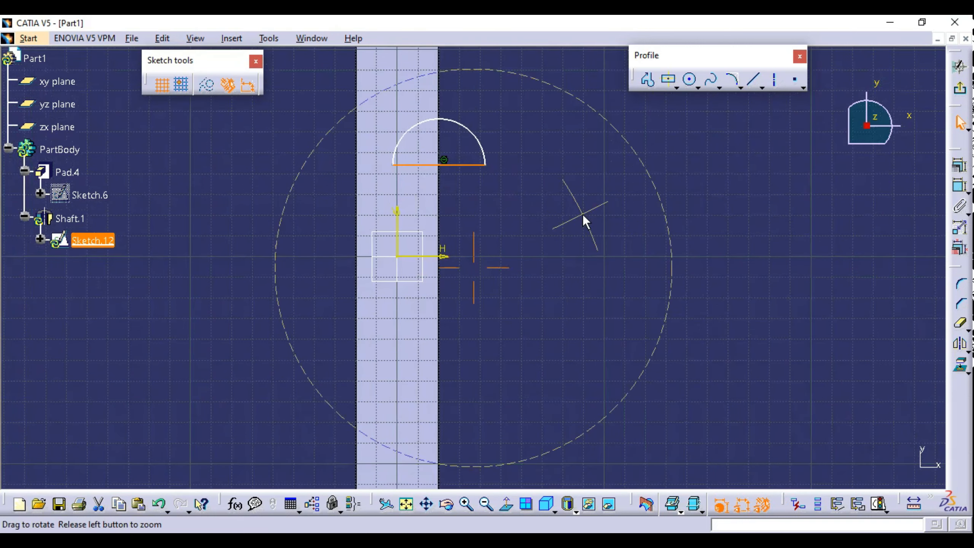
{"action": "middle_click_drag", "start_coordinate": [583, 218], "coordinate": [583, 269]}
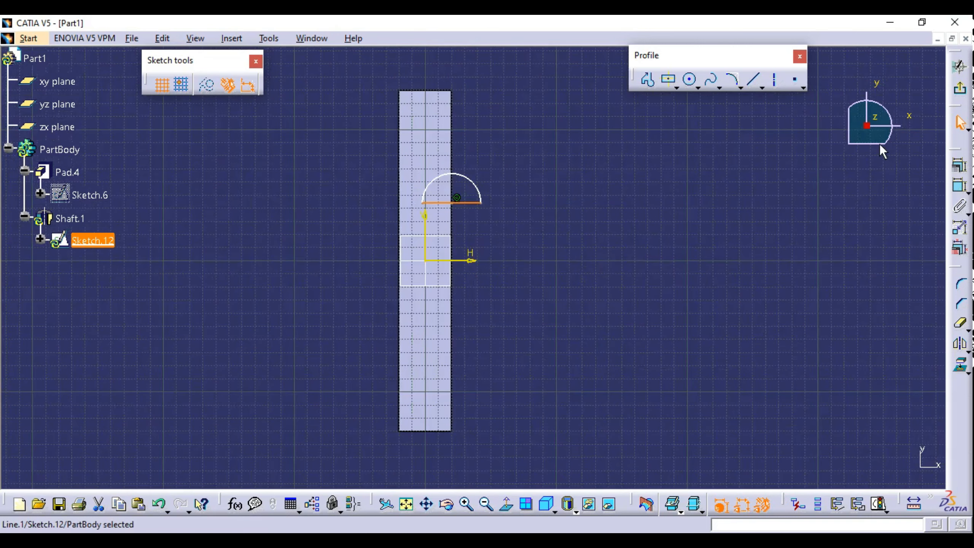
{"action": "left_click", "coordinate": [960, 88]}
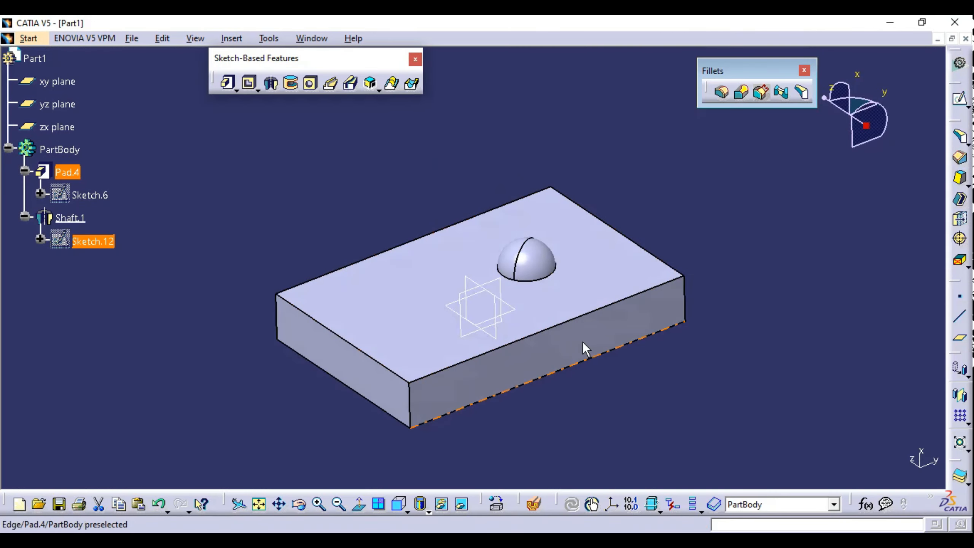
Sketch a circle on the block's top face beside the dome, centred about on the horizontal axis, and finish the sketch.
{"action": "middle_click_drag", "start_coordinate": [583, 342], "coordinate": [524, 236]}
{"action": "left_click", "coordinate": [621, 229]}
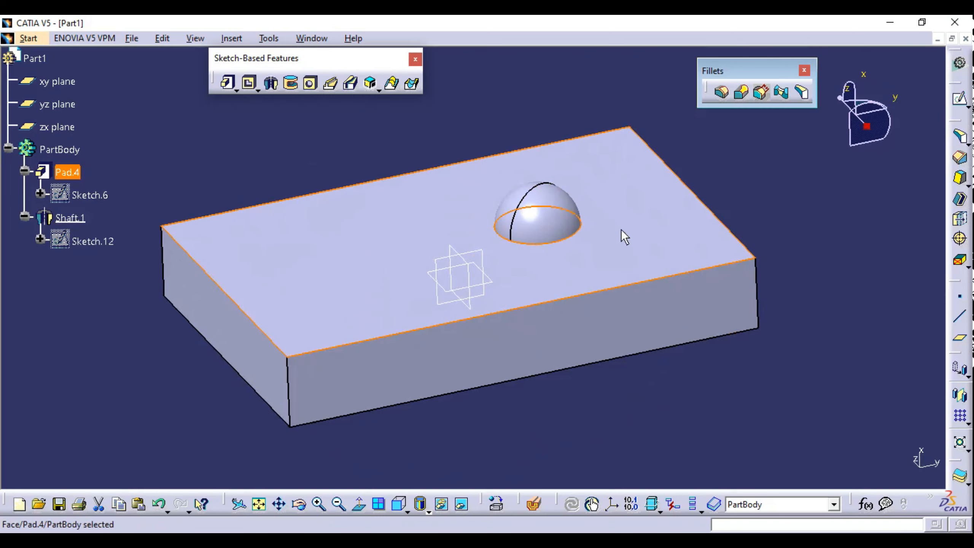
{"action": "left_click", "coordinate": [960, 98]}
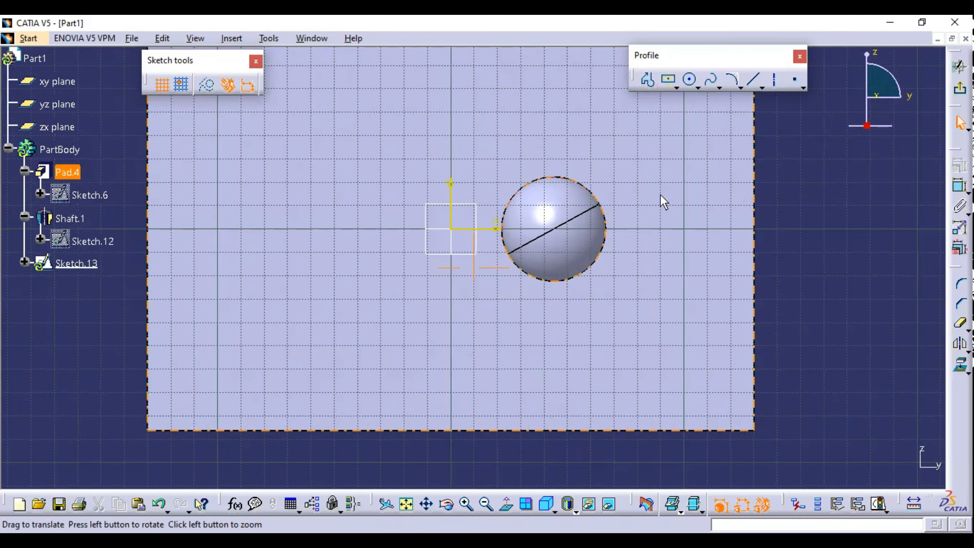
{"action": "left_click", "coordinate": [690, 80]}
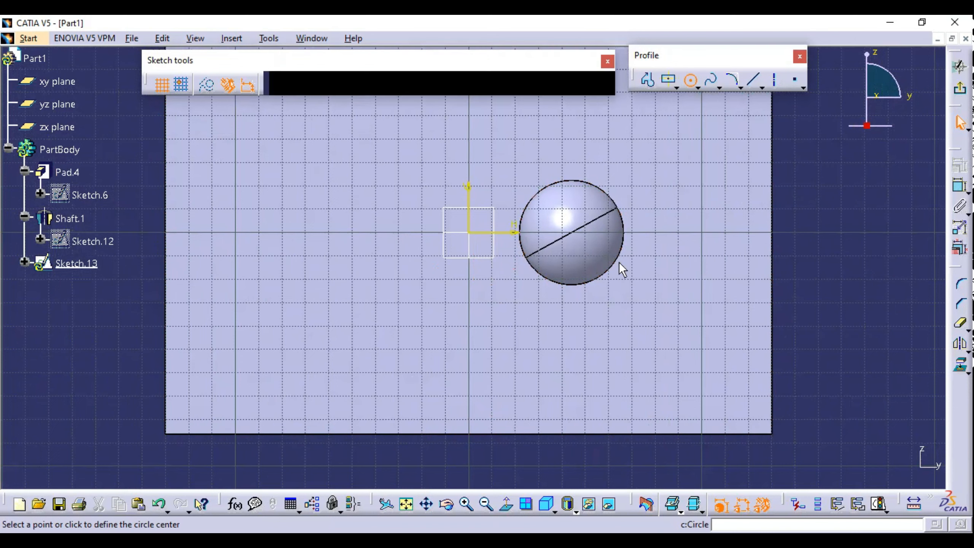
{"action": "left_click", "coordinate": [436, 233]}
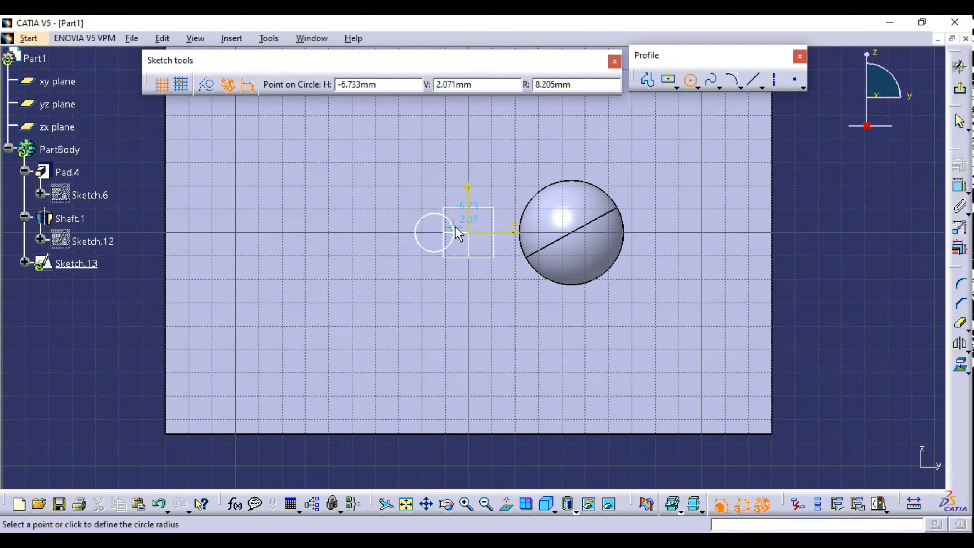
{"action": "left_click", "coordinate": [474, 244]}
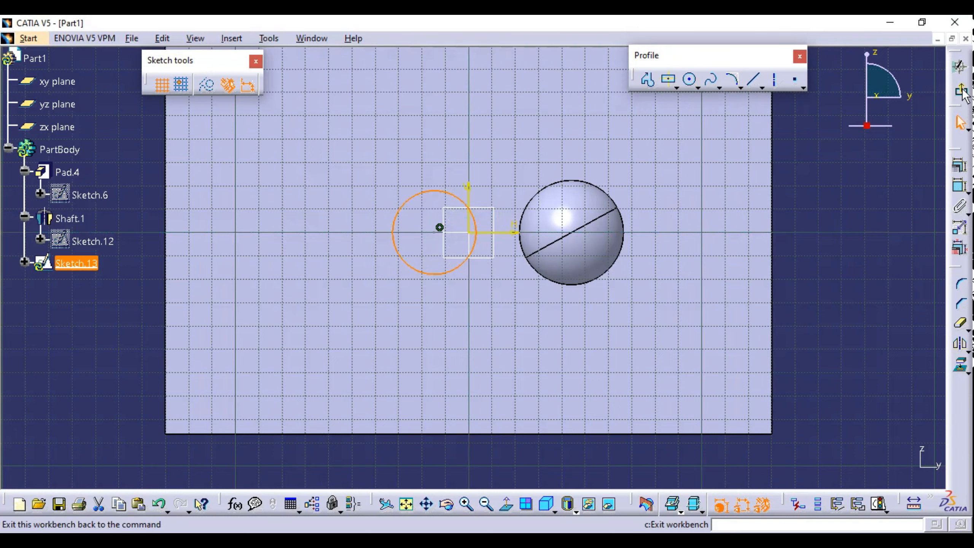
{"action": "left_click", "coordinate": [960, 65]}
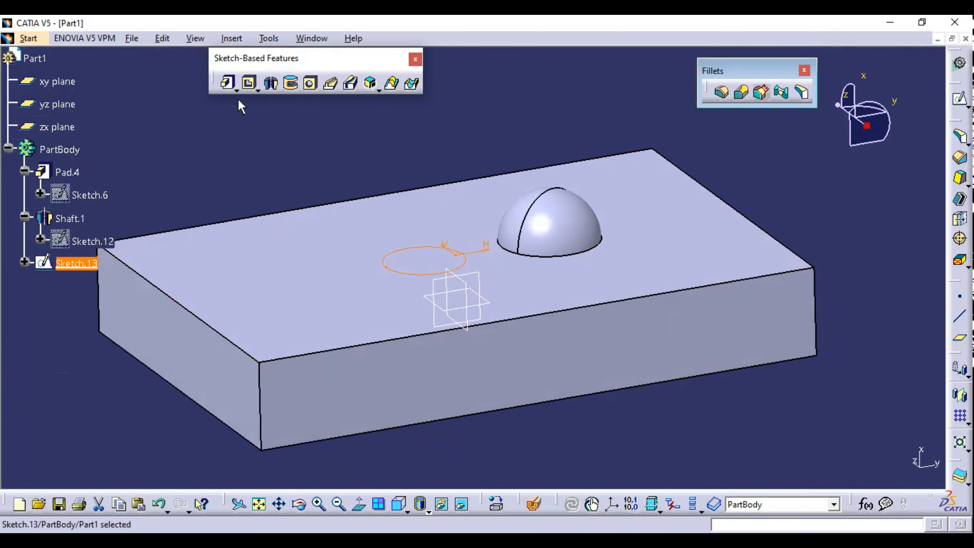
Start a drafted filleted pad from the circle, with the block's top face as second limit and a 40 mm length.
{"action": "left_click", "coordinate": [238, 89]}
{"action": "left_click_drag", "start_coordinate": [235, 101], "coordinate": [132, 107]}
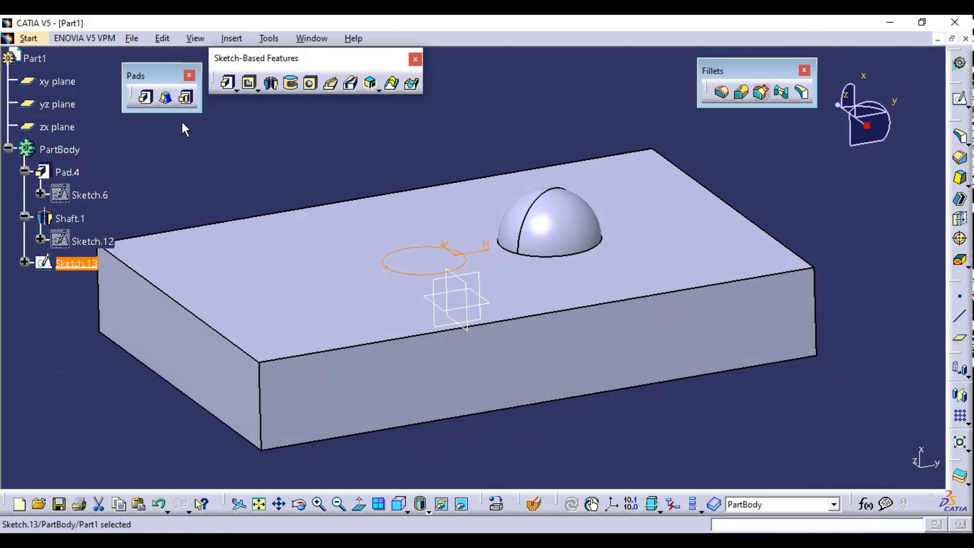
{"action": "left_click", "coordinate": [166, 99]}
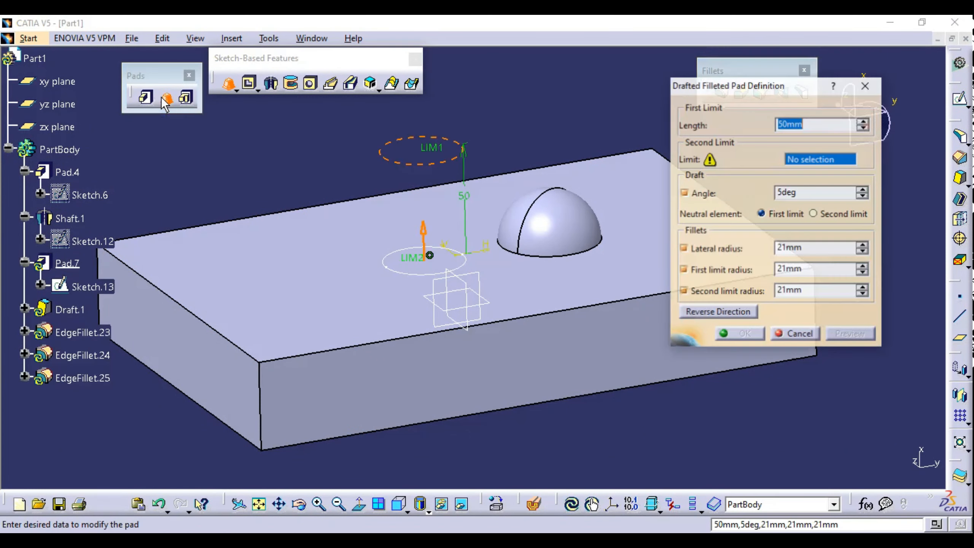
{"action": "middle_click_drag", "start_coordinate": [532, 265], "coordinate": [459, 283]}
{"action": "left_click", "coordinate": [279, 317]}
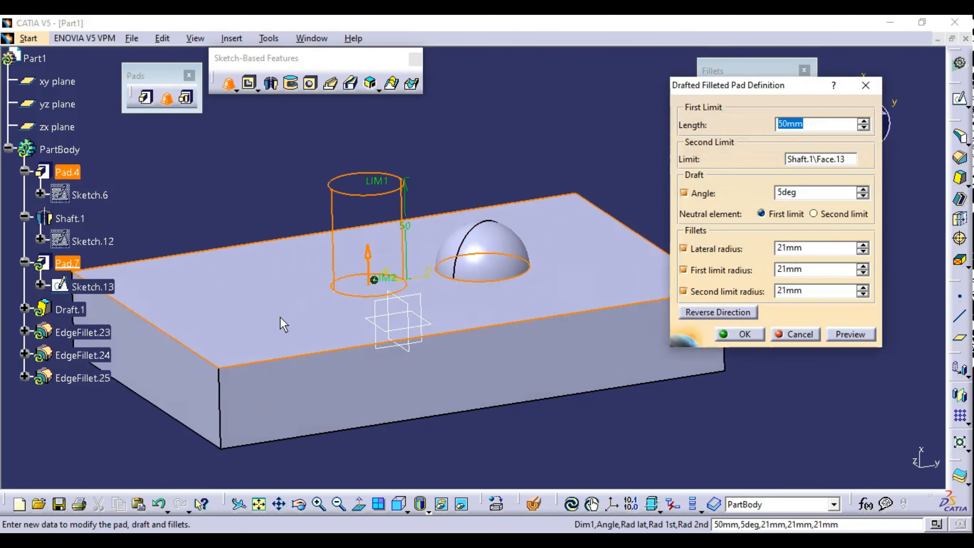
{"action": "middle_click_drag", "start_coordinate": [617, 230], "coordinate": [626, 205]}
{"action": "left_click", "coordinate": [716, 129]}
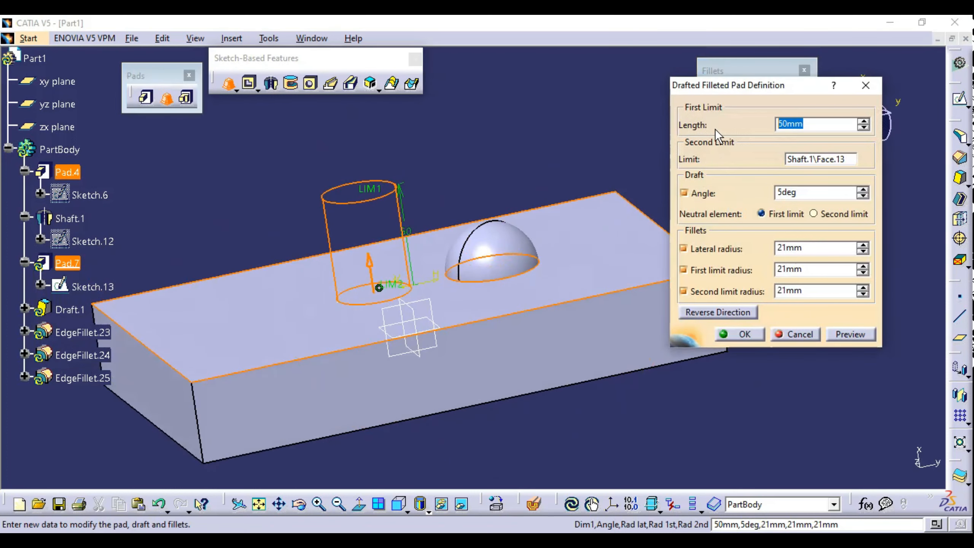
{"action": "type", "text": "40"}
{"action": "middle_click_drag", "start_coordinate": [470, 116], "coordinate": [560, 229]}
Set the drafted pad's lateral, first limit and second limit fillet radii to 5 mm and preview the pad.
{"action": "left_click", "coordinate": [755, 249]}
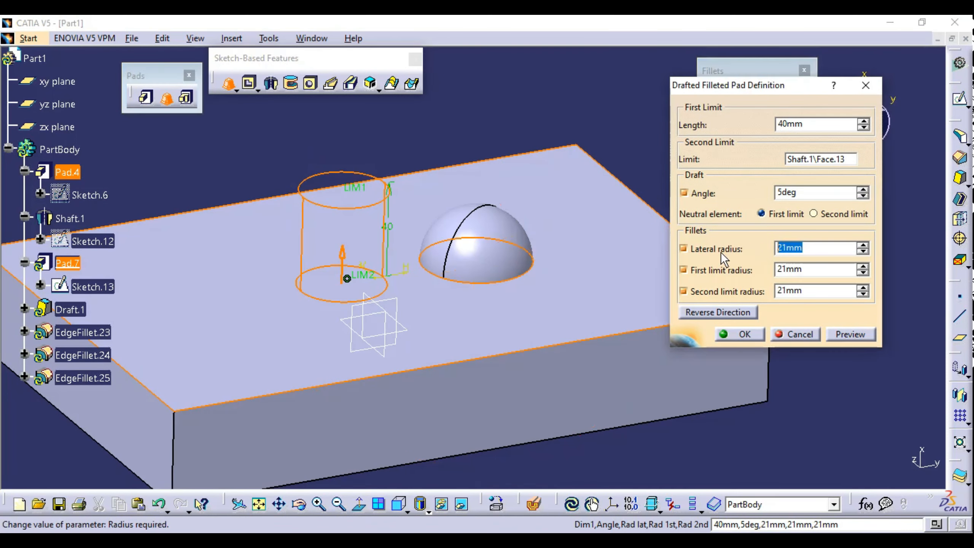
{"action": "type", "text": "5"}
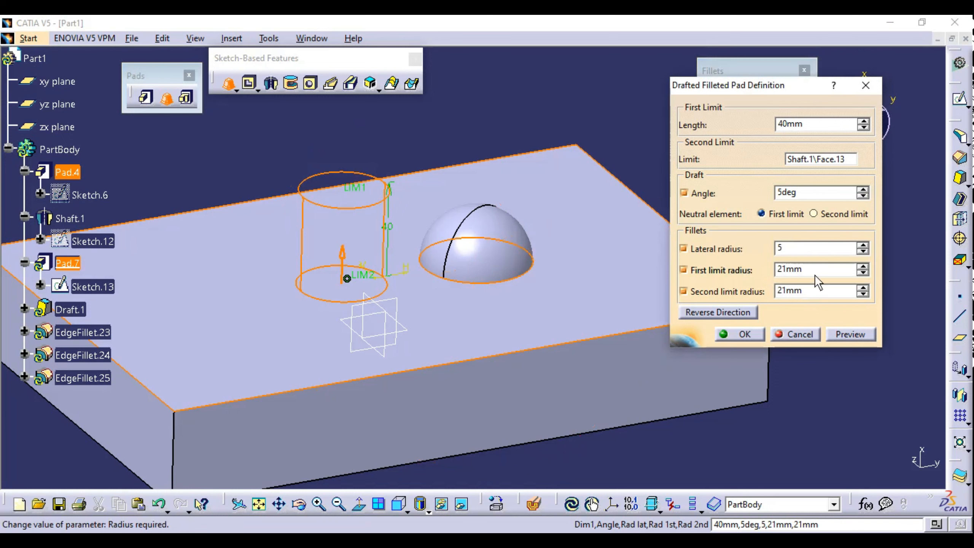
{"action": "key", "text": "Tab"}
{"action": "type", "text": "5"}
{"action": "key", "text": "Tab"}
{"action": "type", "text": "5"}
{"action": "left_click", "coordinate": [849, 336]}
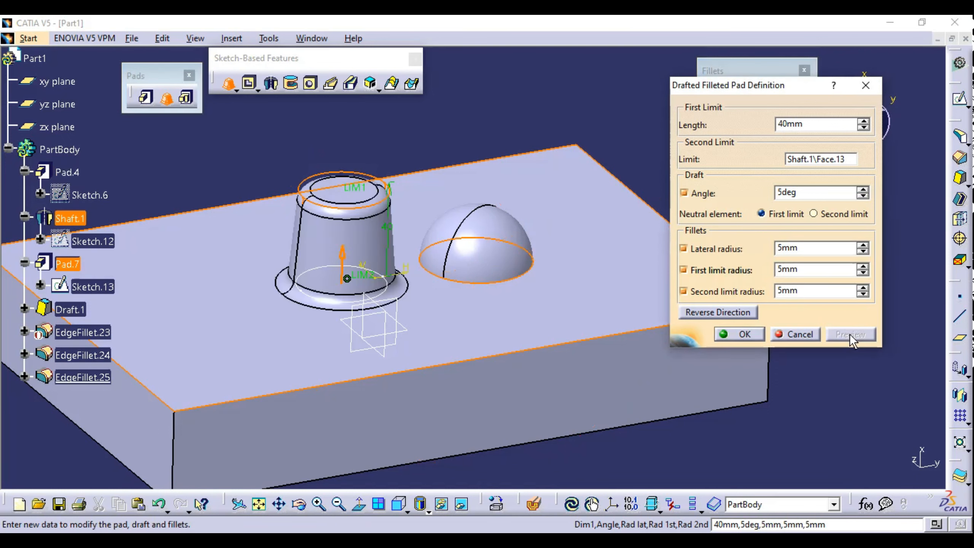
{"action": "middle_click_drag", "start_coordinate": [551, 308], "coordinate": [493, 274]}
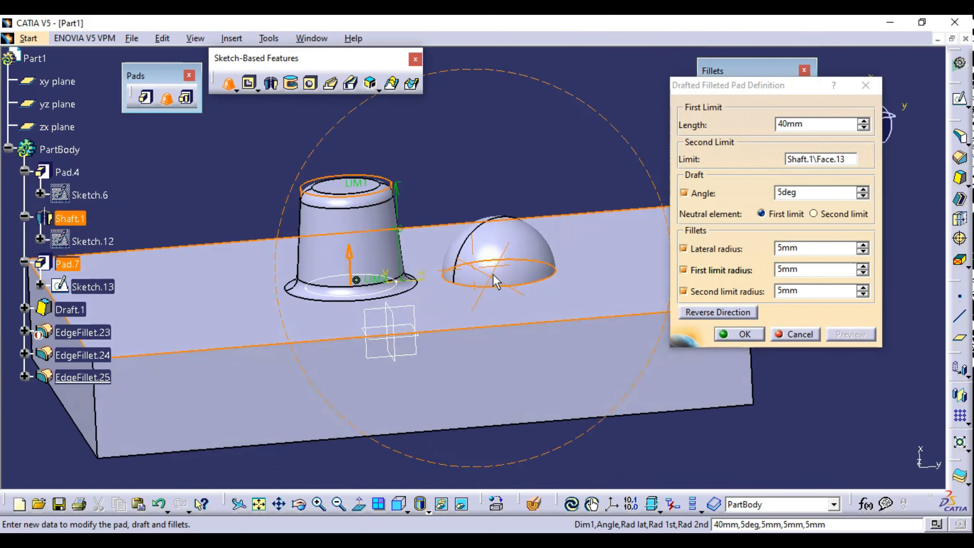
Set the drafted pad's lateral, first limit and second limit fillet radii to 6 mm and preview the pad.
{"action": "left_click", "coordinate": [816, 248]}
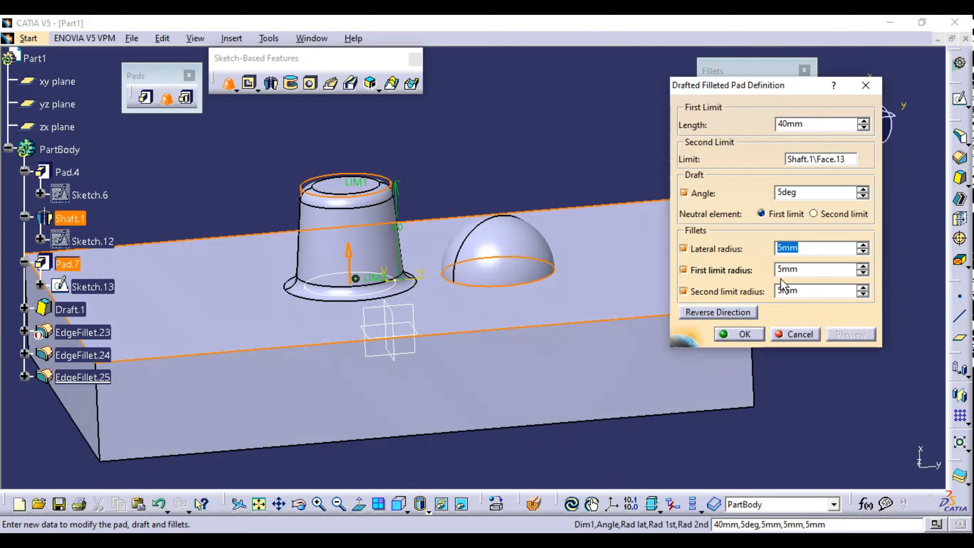
{"action": "type", "text": "6"}
{"action": "left_click", "coordinate": [805, 270]}
{"action": "type", "text": "6"}
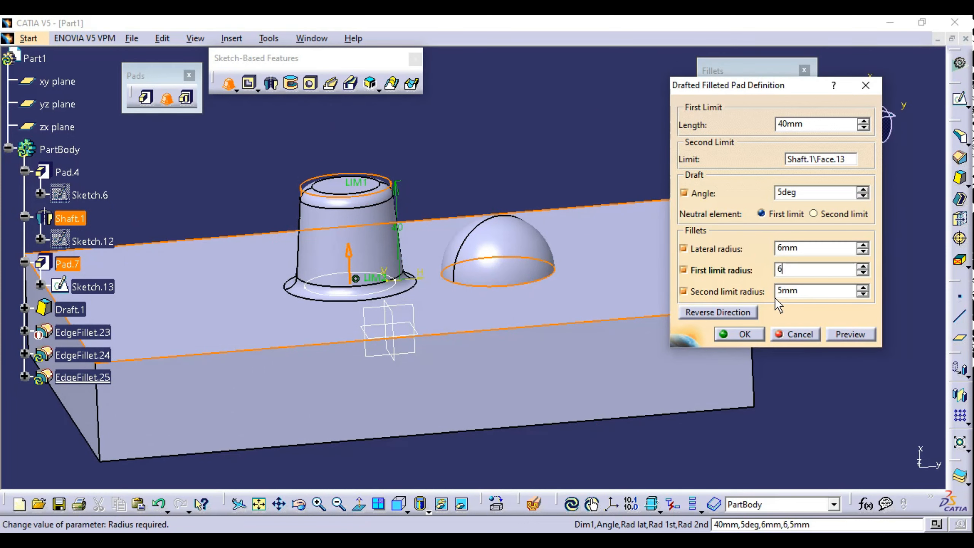
{"action": "key", "text": "Tab"}
{"action": "type", "text": "6"}
{"action": "left_click", "coordinate": [844, 333]}
{"action": "middle_click_drag", "start_coordinate": [593, 287], "coordinate": [608, 263]}
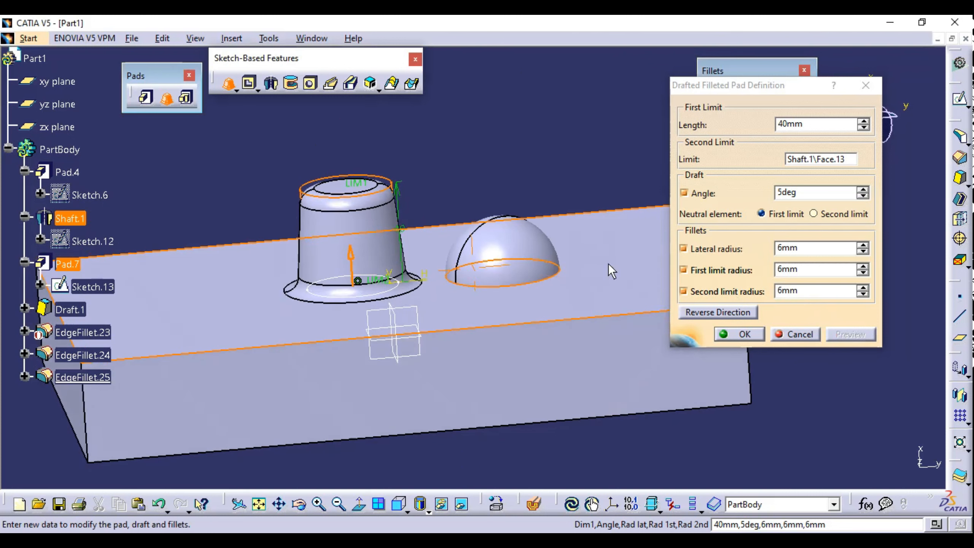
Set the pad's draft angle to 8 degrees, preview it and create the drafted filleted pad.
{"action": "left_click_drag", "start_coordinate": [802, 193], "coordinate": [747, 198]}
{"action": "type", "text": "8"}
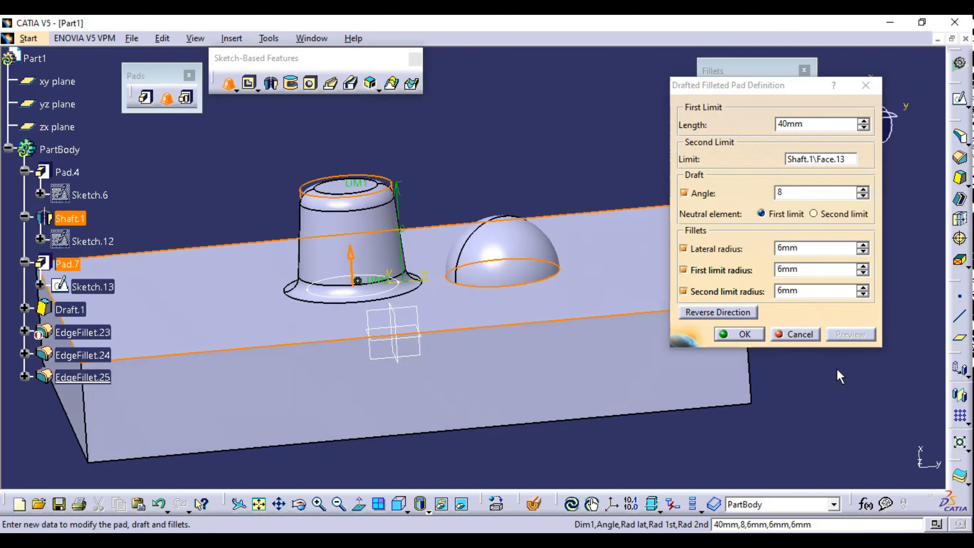
{"action": "left_click", "coordinate": [848, 336]}
{"action": "left_click", "coordinate": [728, 332]}
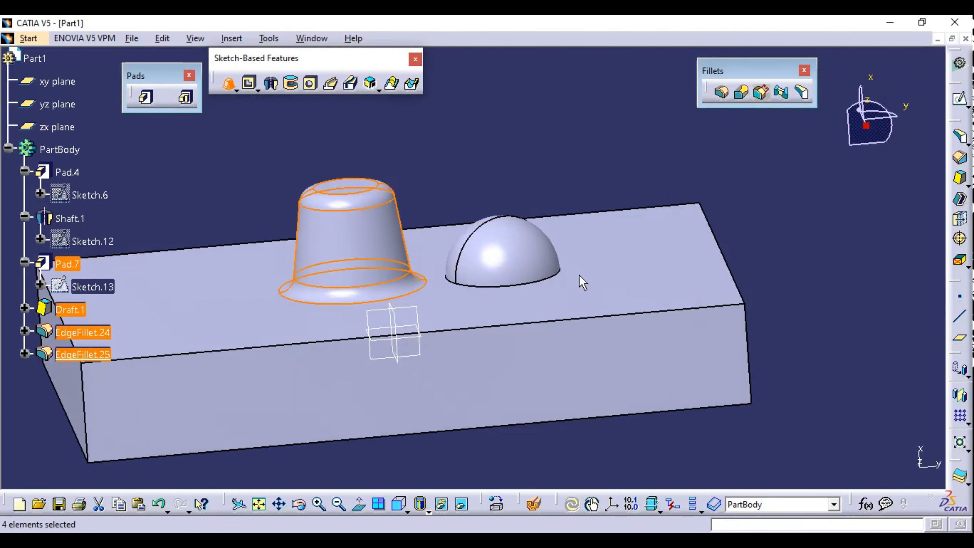
Examine the dome's base edge and the gap between the dome and the drafted filleted pad.
{"action": "middle_click_drag", "start_coordinate": [579, 274], "coordinate": [546, 292]}
{"action": "middle_click_drag", "start_coordinate": [472, 246], "coordinate": [614, 334]}
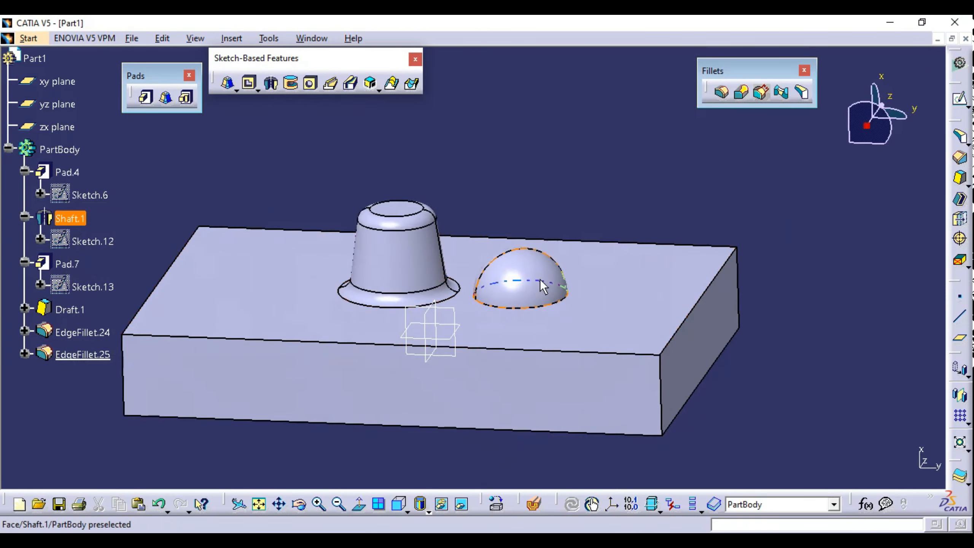
{"action": "left_click", "coordinate": [587, 337]}
{"action": "left_click", "coordinate": [555, 126]}
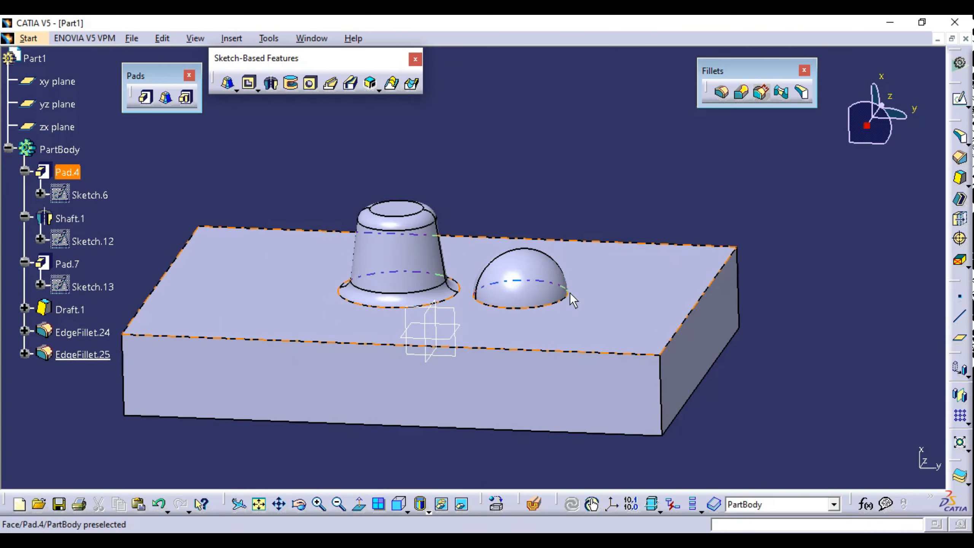
{"action": "left_click", "coordinate": [488, 305]}
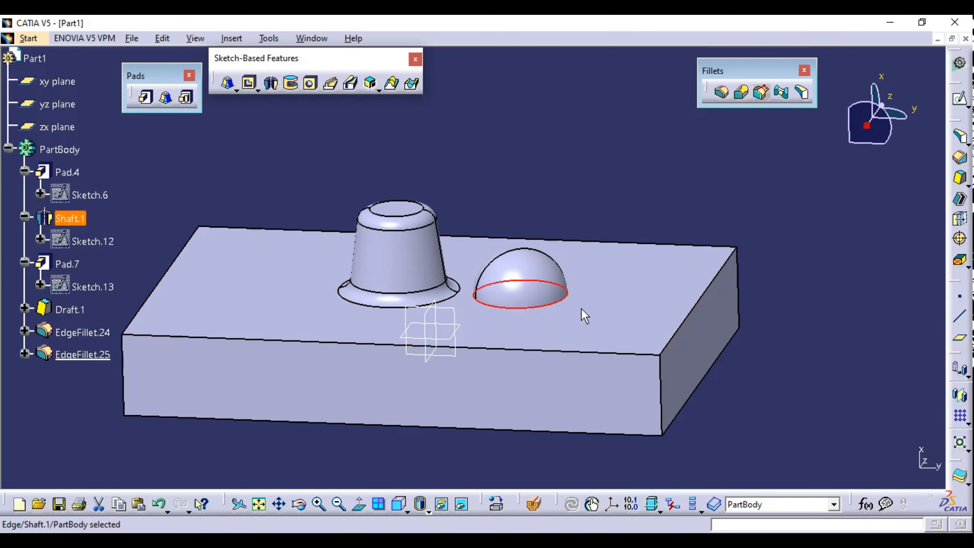
{"action": "middle_click_drag", "start_coordinate": [604, 158], "coordinate": [428, 232]}
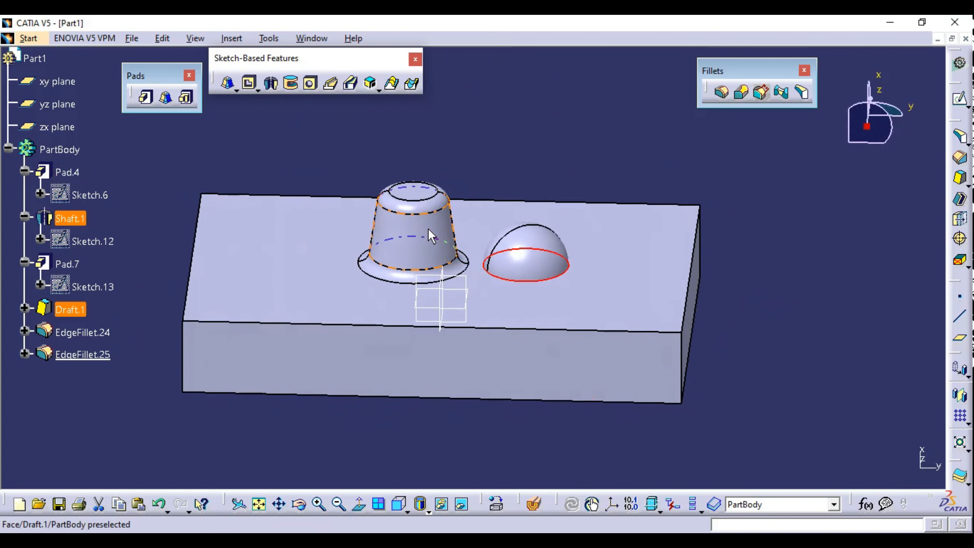
{"action": "left_click", "coordinate": [167, 98]}
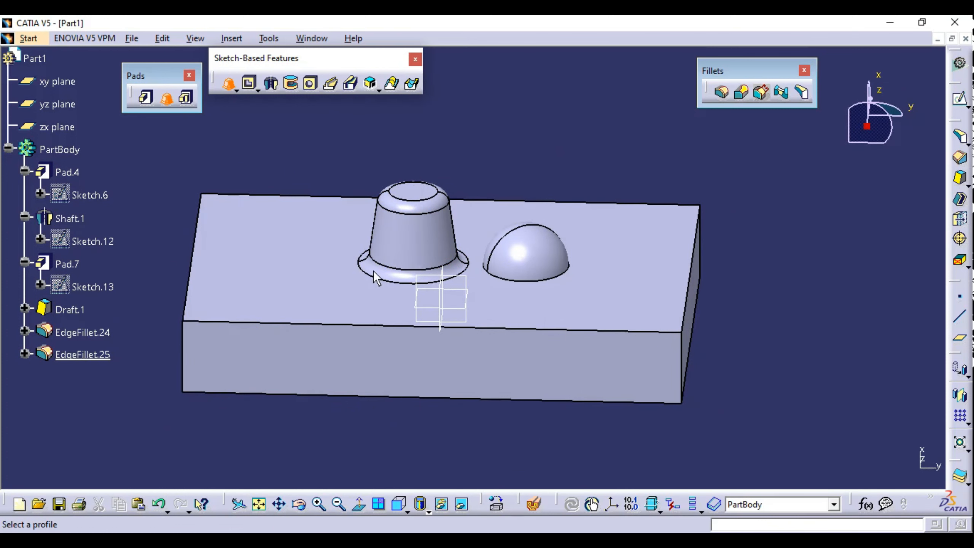
{"action": "left_click", "coordinate": [169, 99]}
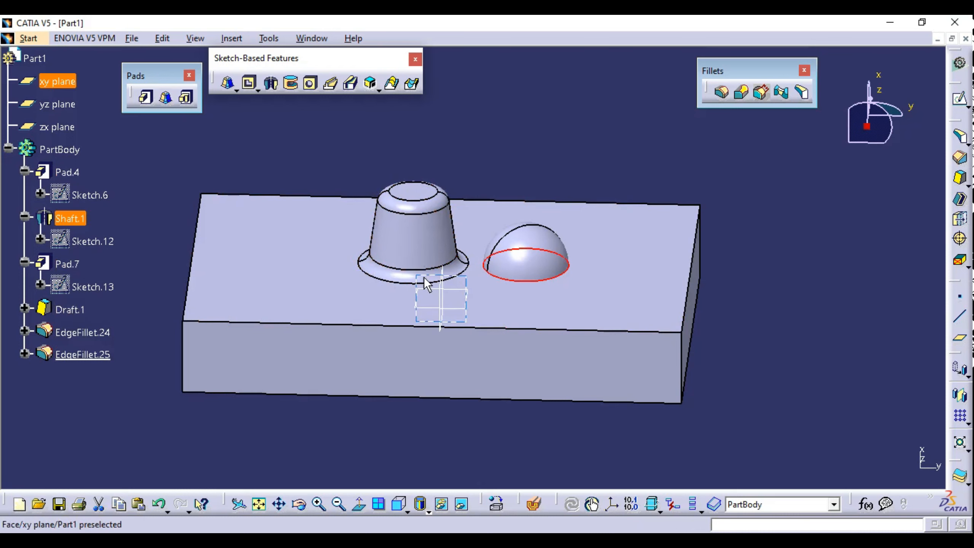
Start a face-face fillet between the dome's spherical face and the drafted pad's tapered side face.
{"action": "left_click", "coordinate": [783, 99]}
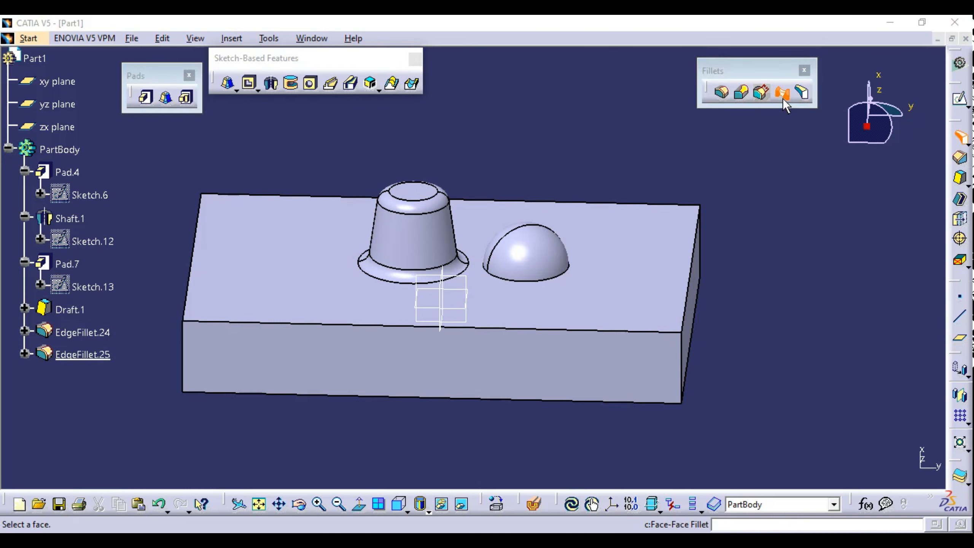
{"action": "middle_click_drag", "start_coordinate": [624, 258], "coordinate": [625, 210]}
{"action": "left_click_drag", "start_coordinate": [739, 349], "coordinate": [724, 162]}
{"action": "left_click", "coordinate": [520, 227]}
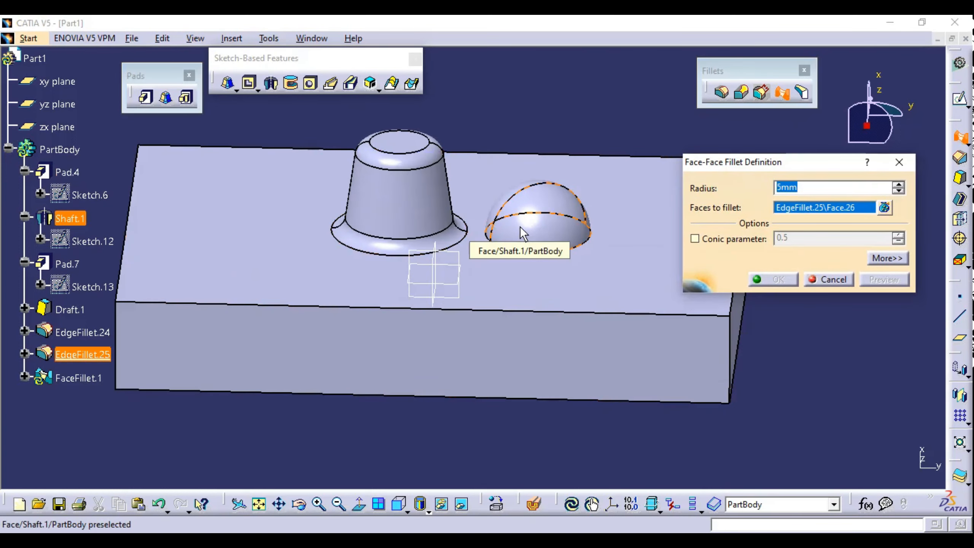
{"action": "left_click", "coordinate": [445, 215]}
{"action": "middle_click_drag", "start_coordinate": [472, 295], "coordinate": [460, 247]}
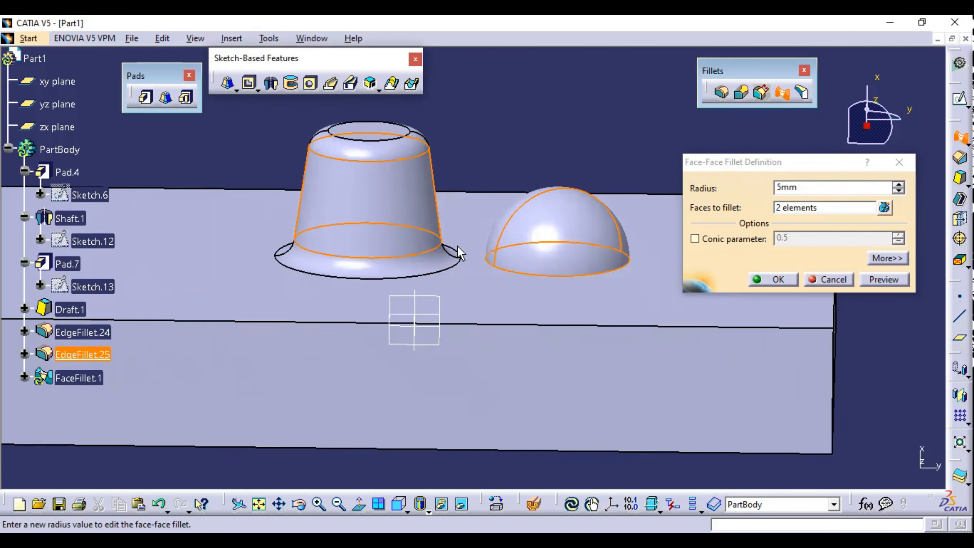
Set the face-face fillet radius to 15 mm and preview the blend between the pad and dome.
{"action": "left_click", "coordinate": [764, 190]}
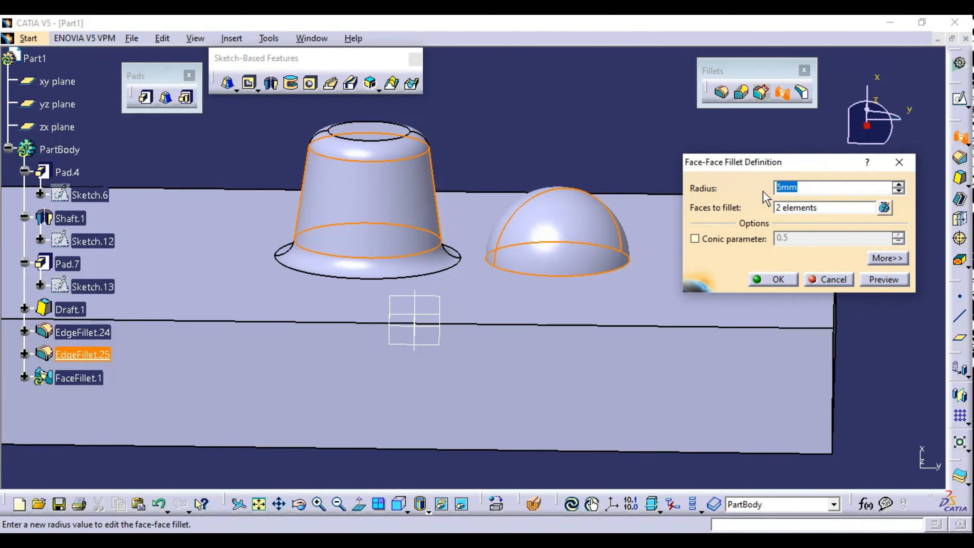
{"action": "type", "text": "15"}
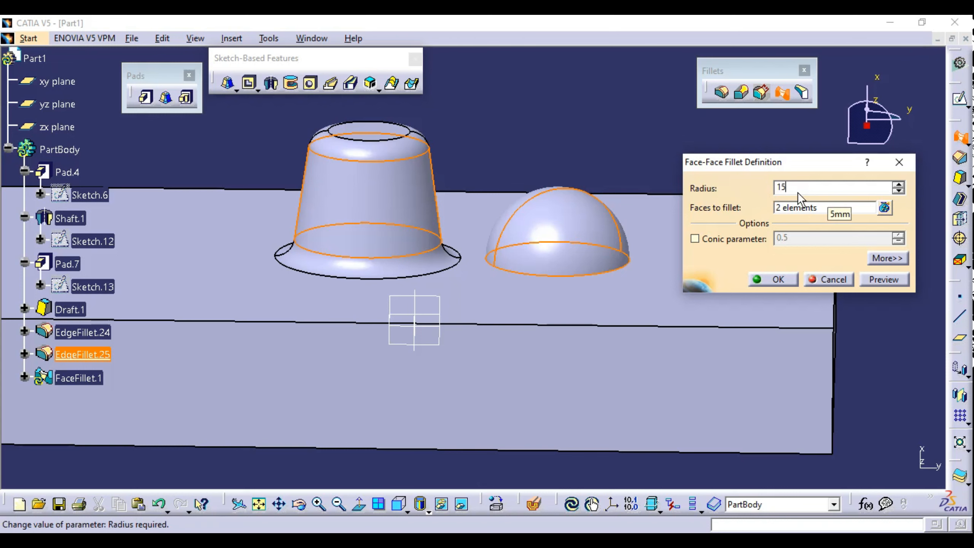
{"action": "left_click", "coordinate": [541, 123]}
{"action": "left_click", "coordinate": [885, 280]}
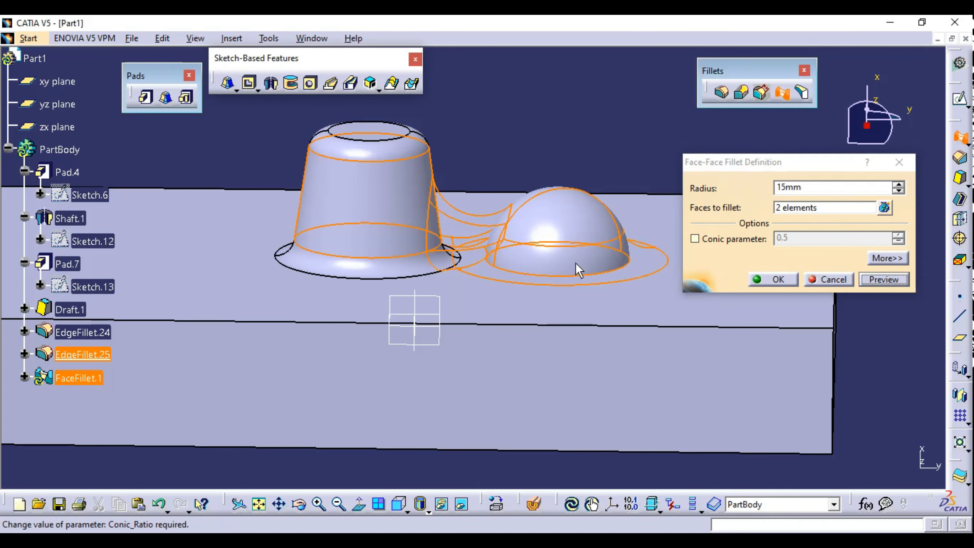
{"action": "middle_click_drag", "start_coordinate": [525, 300], "coordinate": [376, 242]}
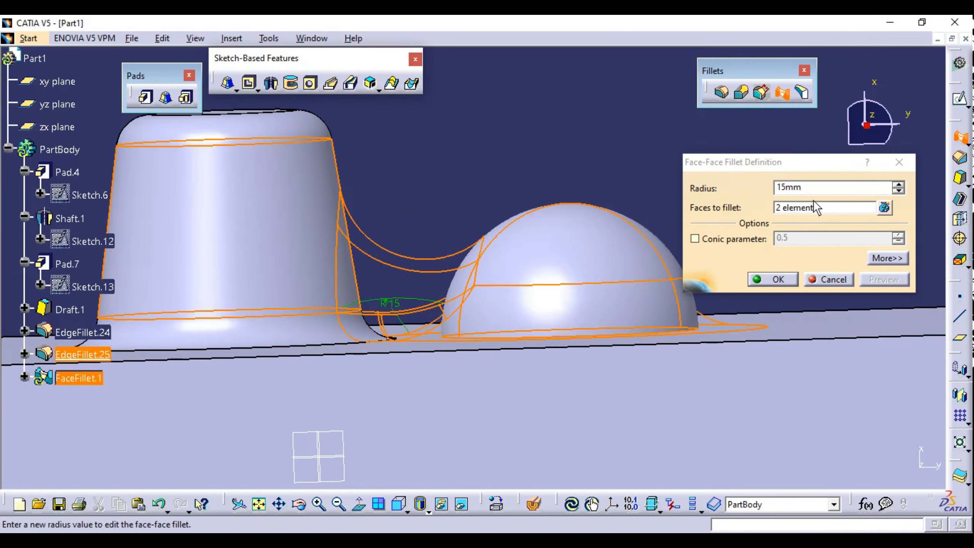
Set the face-face fillet radius to 10 mm and preview it.
{"action": "left_click", "coordinate": [710, 194]}
{"action": "type", "text": "10"}
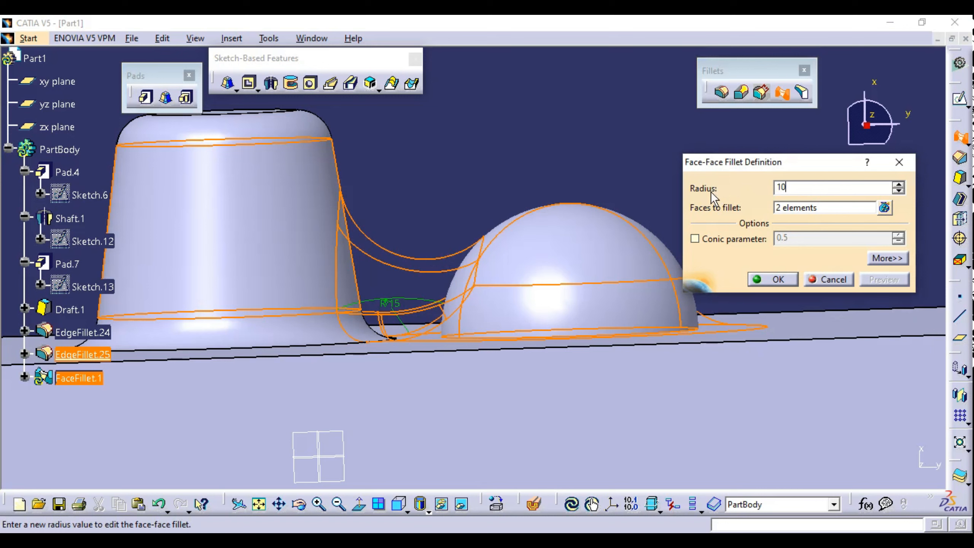
{"action": "left_click", "coordinate": [901, 283]}
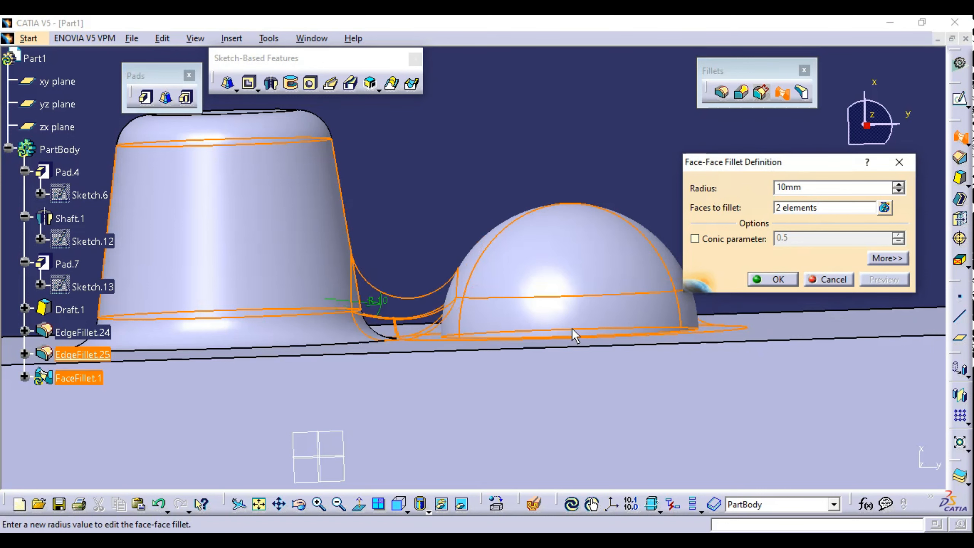
Set the face-face fillet radius to 5 mm and preview it.
{"action": "left_click_drag", "start_coordinate": [813, 190], "coordinate": [707, 196]}
{"action": "type", "text": "5"}
{"action": "left_click", "coordinate": [884, 279]}
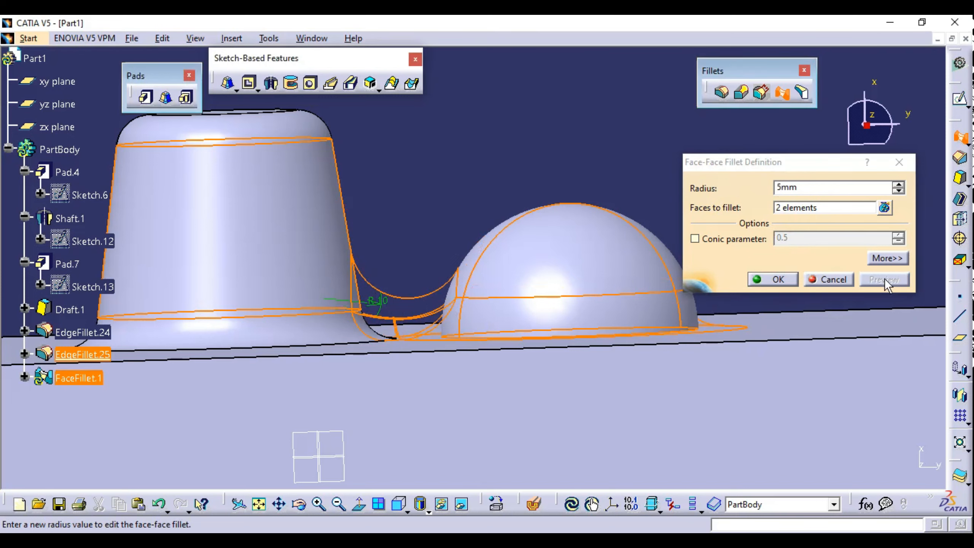
Set the face-face fillet radius to 10 mm, preview it, and create the blend between the tapered pad and the dome.
{"action": "left_click", "coordinate": [558, 312]}
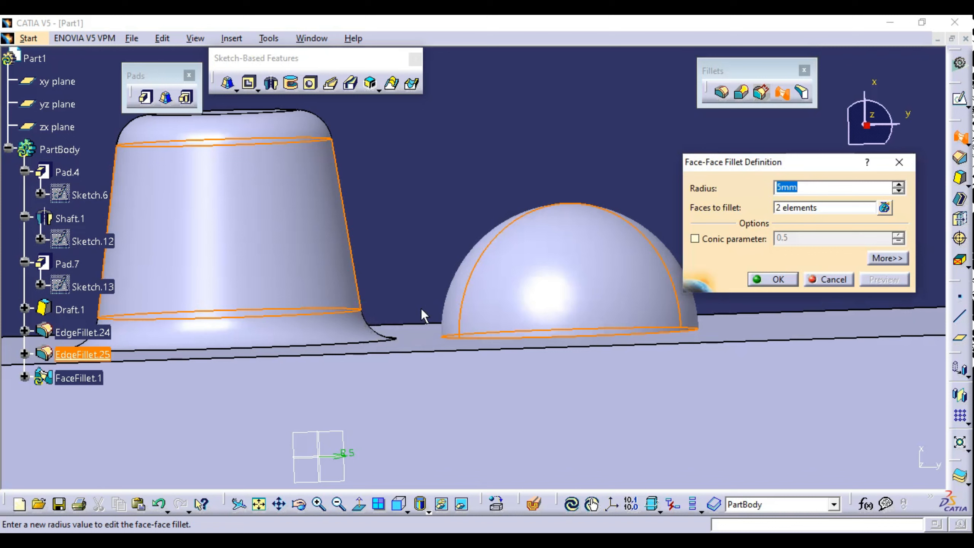
{"action": "type", "text": "10"}
{"action": "left_click", "coordinate": [574, 157]}
{"action": "left_click", "coordinate": [884, 279]}
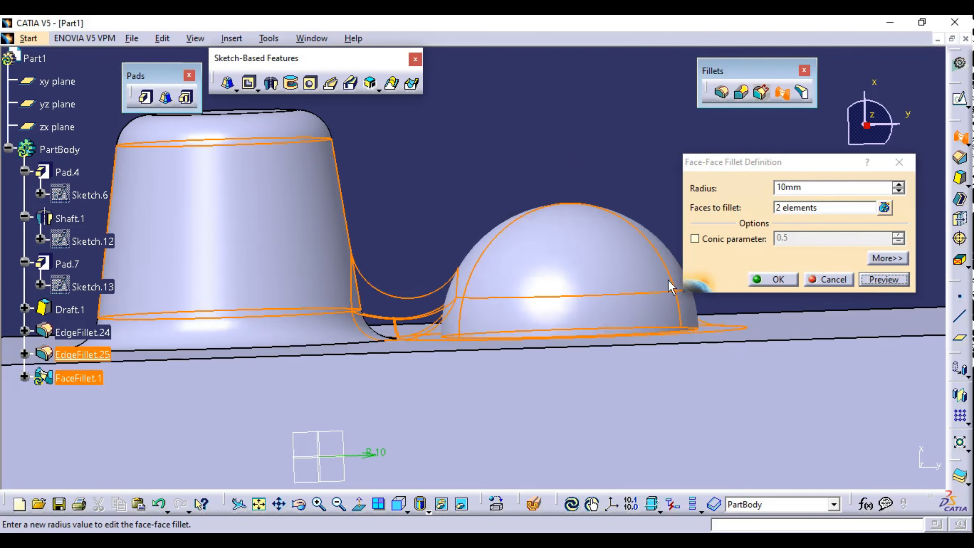
{"action": "middle_click_drag", "start_coordinate": [562, 283], "coordinate": [422, 250]}
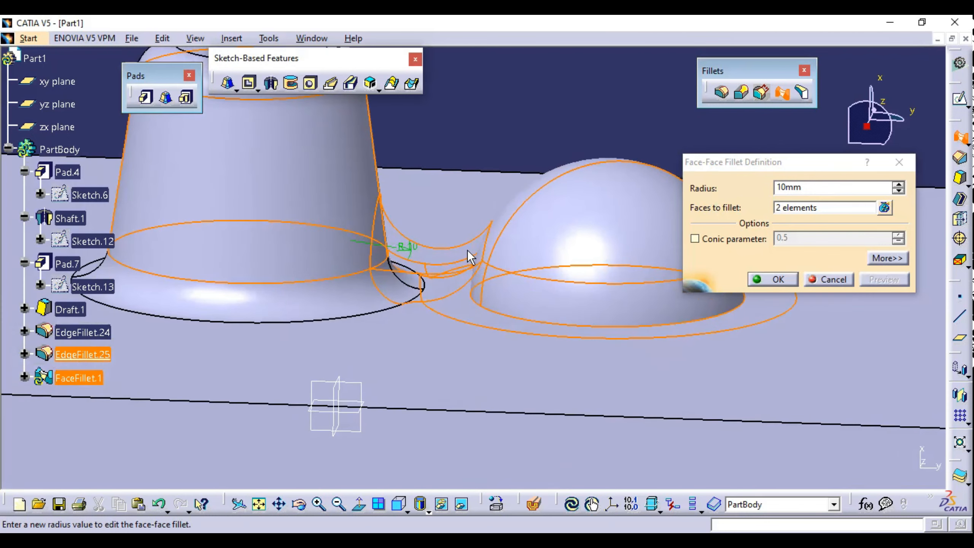
{"action": "left_click", "coordinate": [761, 275]}
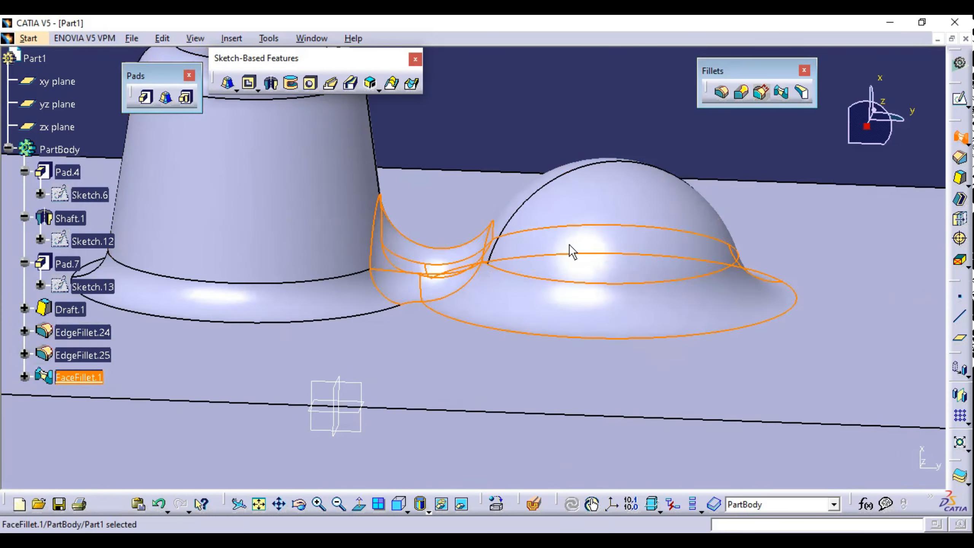
{"action": "middle_click_drag", "start_coordinate": [570, 246], "coordinate": [506, 318]}
{"action": "left_click", "coordinate": [597, 129]}
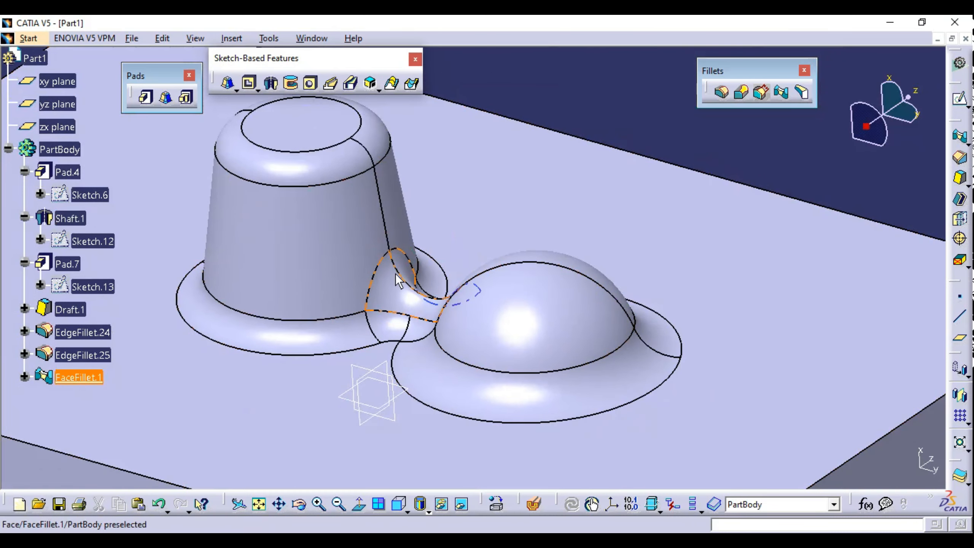
{"action": "mouse_move", "coordinate": [441, 342]}
{"action": "middle_mouse_down"}
{"action": "mouse_move", "coordinate": [476, 319]}
{"action": "mouse_move", "coordinate": [403, 345]}
{"action": "mouse_move", "coordinate": [465, 311]}
{"action": "mouse_move", "coordinate": [459, 347]}
{"action": "middle_mouse_up"}
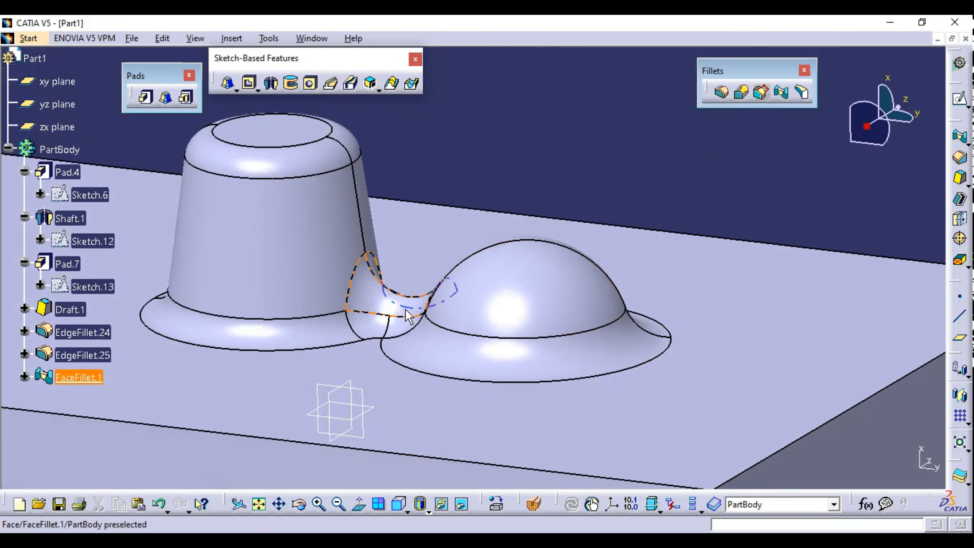
Reopen the face-face fillet's definition, review its extended options such as limiting element, hold curve and spine, and cancel.
{"action": "double_click", "coordinate": [524, 362]}
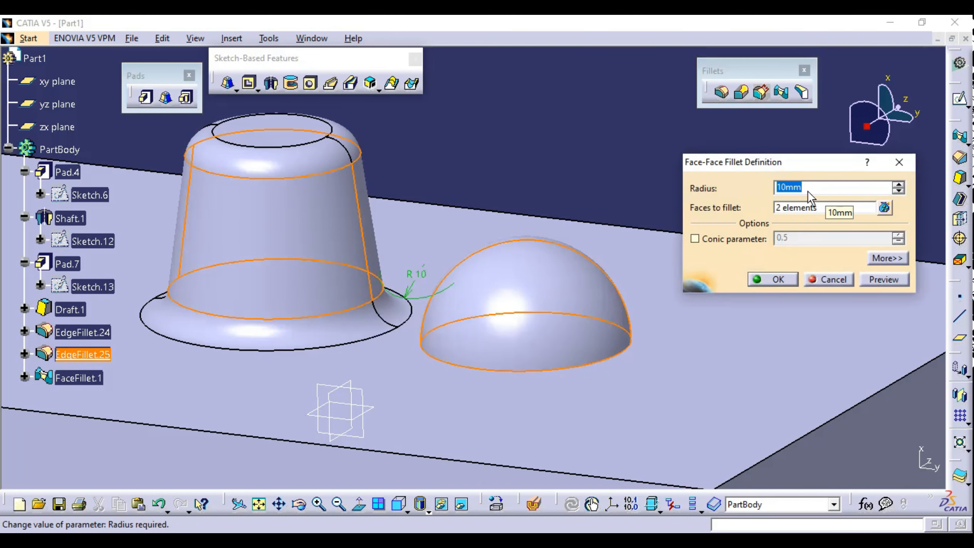
{"action": "left_click", "coordinate": [884, 260]}
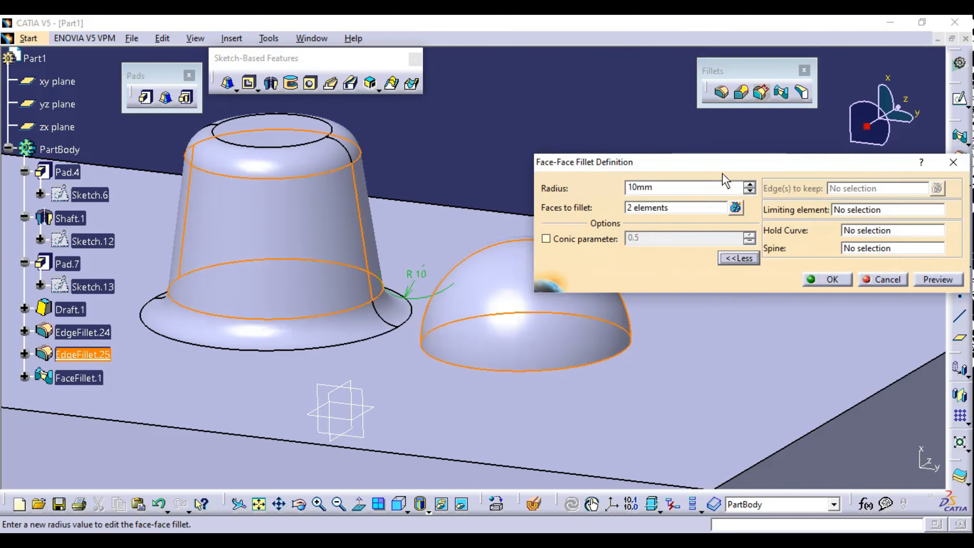
{"action": "left_click_drag", "start_coordinate": [721, 170], "coordinate": [736, 99]}
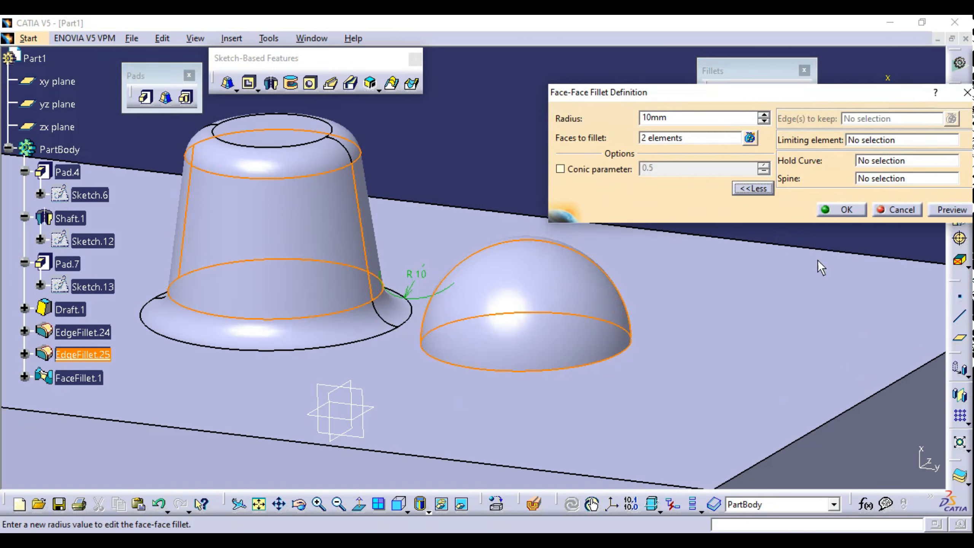
{"action": "left_click", "coordinate": [905, 210]}
{"action": "middle_click_drag", "start_coordinate": [522, 305], "coordinate": [722, 230]}
{"action": "middle_click_drag", "start_coordinate": [626, 288], "coordinate": [572, 186]}
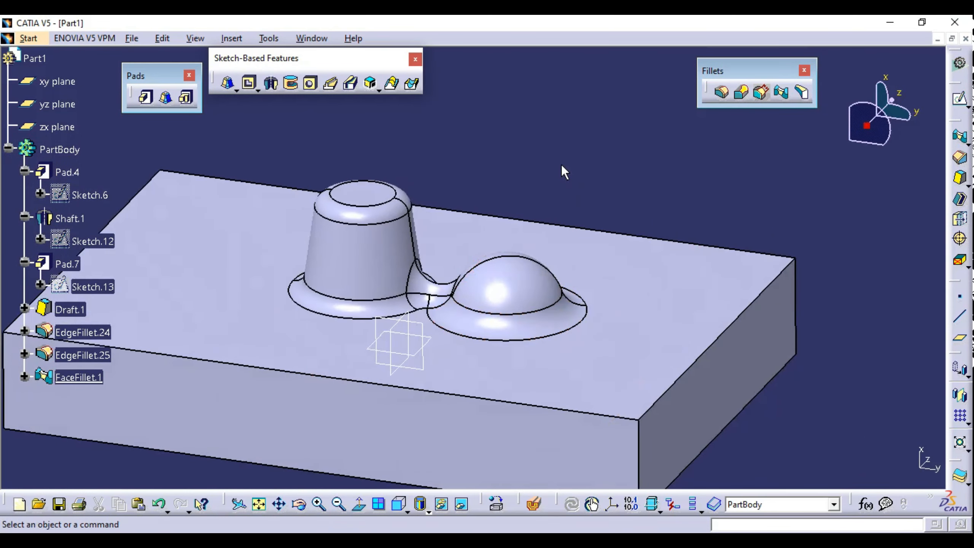
Undo the face-face fillet and start a new one between the pad's tapered side face and the dome's spherical face.
{"action": "key", "text": "ctrl+z"}
{"action": "middle_click_drag", "start_coordinate": [498, 268], "coordinate": [751, 174]}
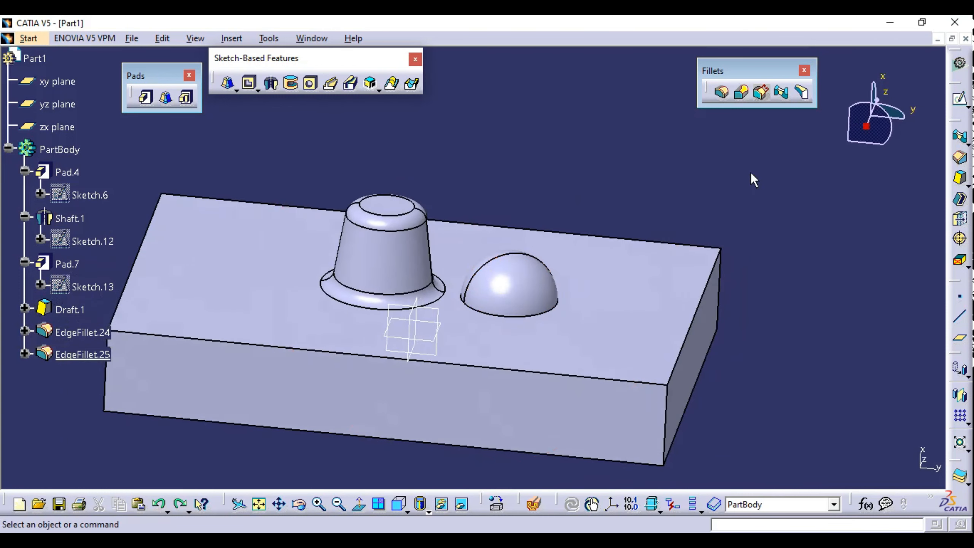
{"action": "left_click", "coordinate": [785, 100]}
{"action": "left_click", "coordinate": [426, 298]}
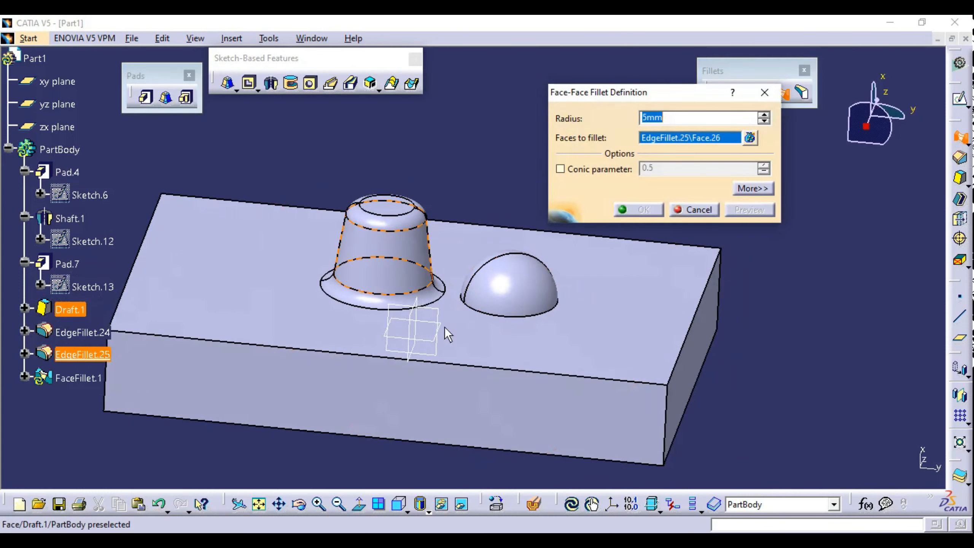
{"action": "left_click", "coordinate": [489, 302]}
{"action": "middle_click_drag", "start_coordinate": [530, 292], "coordinate": [552, 274]}
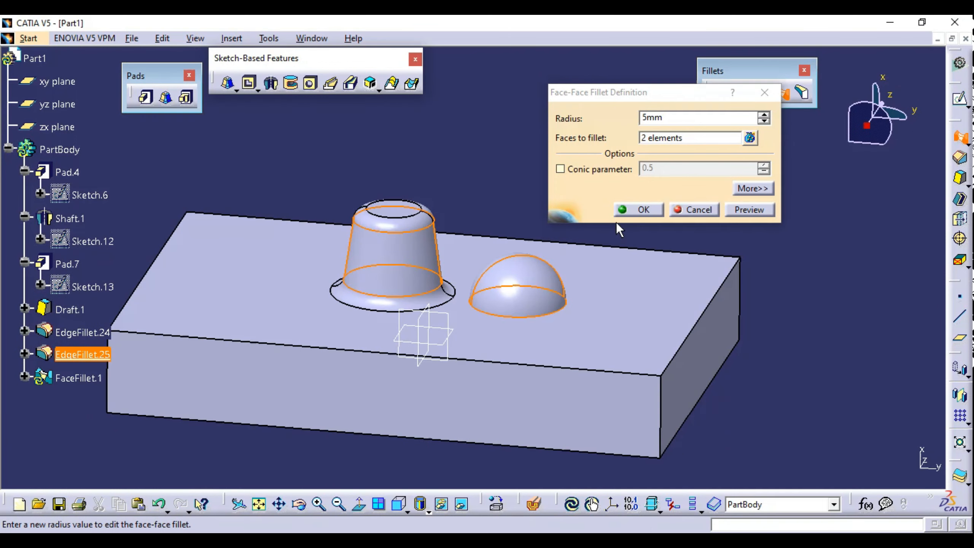
Set the new face-face fillet's radius to 10 mm, preview it, and create it.
{"action": "left_click_drag", "start_coordinate": [680, 119], "coordinate": [623, 121]}
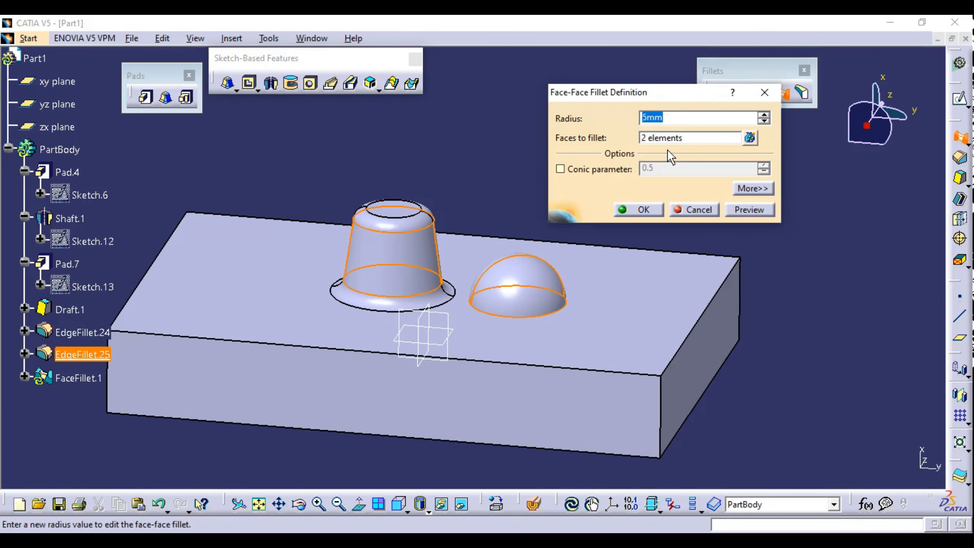
{"action": "type", "text": "10"}
{"action": "left_click", "coordinate": [750, 210]}
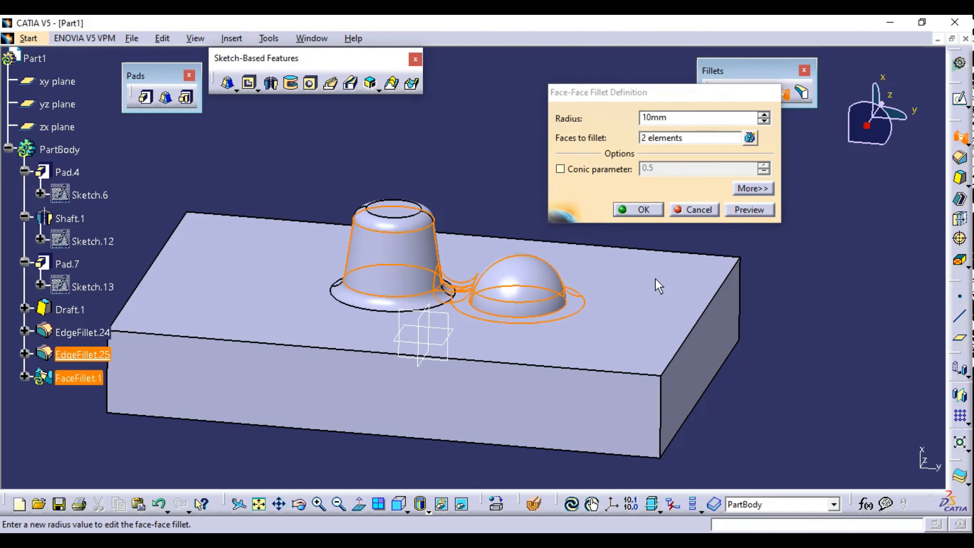
{"action": "left_click", "coordinate": [639, 209]}
{"action": "middle_click_drag", "start_coordinate": [560, 269], "coordinate": [629, 154]}
{"action": "left_click", "coordinate": [630, 112]}
{"action": "middle_click_drag", "start_coordinate": [652, 268], "coordinate": [569, 271]}
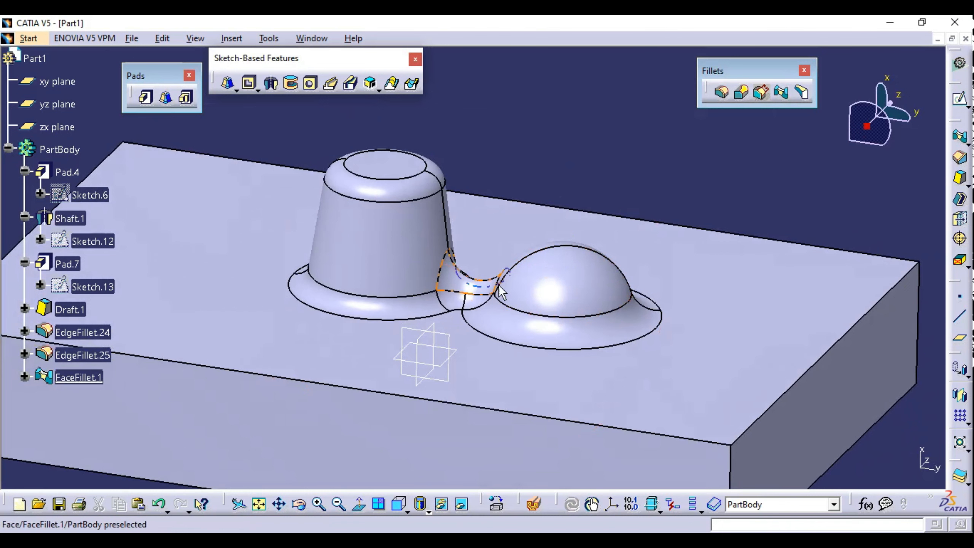
{"action": "middle_click_drag", "start_coordinate": [500, 287], "coordinate": [561, 340]}
Delete the face-face fillet and the edge fillet around the pad's base.
{"action": "left_click", "coordinate": [66, 375]}
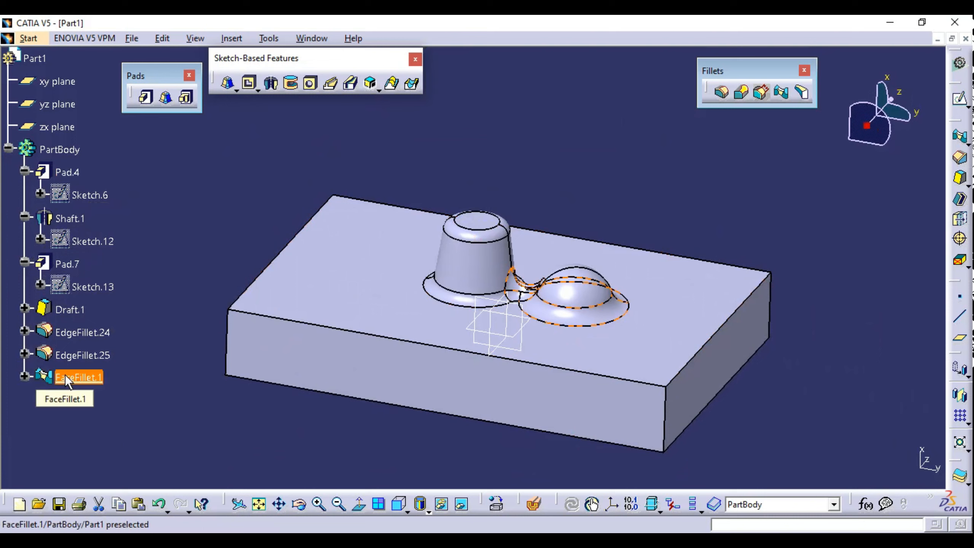
{"action": "key", "text": "Delete"}
{"action": "left_click", "coordinate": [681, 326]}
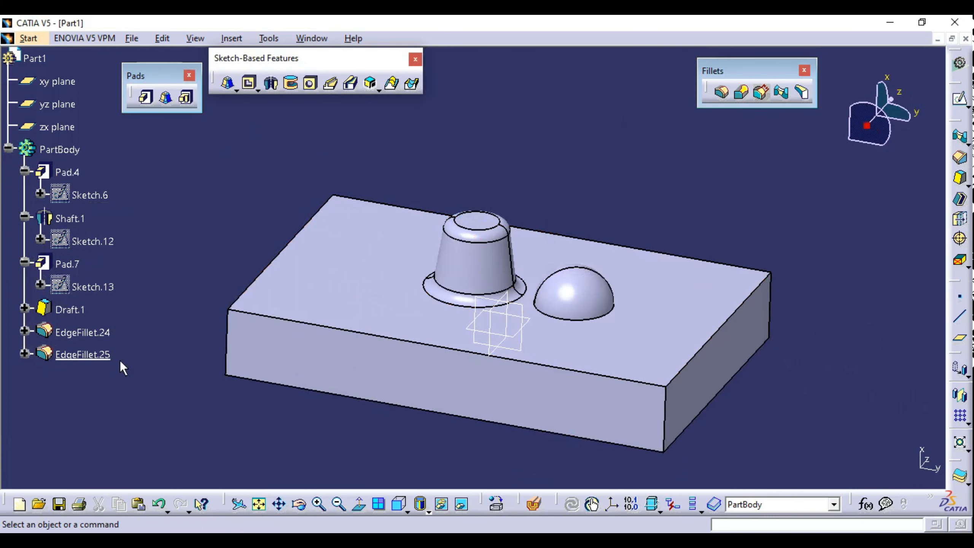
{"action": "left_click", "coordinate": [101, 356]}
{"action": "key", "text": "Delete"}
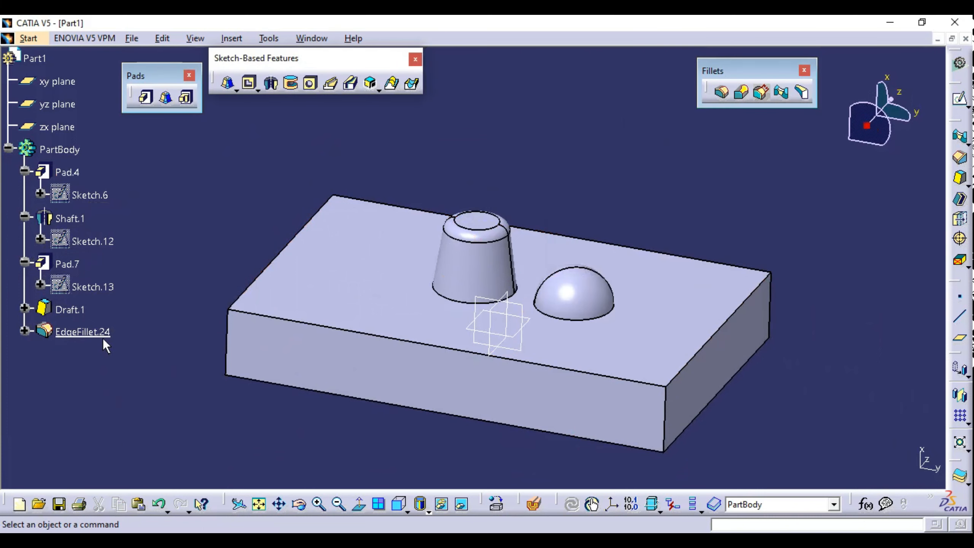
Delete the edge fillet on the pad's top rim and the draft on its side face.
{"action": "left_click", "coordinate": [104, 340]}
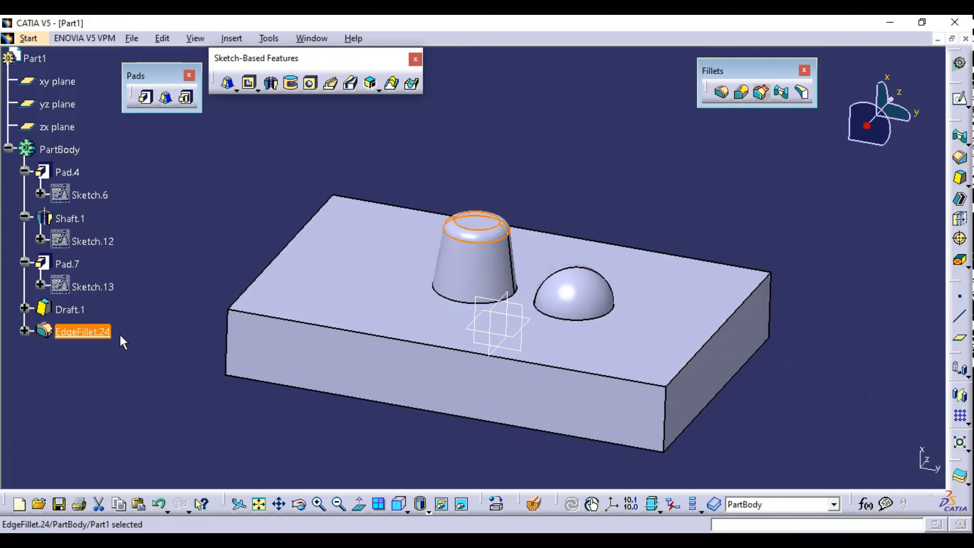
{"action": "key", "text": "Delete"}
{"action": "left_click", "coordinate": [687, 325]}
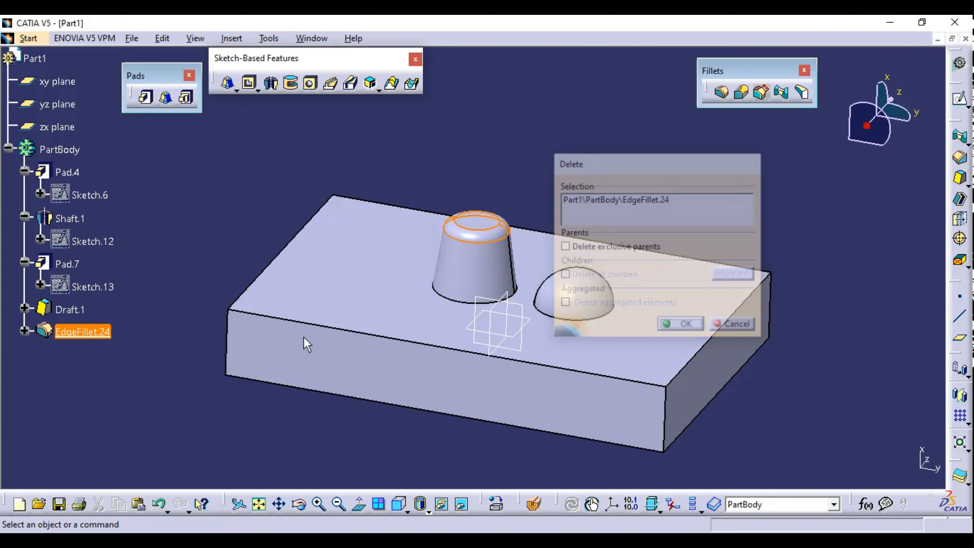
{"action": "left_click", "coordinate": [92, 313]}
{"action": "key", "text": "Delete"}
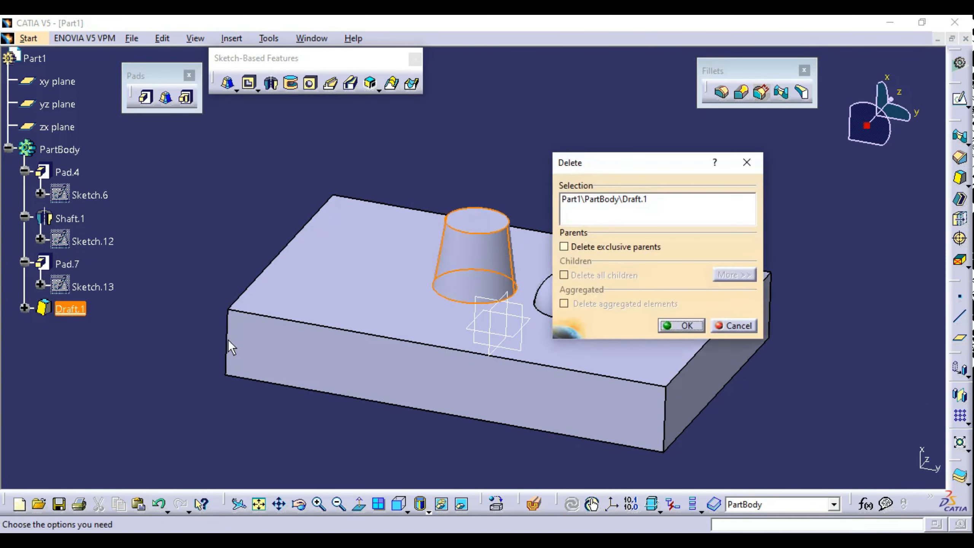
{"action": "left_click", "coordinate": [693, 327]}
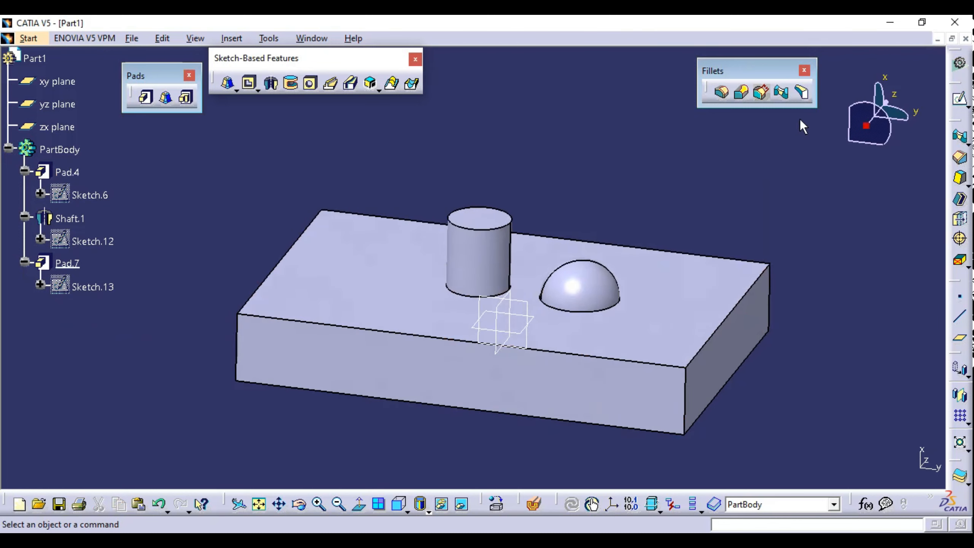
Try a 10 mm face-face fillet between the cylindrical pad's side face and the block's top face, previewing it before cancelling.
{"action": "left_click", "coordinate": [761, 93]}
{"action": "left_click", "coordinate": [467, 272]}
{"action": "left_click", "coordinate": [497, 338]}
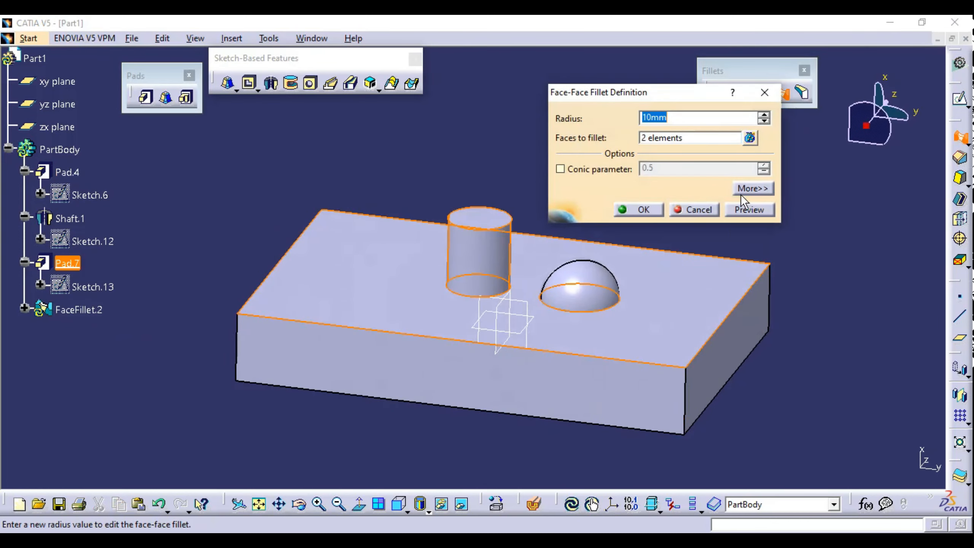
{"action": "left_click", "coordinate": [749, 211]}
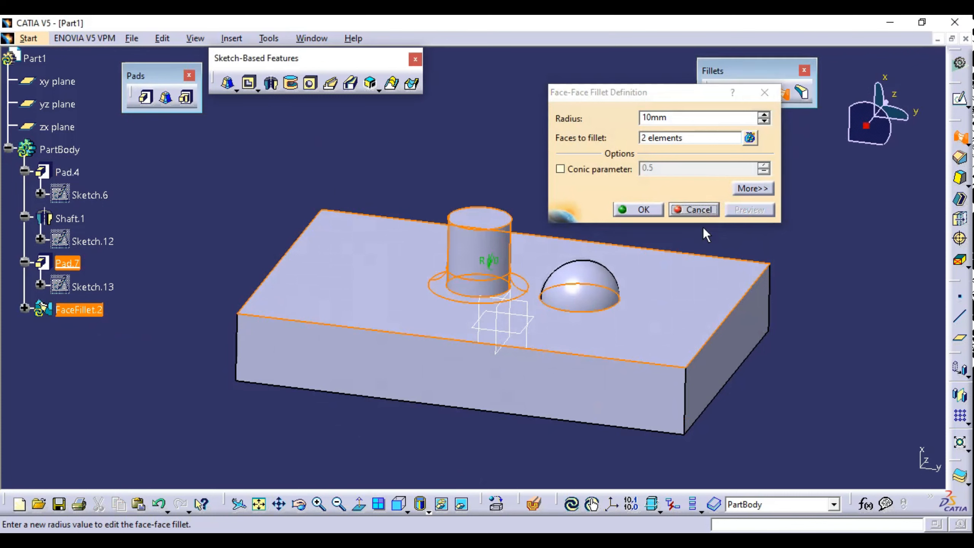
{"action": "left_click", "coordinate": [694, 209]}
Delete the dome's shaft feature from the block and close the Pads toolbar.
{"action": "middle_click_drag", "start_coordinate": [554, 256], "coordinate": [537, 254]}
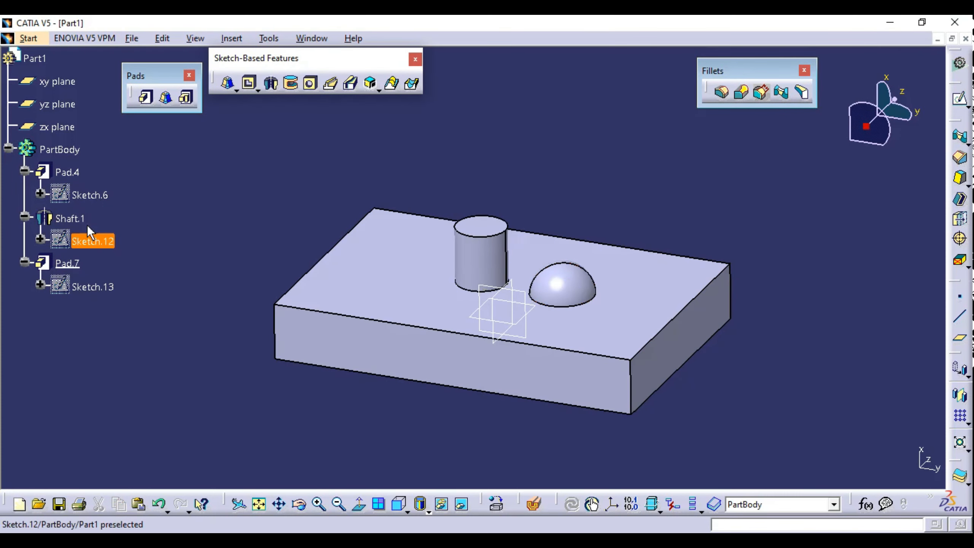
{"action": "right_click", "coordinate": [61, 214]}
{"action": "left_click", "coordinate": [102, 412]}
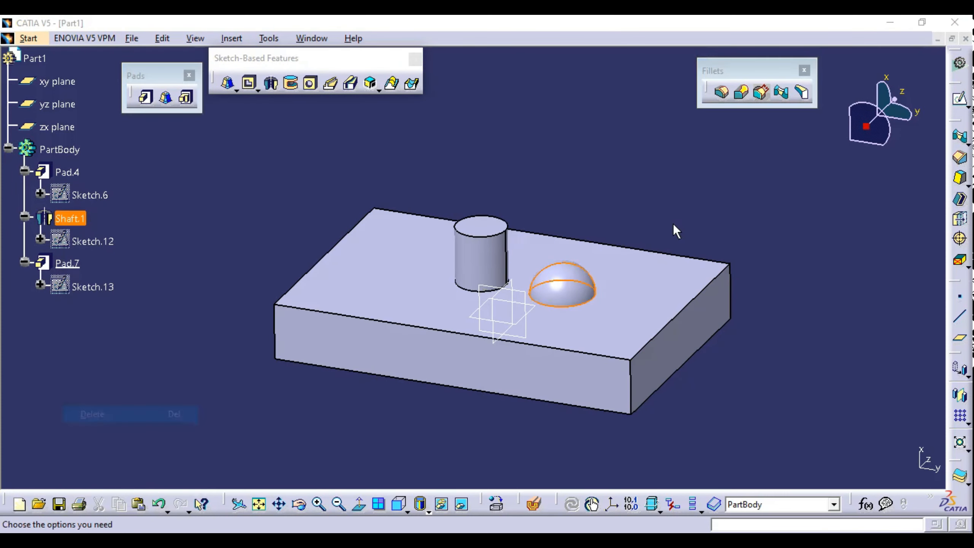
{"action": "left_click", "coordinate": [677, 324]}
{"action": "middle_click_drag", "start_coordinate": [543, 297], "coordinate": [590, 292]}
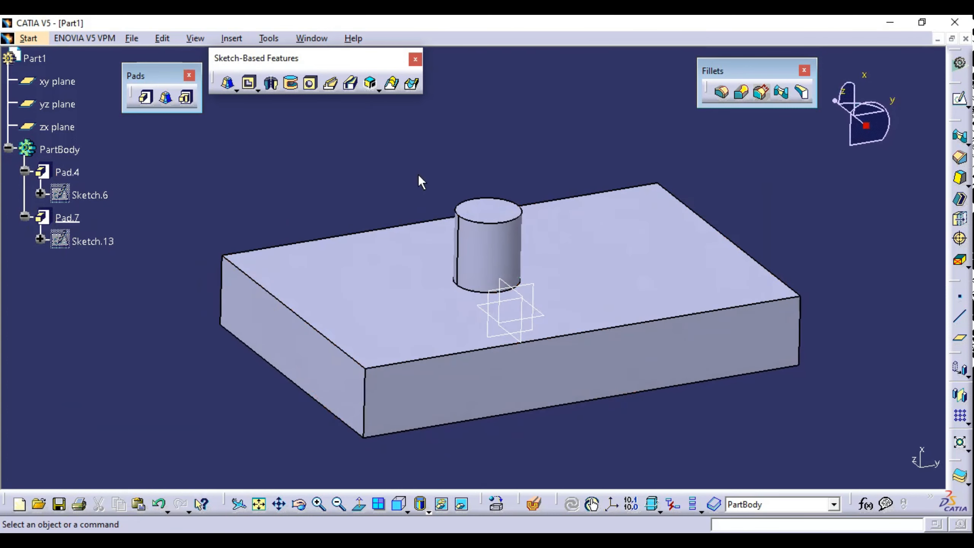
{"action": "left_click", "coordinate": [189, 75]}
Apply a 10 mm edge fillet to the circular edge where the cylinder meets the block.
{"action": "left_click", "coordinate": [721, 92]}
{"action": "left_click", "coordinate": [553, 296]}
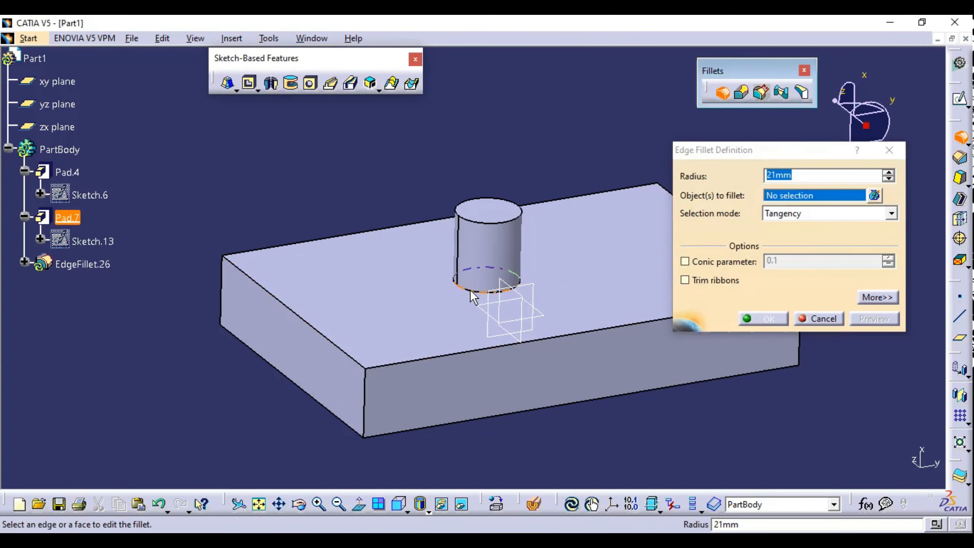
{"action": "left_click", "coordinate": [470, 289]}
{"action": "type", "text": "10"}
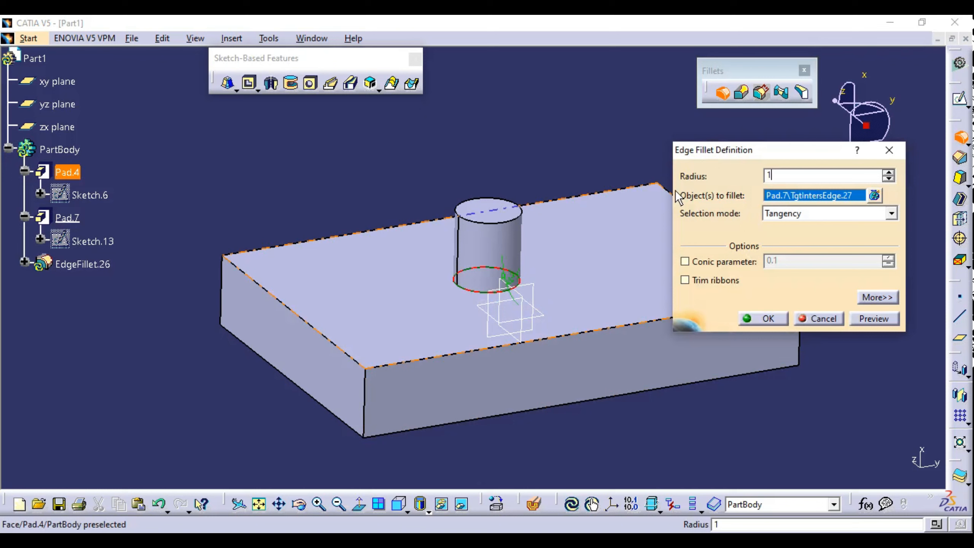
{"action": "key", "text": "Return"}
Delete the edge fillet at the cylinder's base.
{"action": "left_click", "coordinate": [88, 266]}
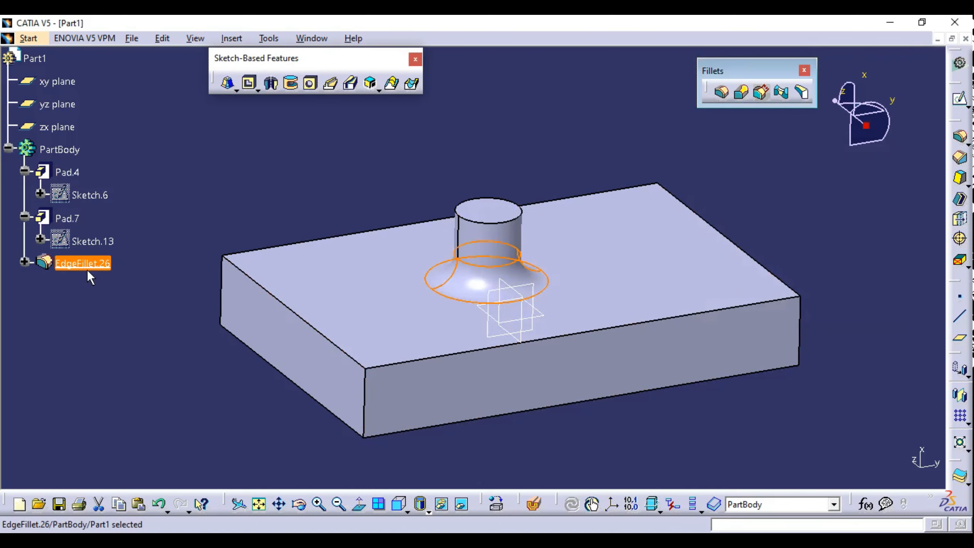
{"action": "key", "text": "Delete"}
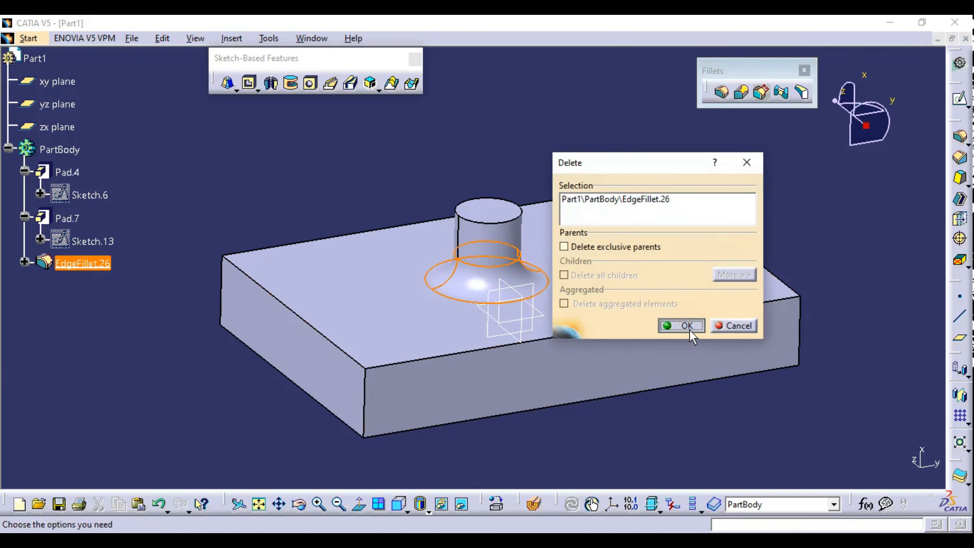
{"action": "left_click", "coordinate": [687, 327]}
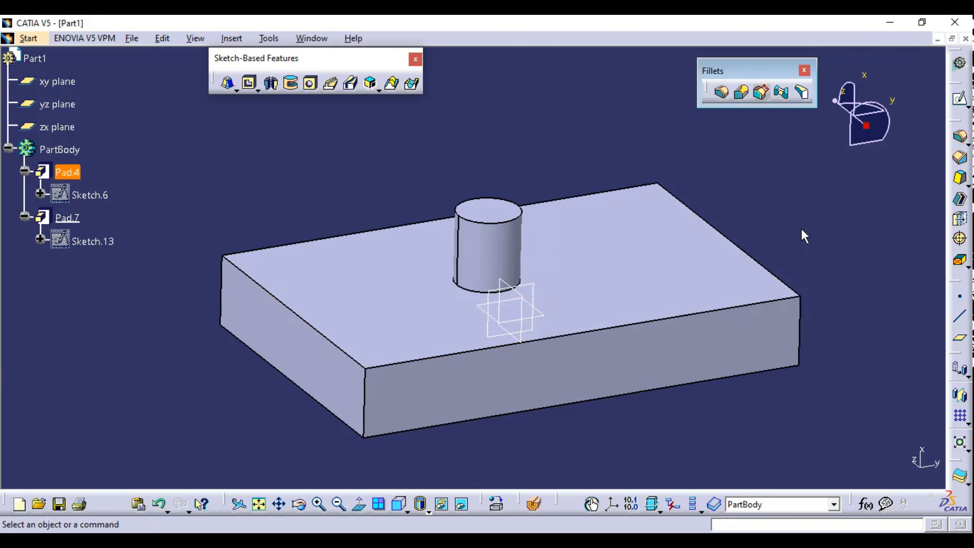
Create a 10 mm face-face fillet between the cylinder's side face and the block's top face.
{"action": "left_click", "coordinate": [721, 93]}
{"action": "key", "text": "Escape"}
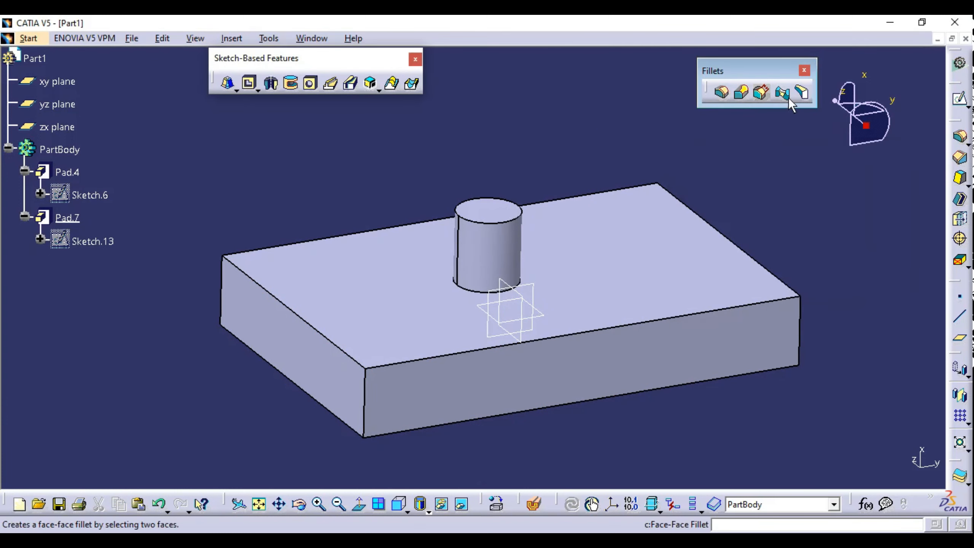
{"action": "left_click", "coordinate": [781, 92]}
{"action": "middle_click_drag", "start_coordinate": [589, 272], "coordinate": [388, 262]}
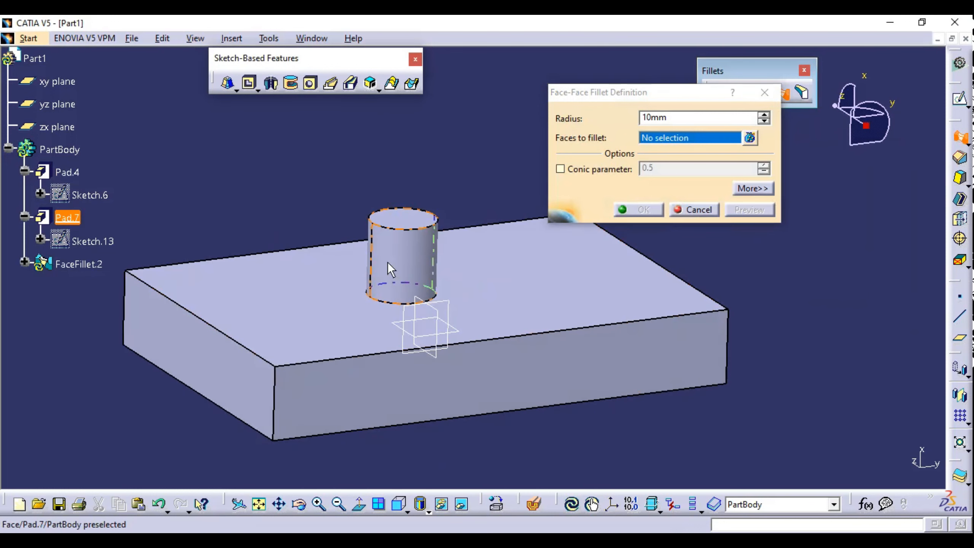
{"action": "left_click", "coordinate": [399, 263]}
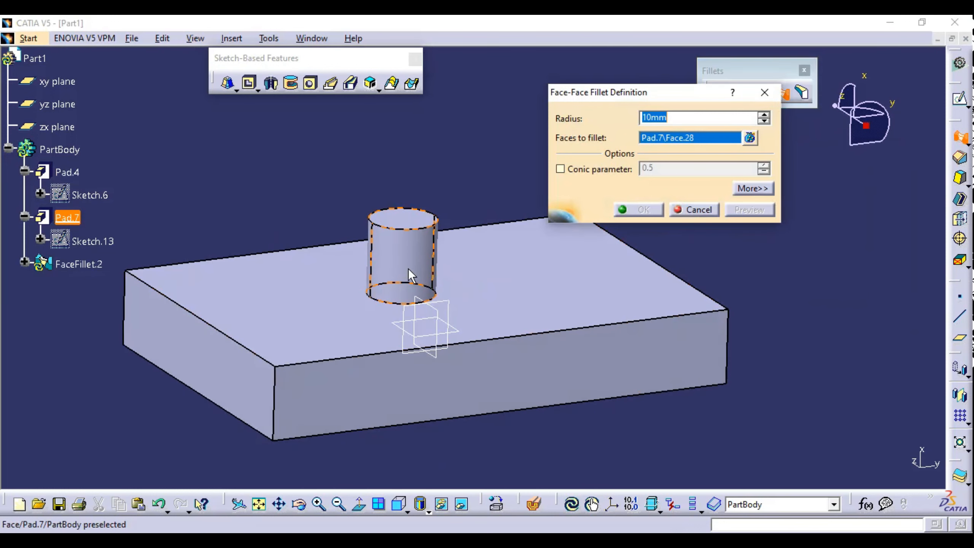
{"action": "left_click", "coordinate": [324, 316]}
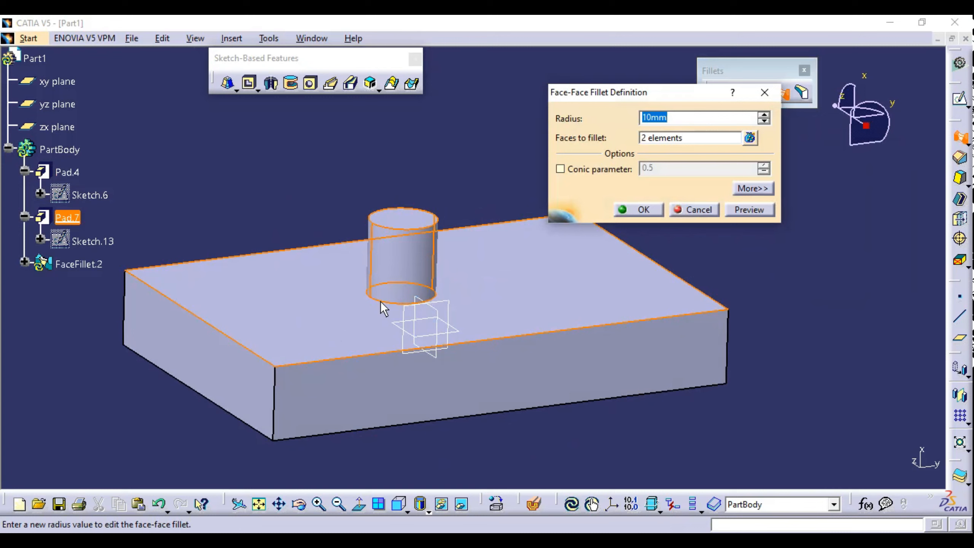
{"action": "left_click", "coordinate": [652, 210]}
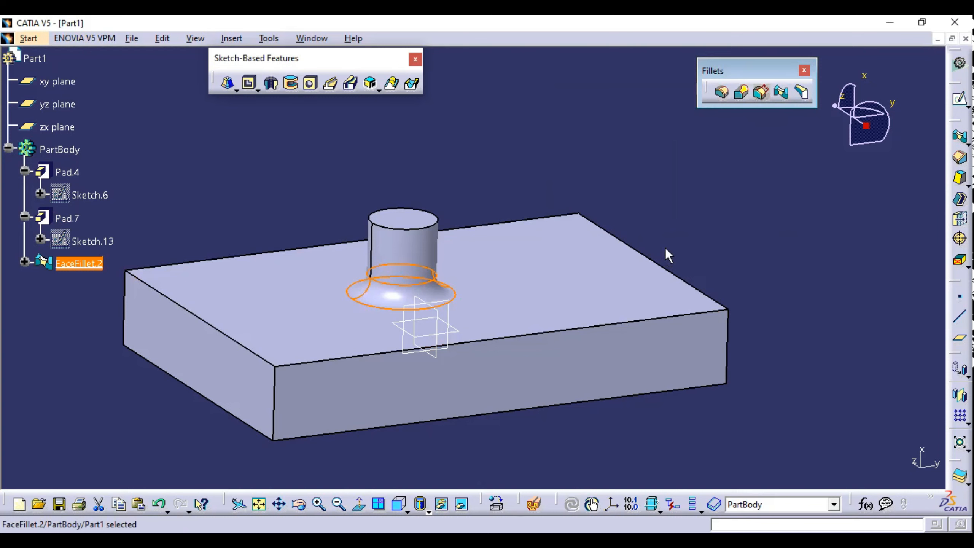
Review the face-face fillet's definition and its shape around the cylinder's base from several angles.
{"action": "middle_click_drag", "start_coordinate": [384, 311], "coordinate": [410, 287]}
{"action": "double_click", "coordinate": [410, 287]}
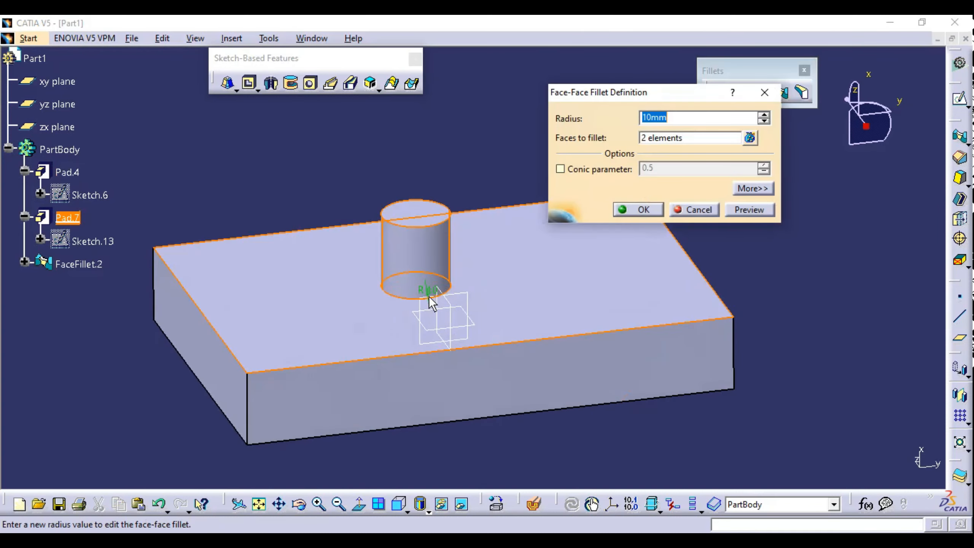
{"action": "middle_click_drag", "start_coordinate": [492, 281], "coordinate": [367, 314]}
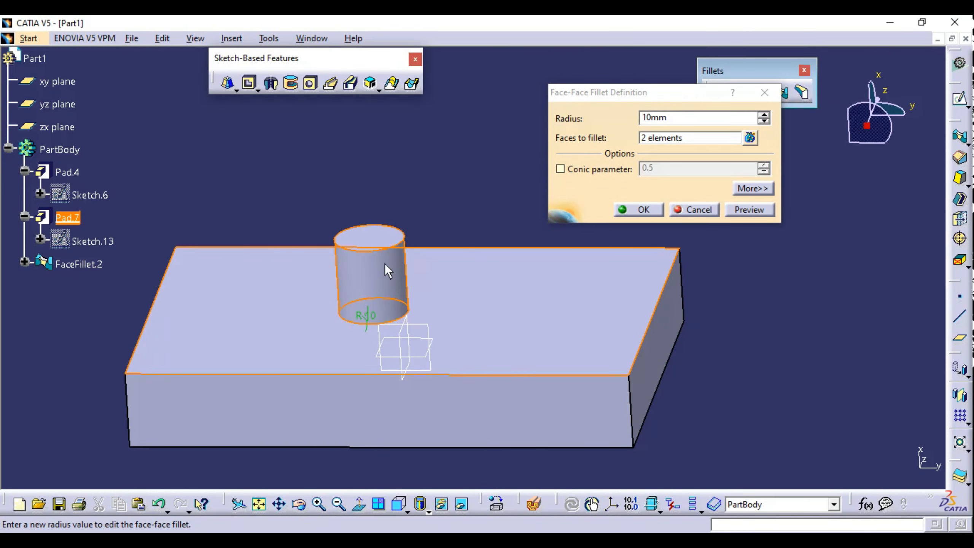
{"action": "middle_click_drag", "start_coordinate": [456, 300], "coordinate": [498, 334]}
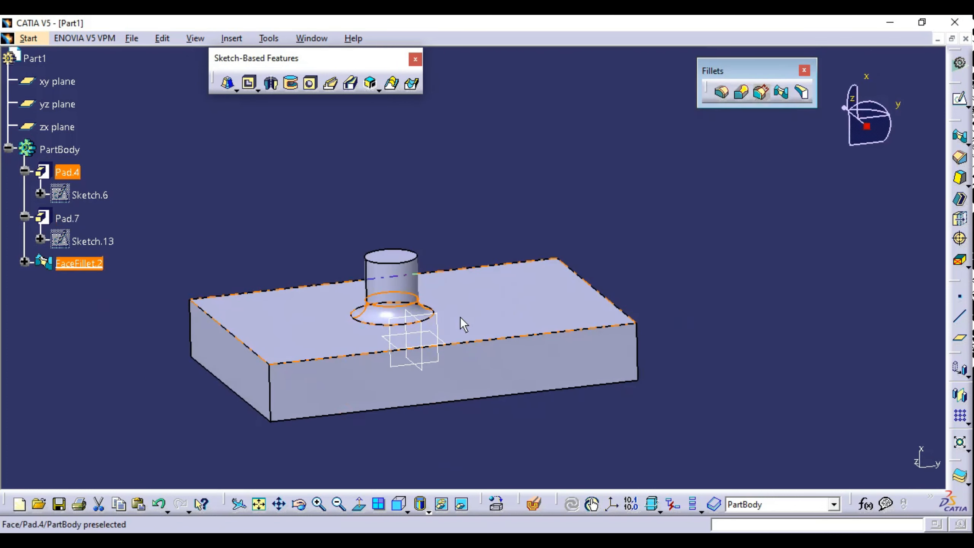
{"action": "left_click", "coordinate": [774, 129]}
{"action": "middle_click_drag", "start_coordinate": [434, 328], "coordinate": [460, 319]}
{"action": "left_click", "coordinate": [387, 324]}
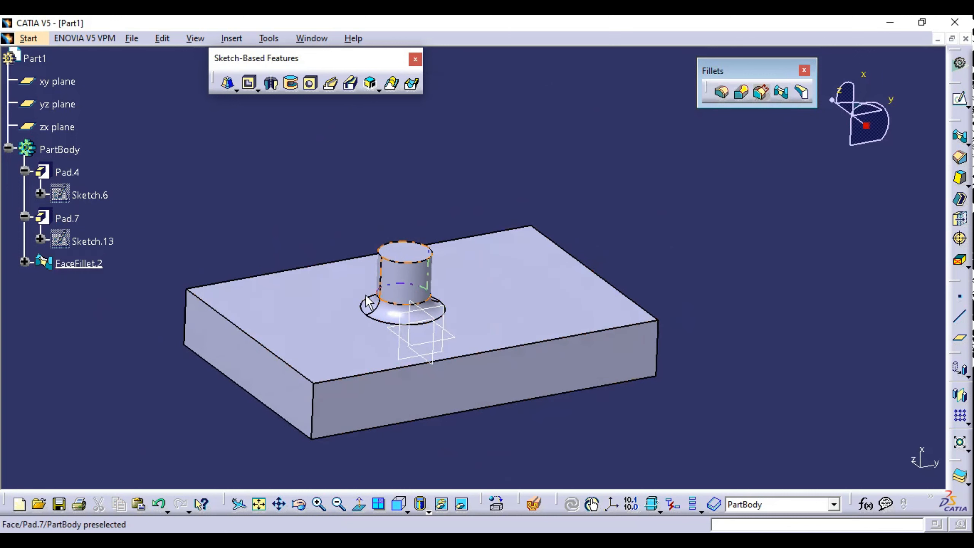
{"action": "double_click", "coordinate": [89, 264]}
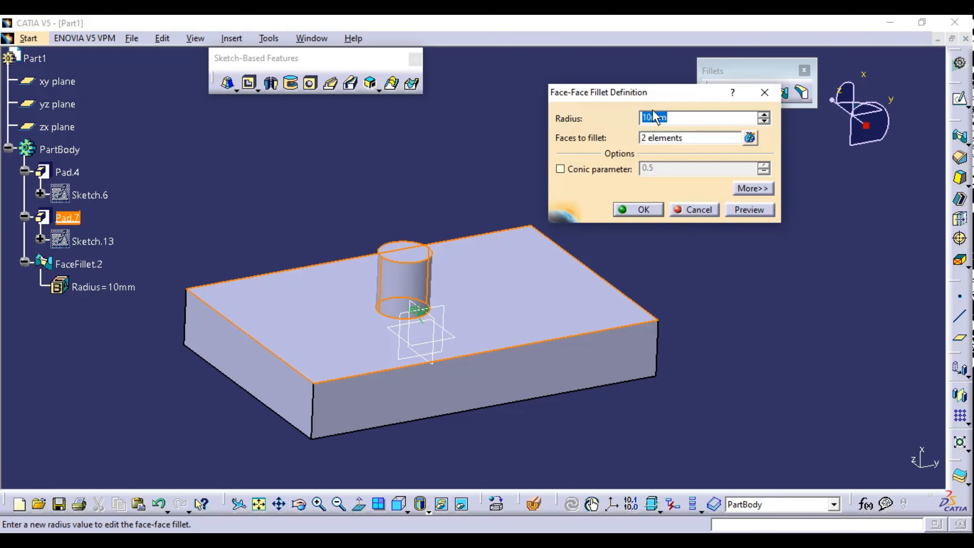
{"action": "left_click", "coordinate": [694, 211]}
Delete the face-face fillet at the cylinder's base.
{"action": "left_click", "coordinate": [116, 288]}
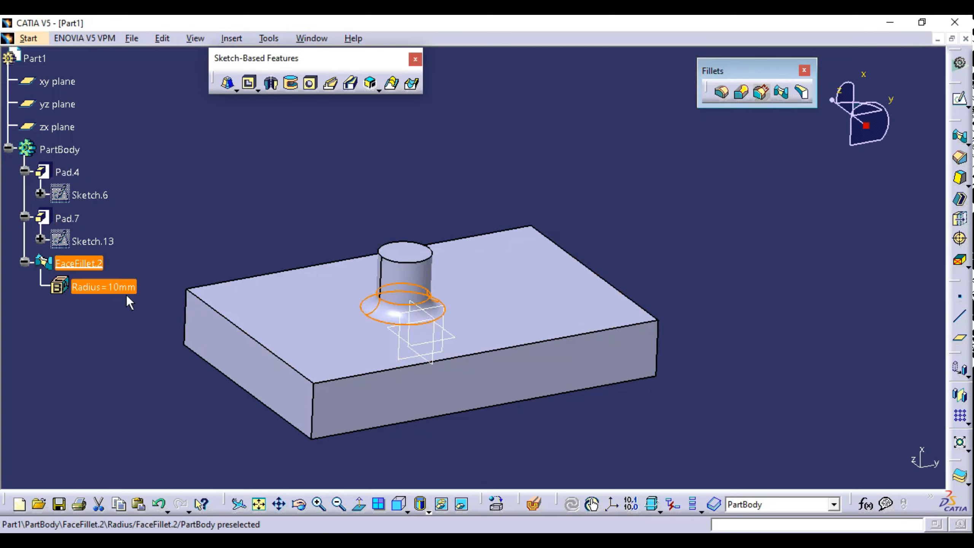
{"action": "key", "text": "Delete"}
{"action": "left_click", "coordinate": [678, 324]}
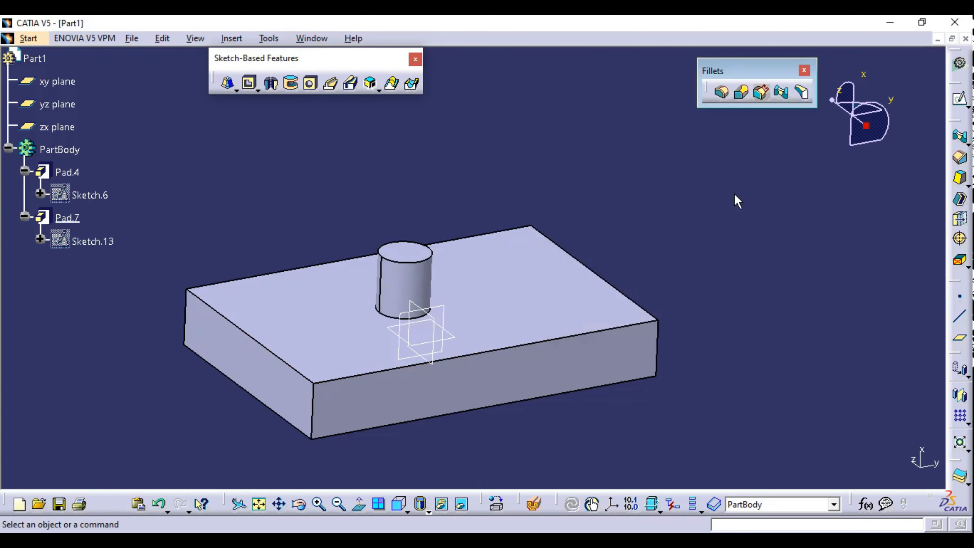
Apply a 15 mm edge fillet with tangency selection to the circular edge where the cylinder meets the block.
{"action": "left_click", "coordinate": [721, 92]}
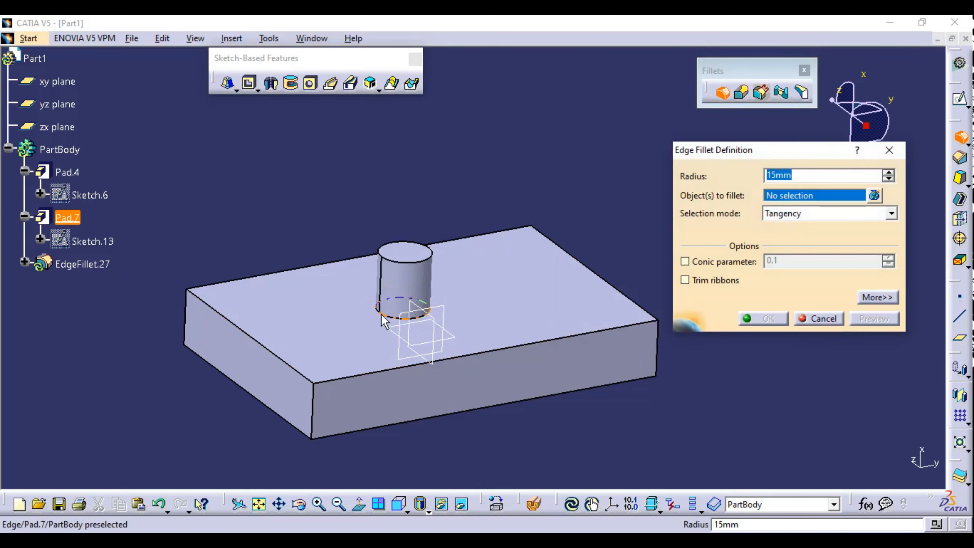
{"action": "left_click", "coordinate": [389, 324]}
{"action": "left_click", "coordinate": [766, 319]}
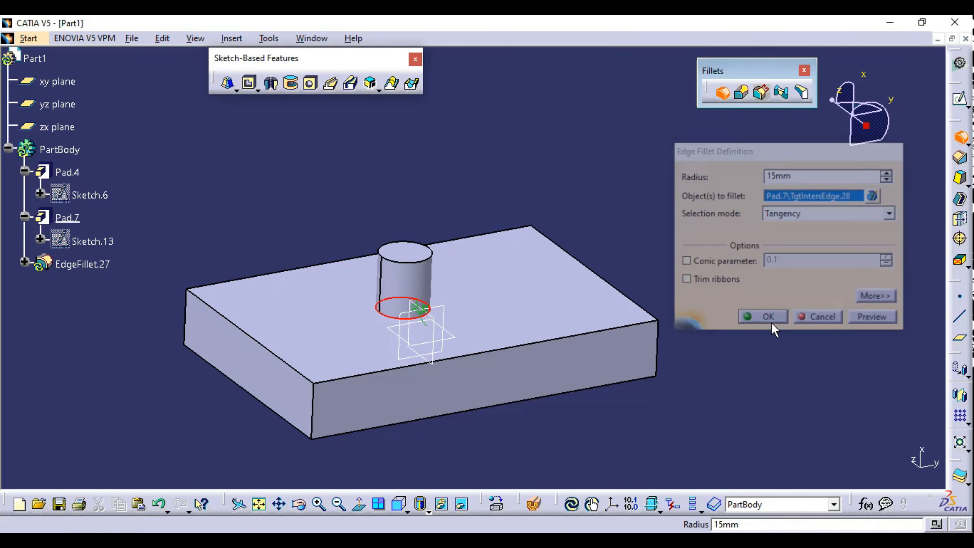
{"action": "middle_click_drag", "start_coordinate": [437, 292], "coordinate": [505, 304]}
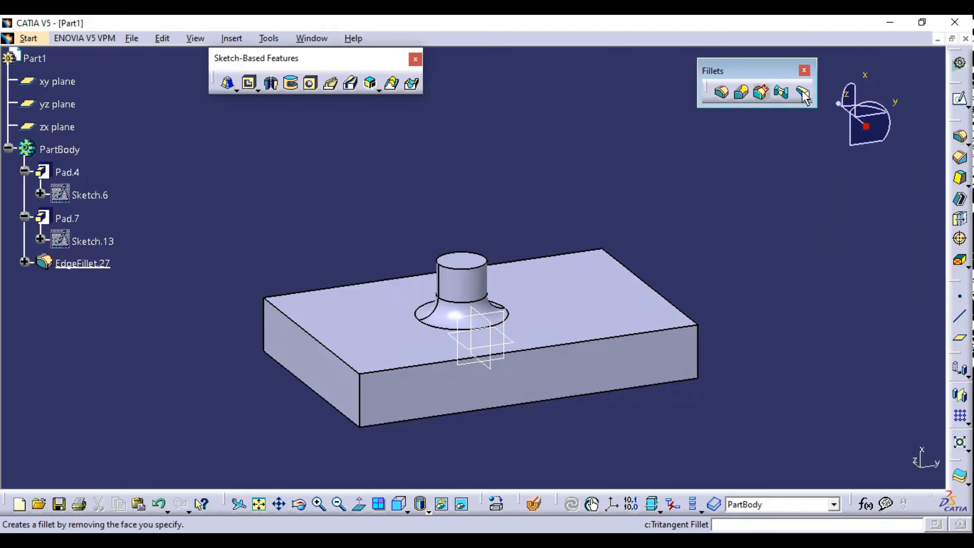